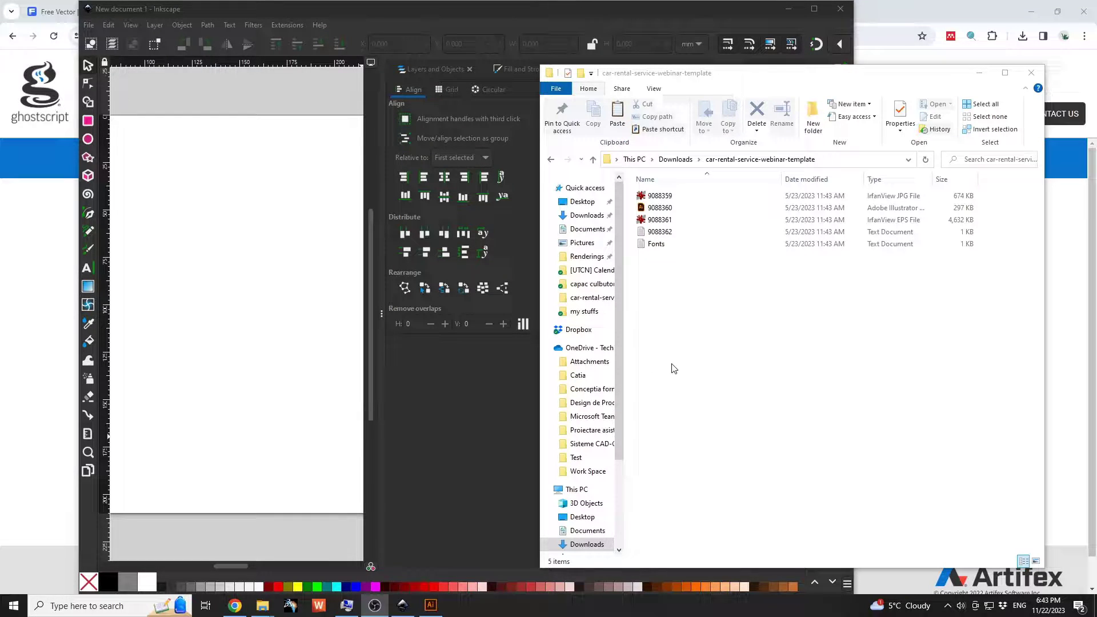
Step: Preview the 9088359 car rental banner image from the template folder in IrfanView
{"action": "left_click", "coordinate": [45, 246]}
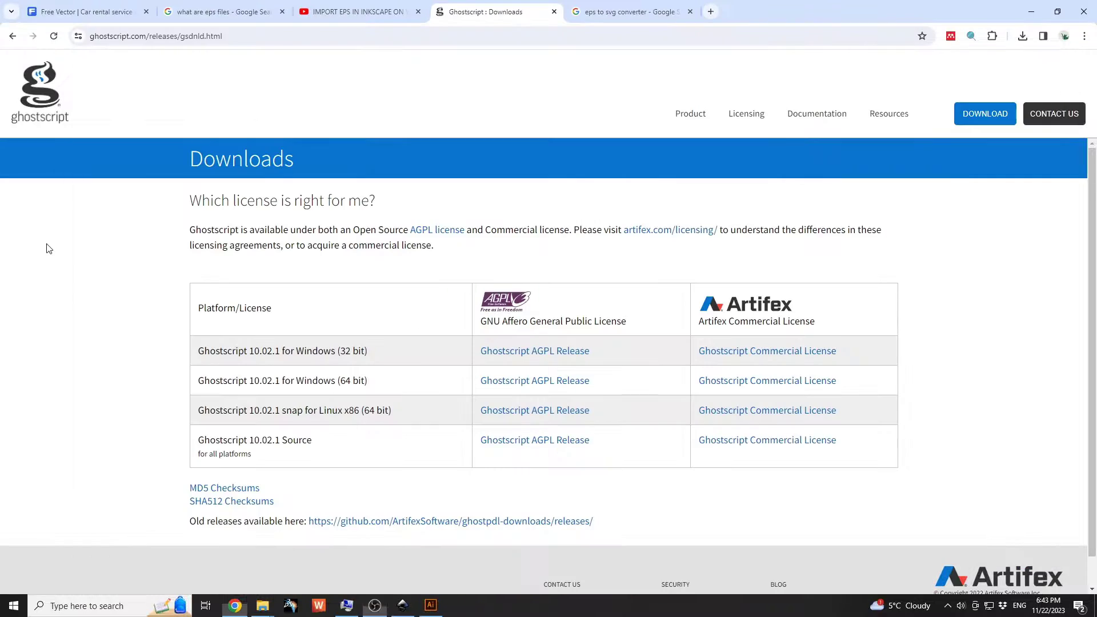
{"action": "left_click", "coordinate": [84, 16]}
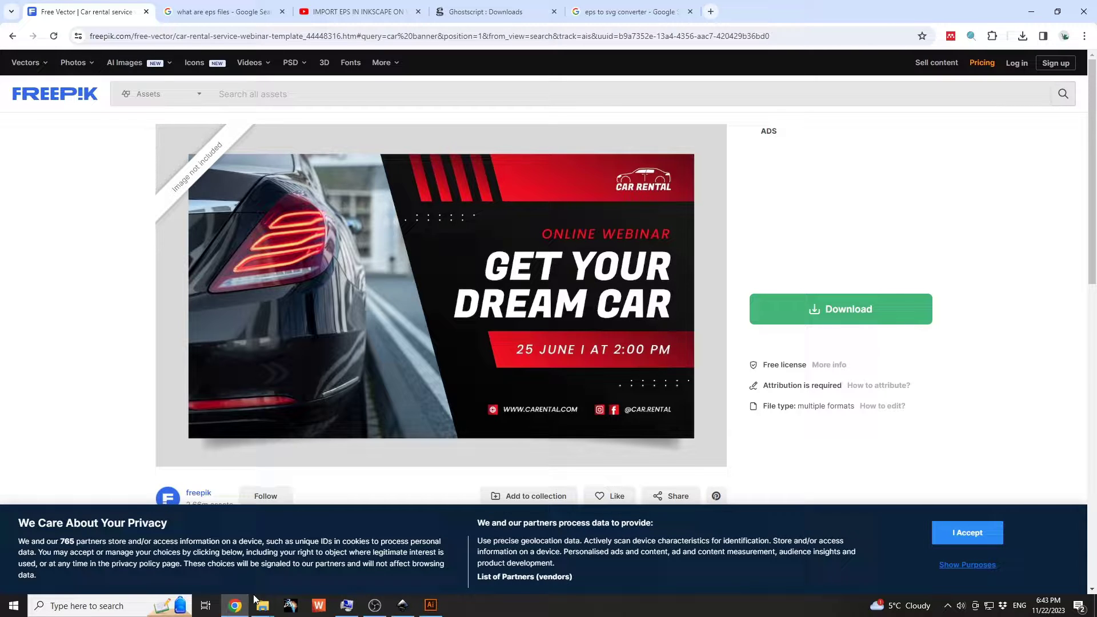
{"action": "mouse_move", "coordinate": [260, 610]}
{"action": "left_click", "coordinate": [191, 554]}
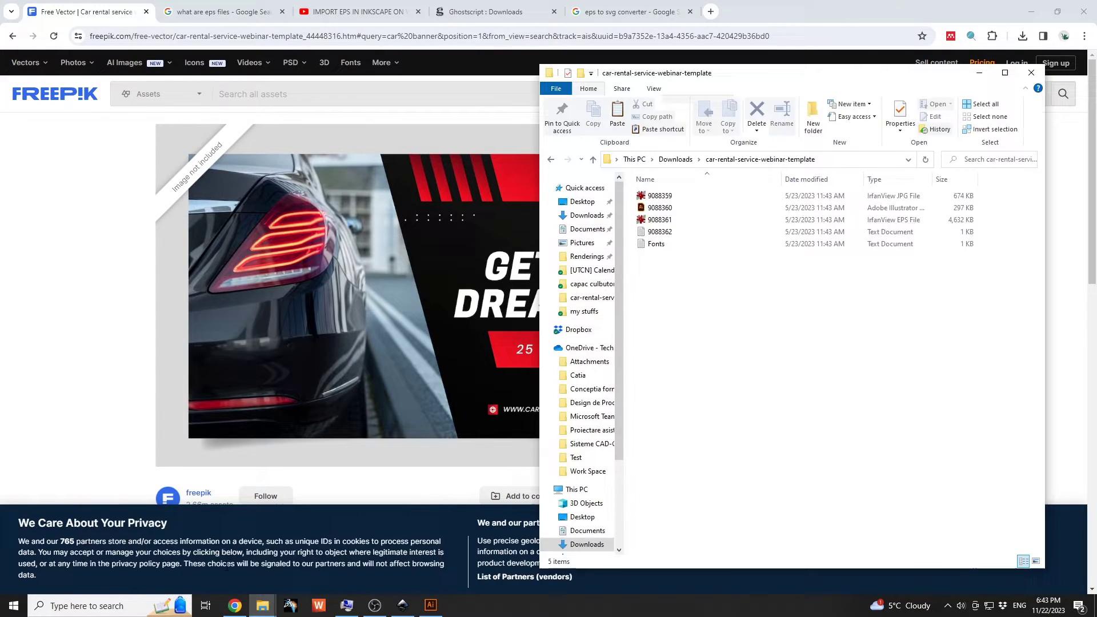
{"action": "double_click", "coordinate": [671, 196]}
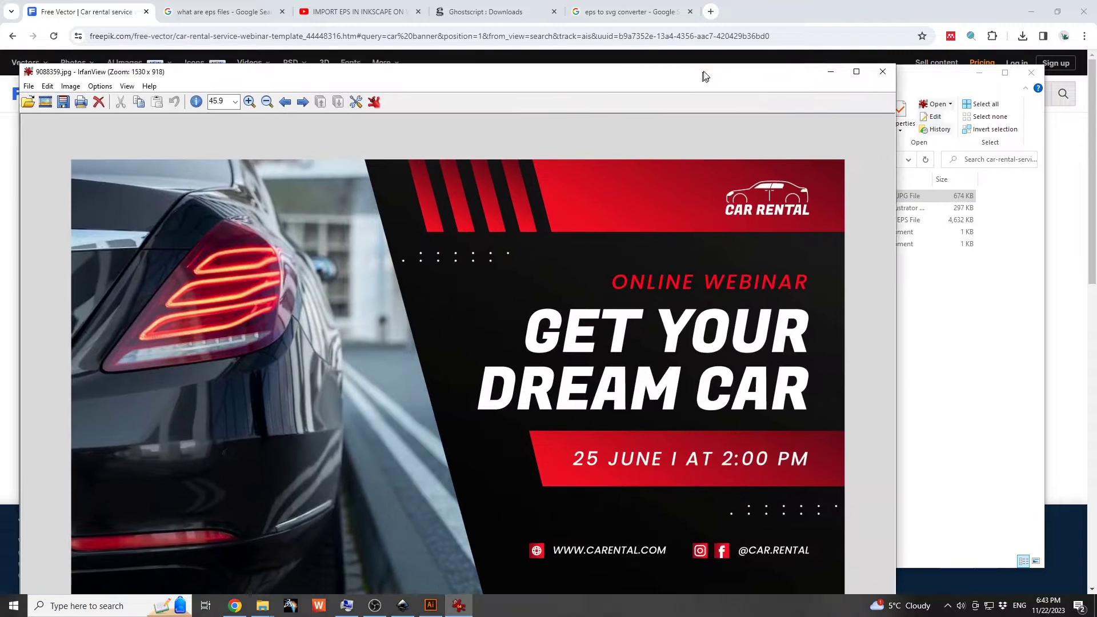
{"action": "left_click_drag", "start_coordinate": [702, 73], "coordinate": [693, 73]}
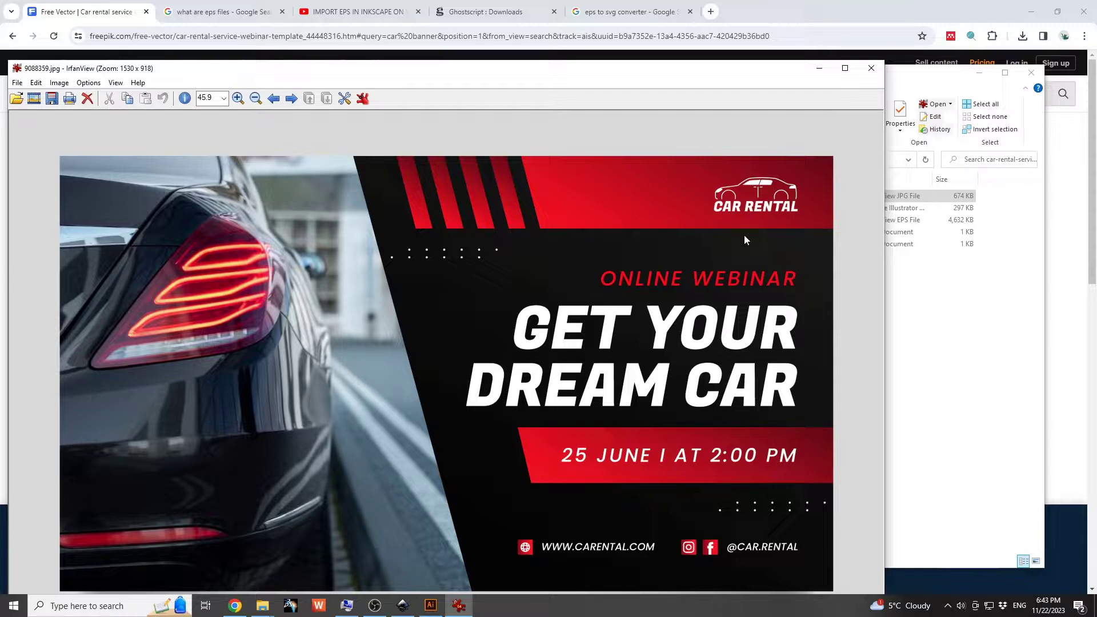
Step: Close the preview and drag 9088361.eps onto Inkscape to open it
{"action": "left_click", "coordinate": [860, 70]}
{"action": "left_click", "coordinate": [803, 318]}
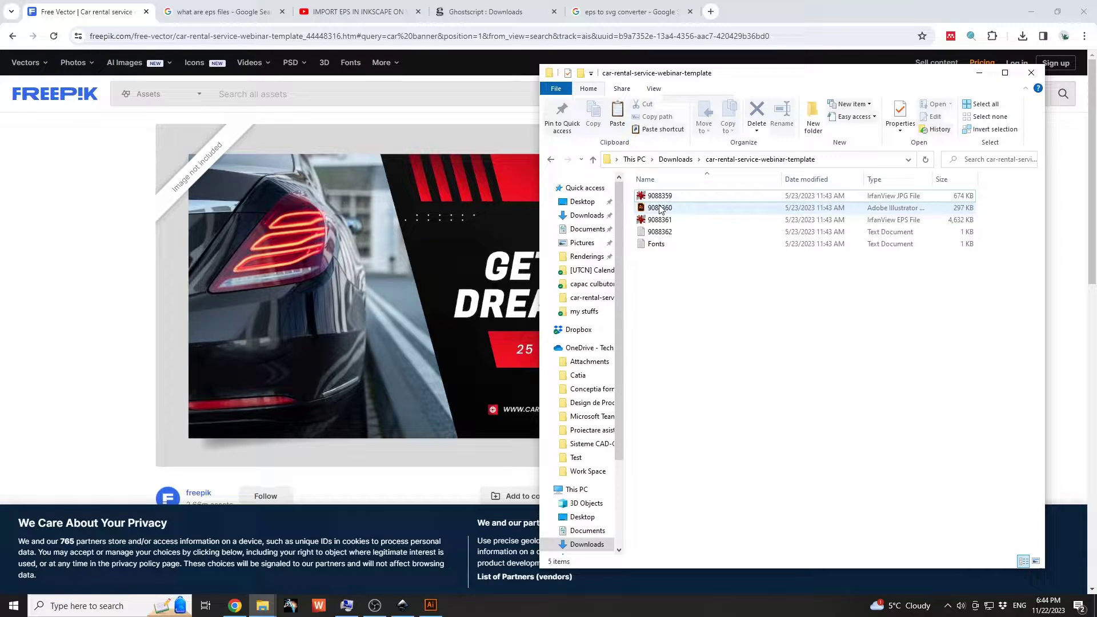
{"action": "left_click_drag", "start_coordinate": [663, 220], "coordinate": [305, 326]}
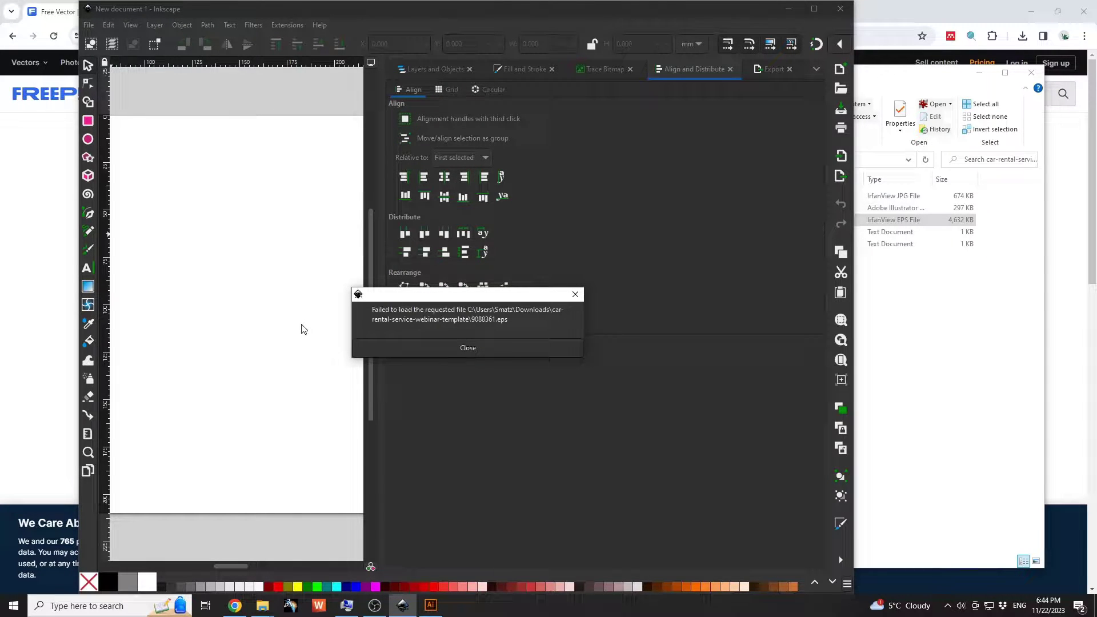
Step: Dismiss Inkscape's 'Failed to load' error and minimize Inkscape
{"action": "left_click", "coordinate": [454, 348]}
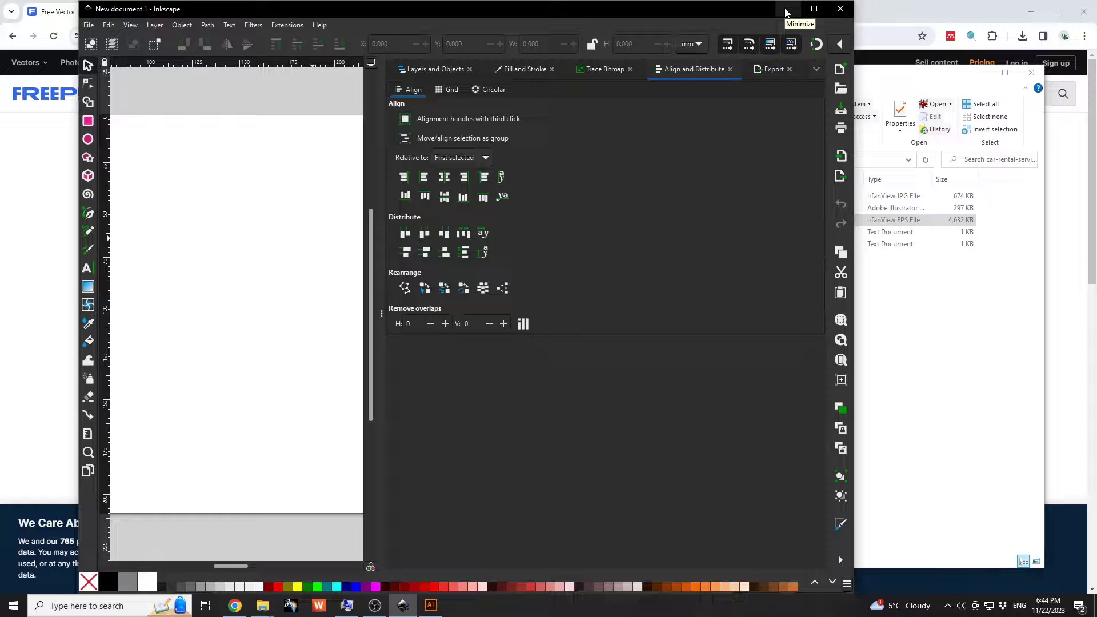
{"action": "left_click", "coordinate": [787, 10]}
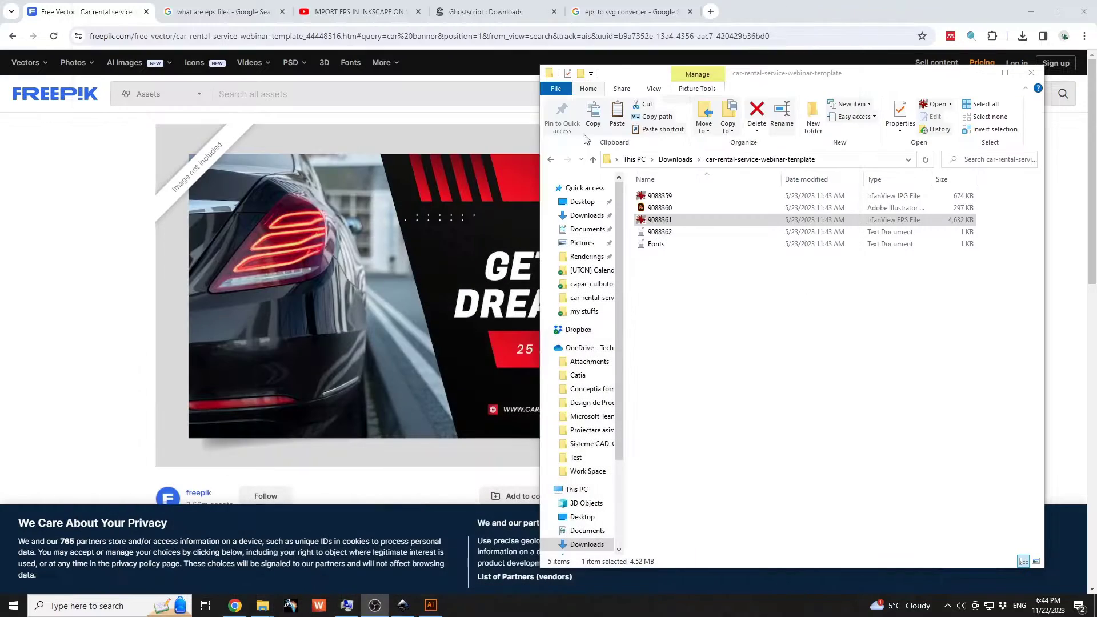
Step: Download the Ghostscript 10.02.1 AGPL release for 64-bit Windows from the Ghostscript downloads page
{"action": "left_click", "coordinate": [501, 14]}
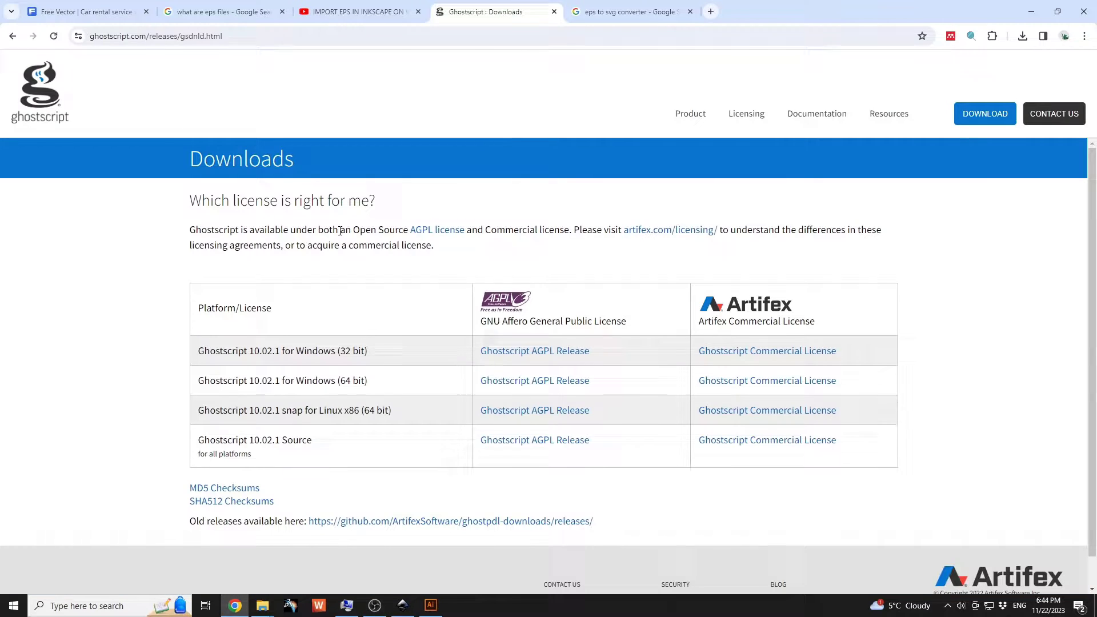
{"action": "left_click", "coordinate": [189, 39]}
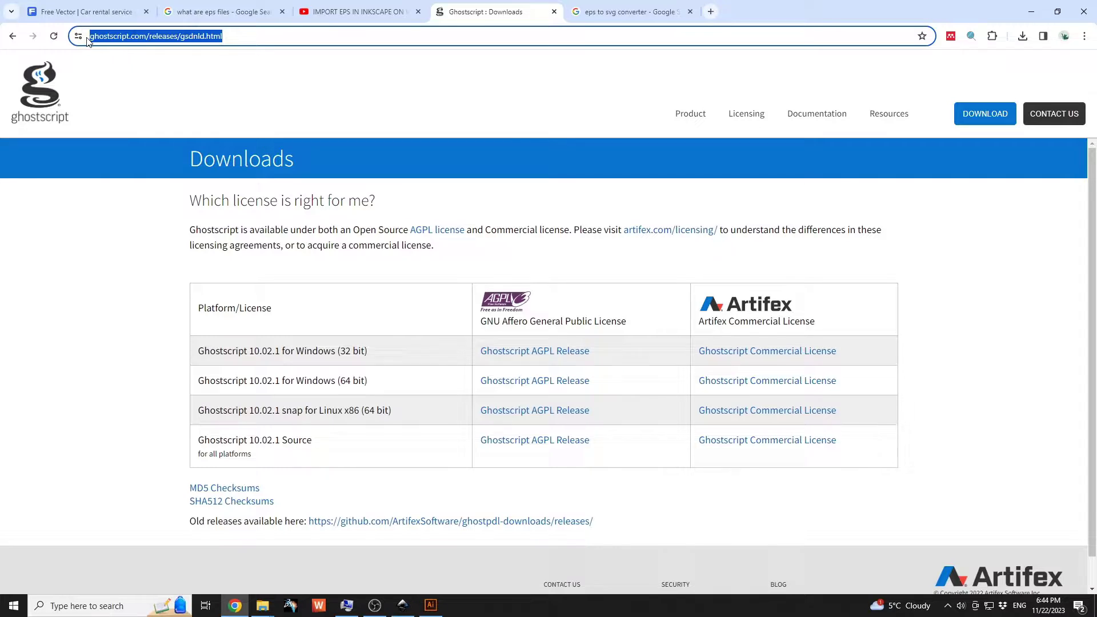
{"action": "left_click", "coordinate": [1001, 113]}
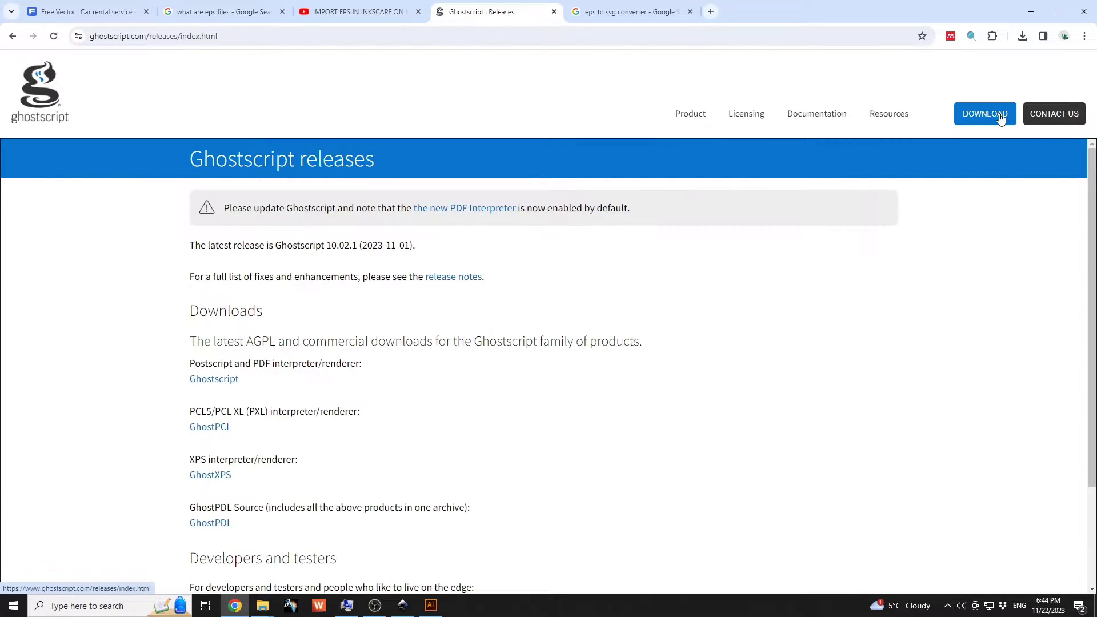
{"action": "left_click", "coordinate": [221, 380]}
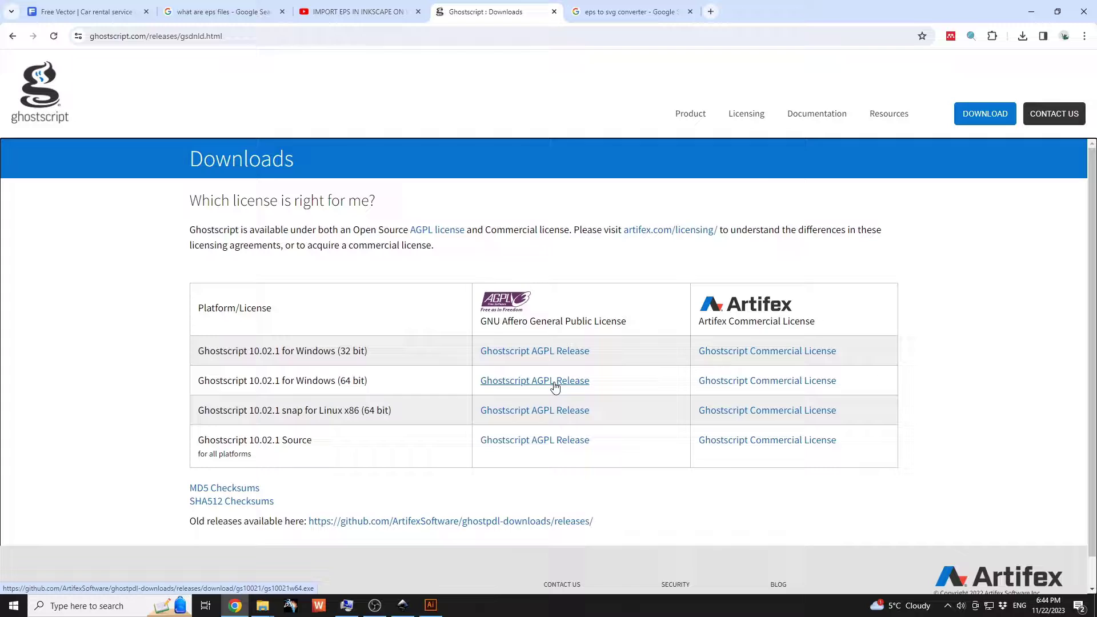
{"action": "left_click_drag", "start_coordinate": [341, 381], "coordinate": [366, 380]}
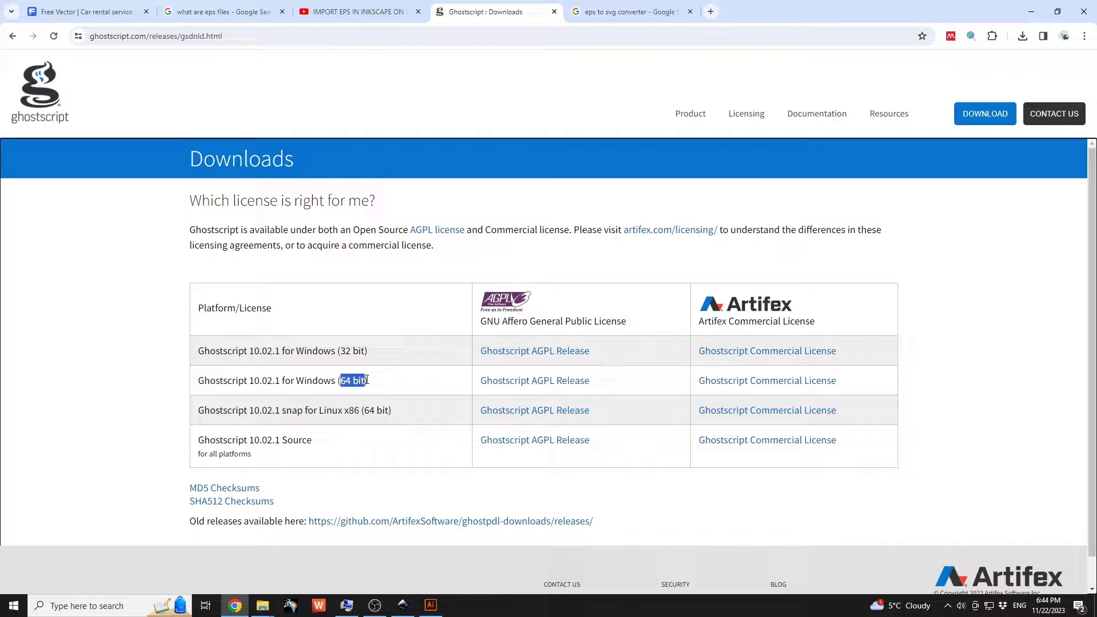
{"action": "left_click", "coordinate": [543, 384]}
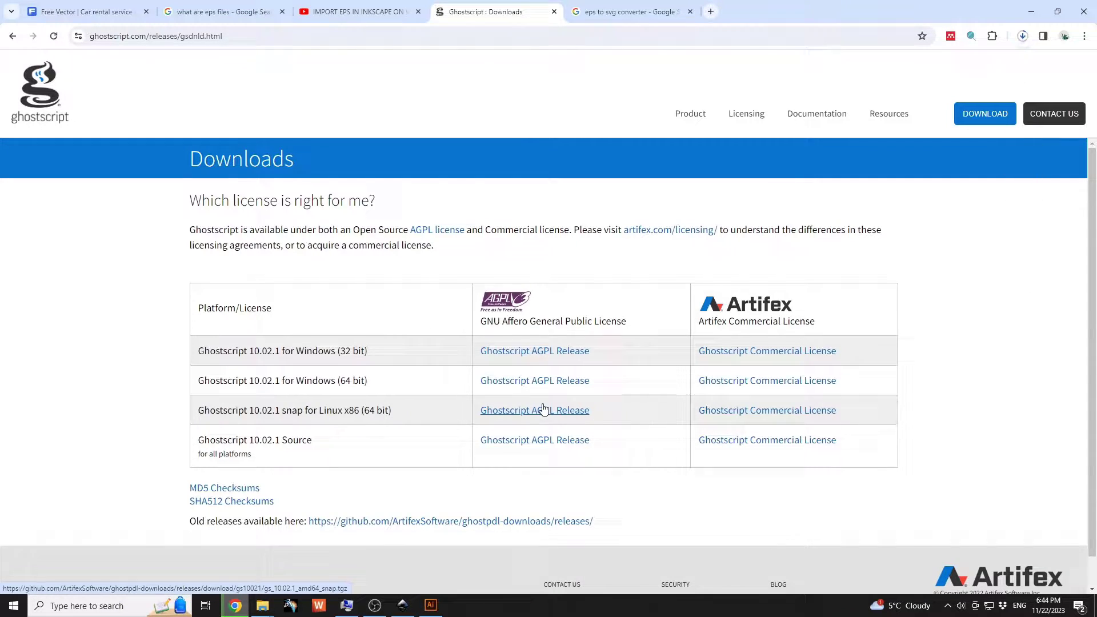
{"action": "left_click", "coordinate": [1022, 37]}
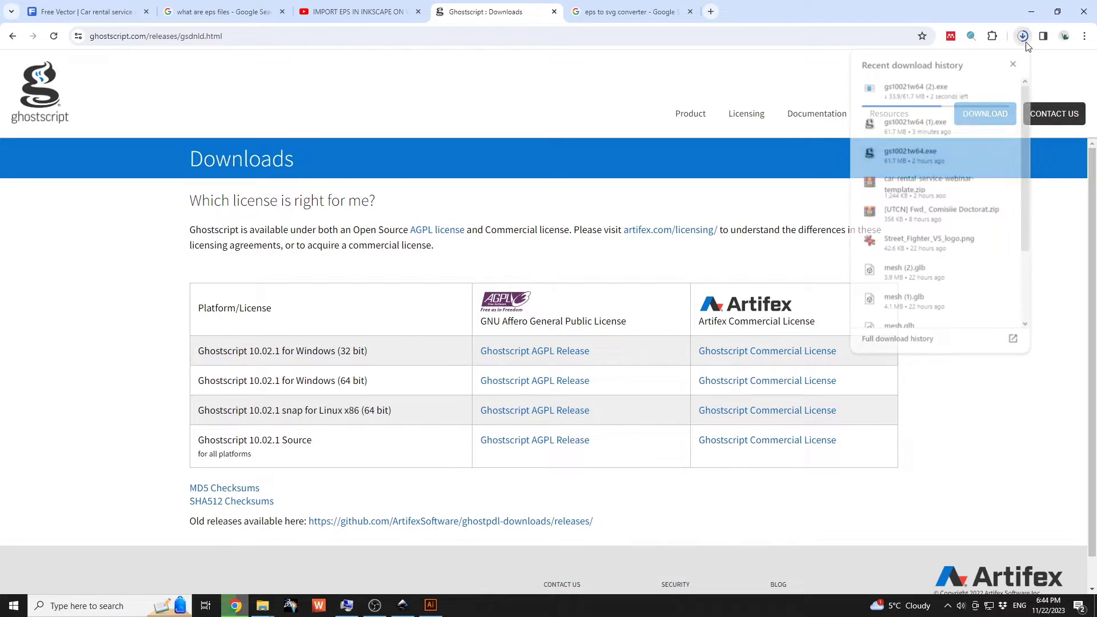
{"action": "mouse_move", "coordinate": [975, 156]}
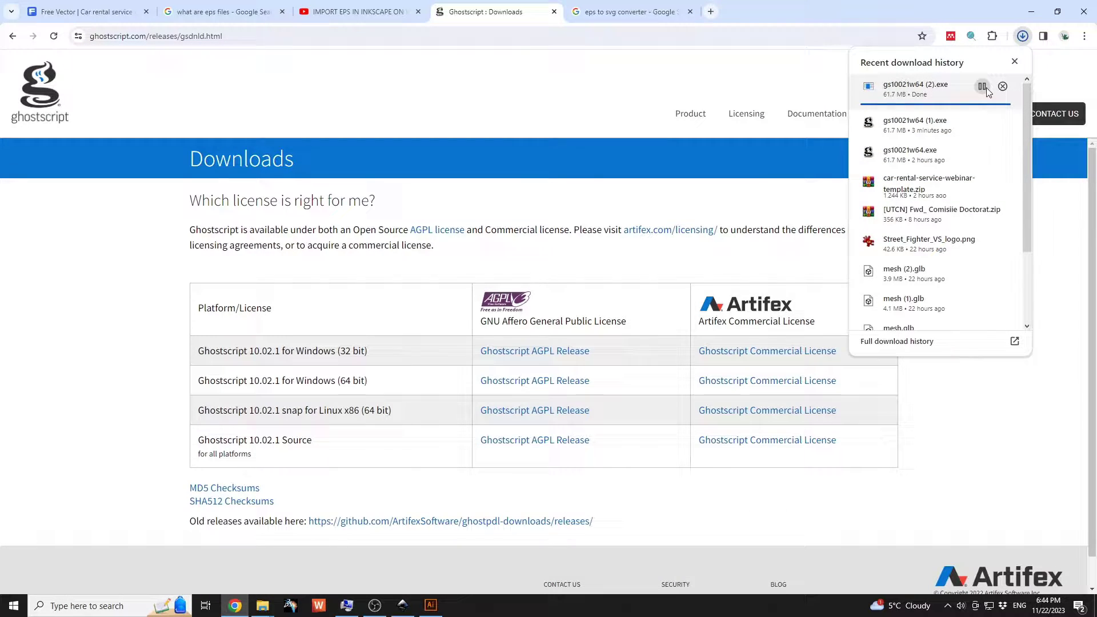
Step: Show the downloaded installer in Downloads and decline the installer's permission prompt
{"action": "left_click", "coordinate": [982, 145]}
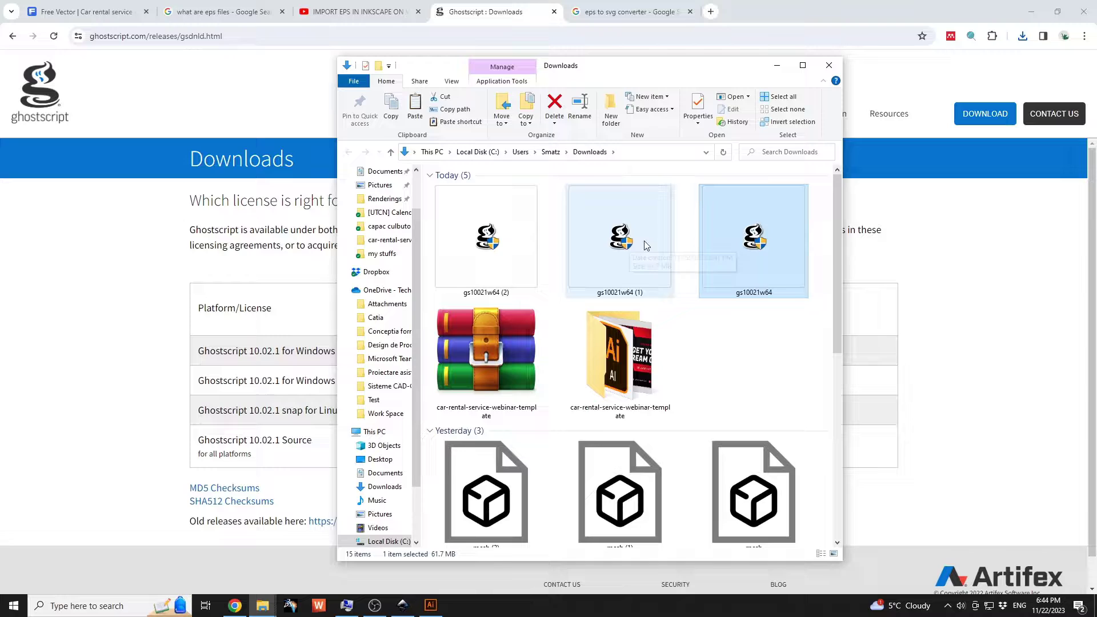
{"action": "left_click", "coordinate": [671, 254], "text": "ctrl"}
{"action": "key", "text": "Return"}
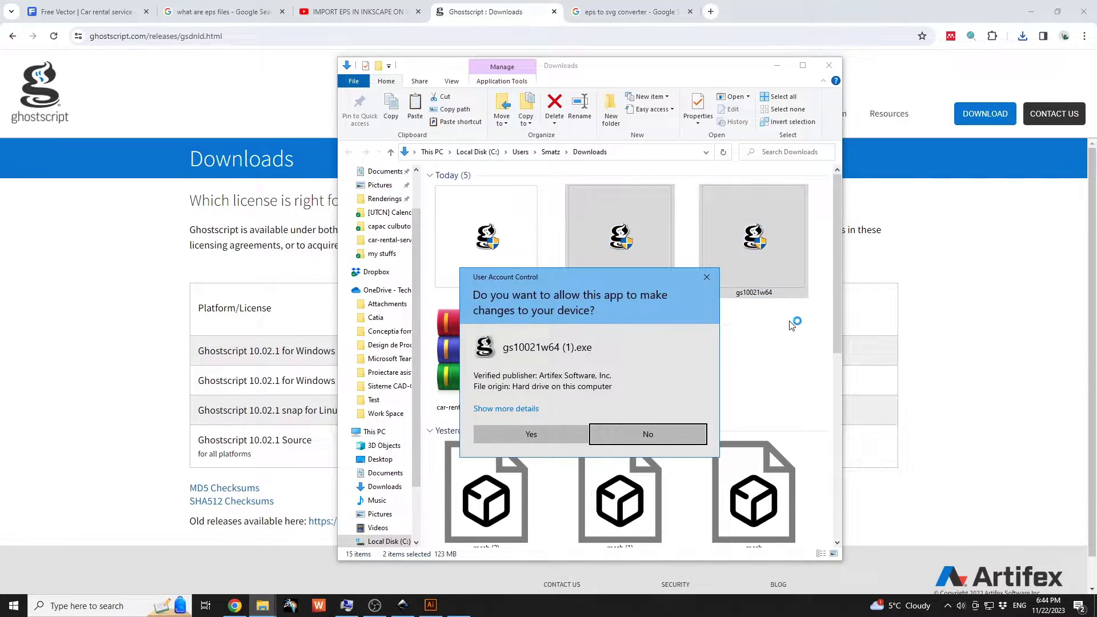
{"action": "left_click", "coordinate": [707, 277]}
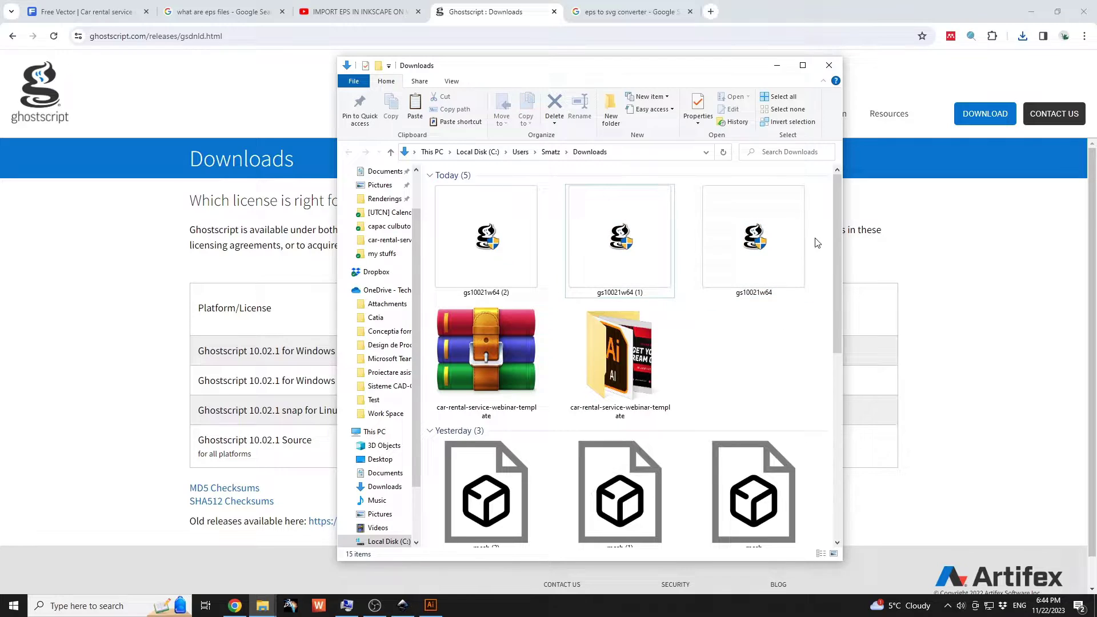
Step: Delete the duplicate installers gs10021w64 and gs10021w64 (1), keeping gs10021w64 (2)
{"action": "double_click", "coordinate": [803, 279]}
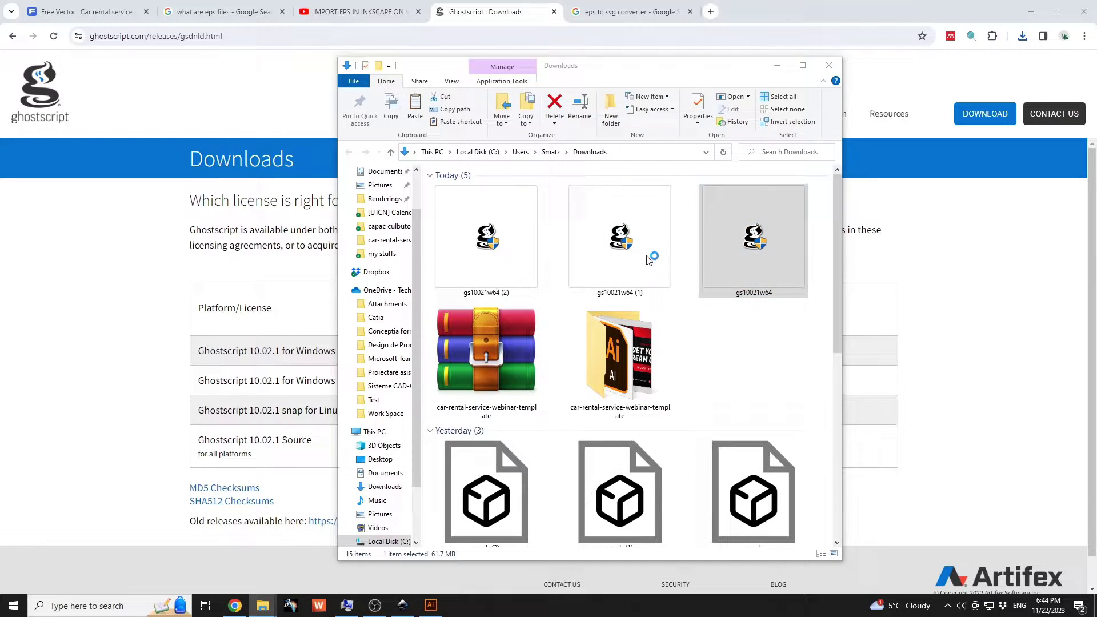
{"action": "key", "text": "shift+Delete"}
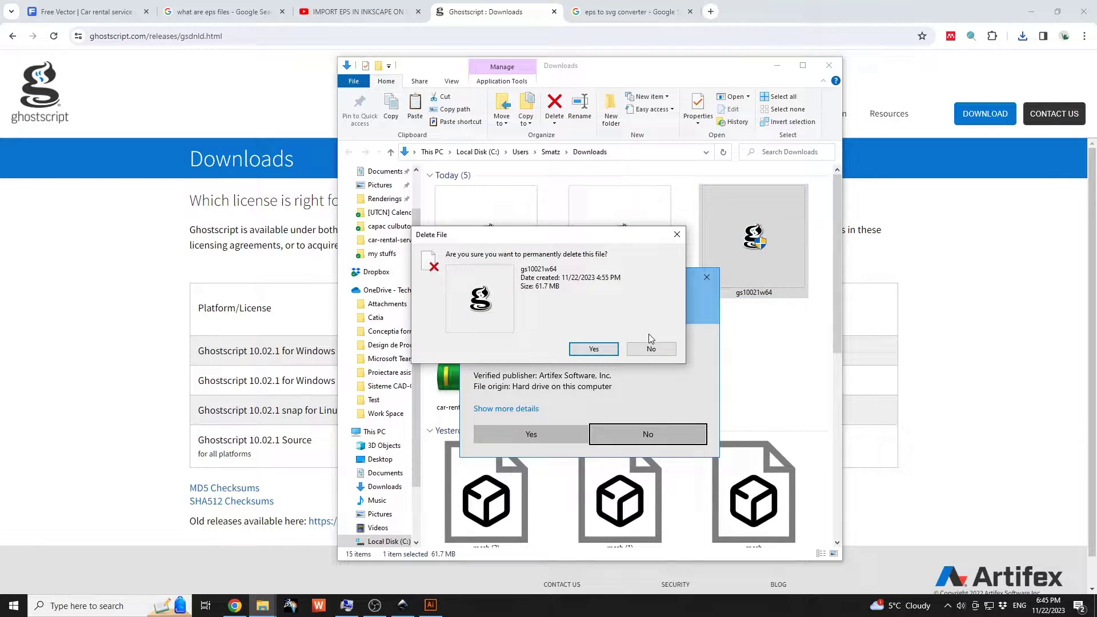
{"action": "left_click", "coordinate": [616, 349]}
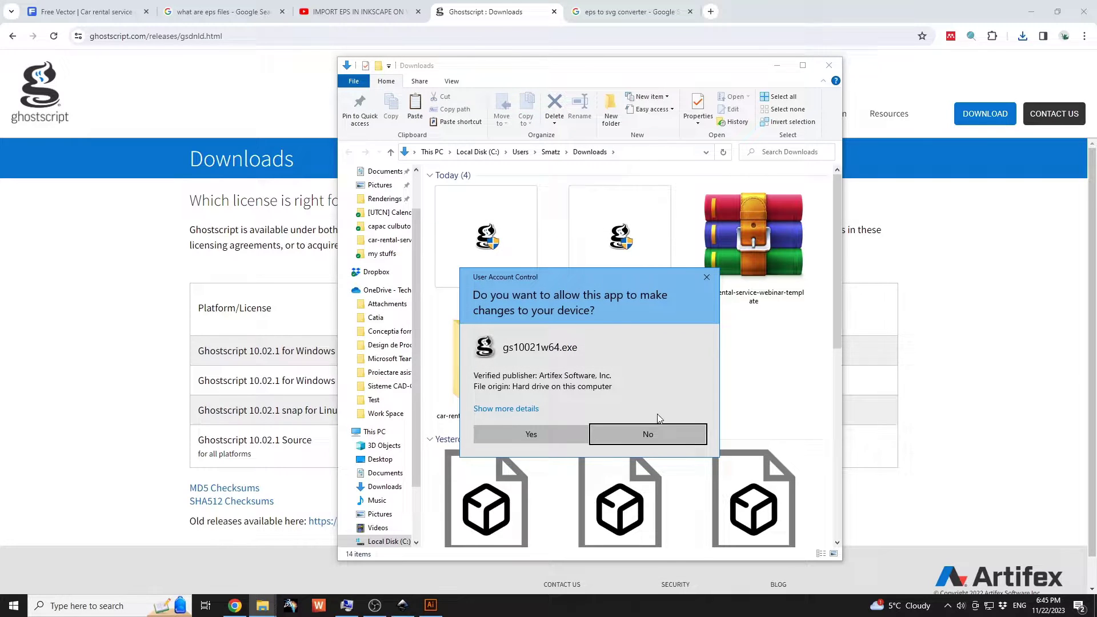
{"action": "left_click", "coordinate": [706, 279]}
{"action": "left_click", "coordinate": [639, 262]}
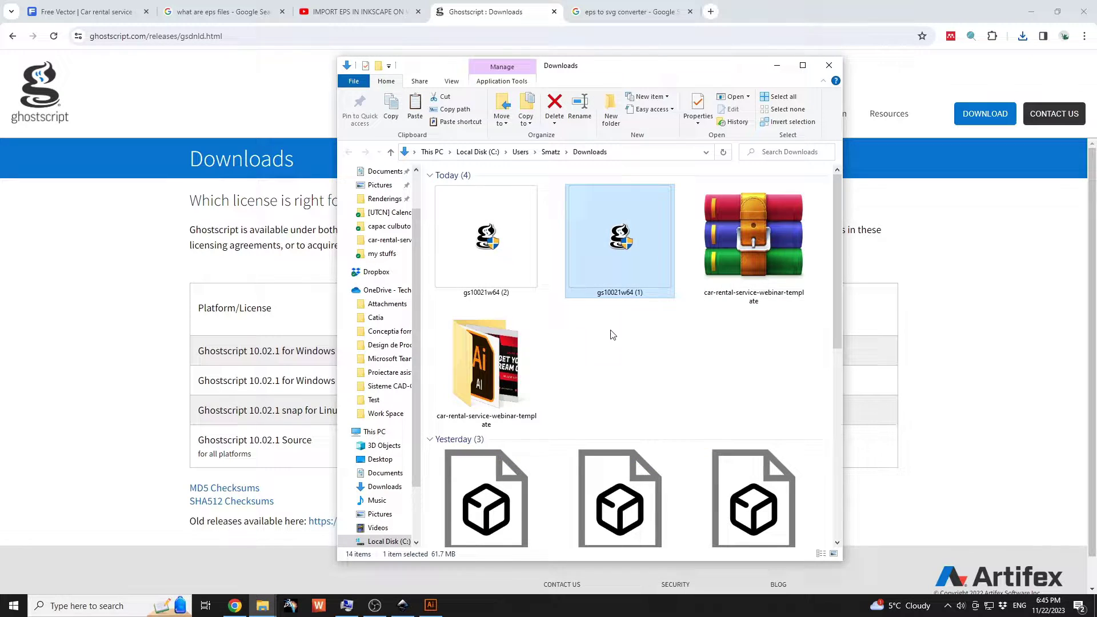
{"action": "key", "text": "Delete"}
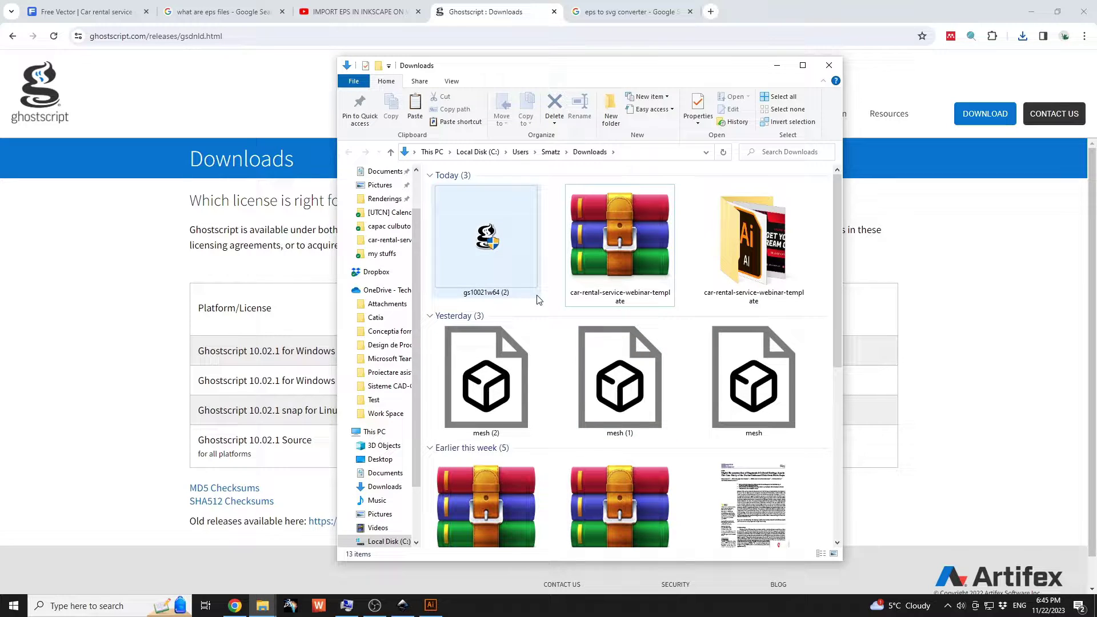
Step: Extract gs10021w64 (2).exe with 7-Zip into its own gs10021w64 (2) folder
{"action": "left_click", "coordinate": [495, 219]}
{"action": "right_click", "coordinate": [509, 234]}
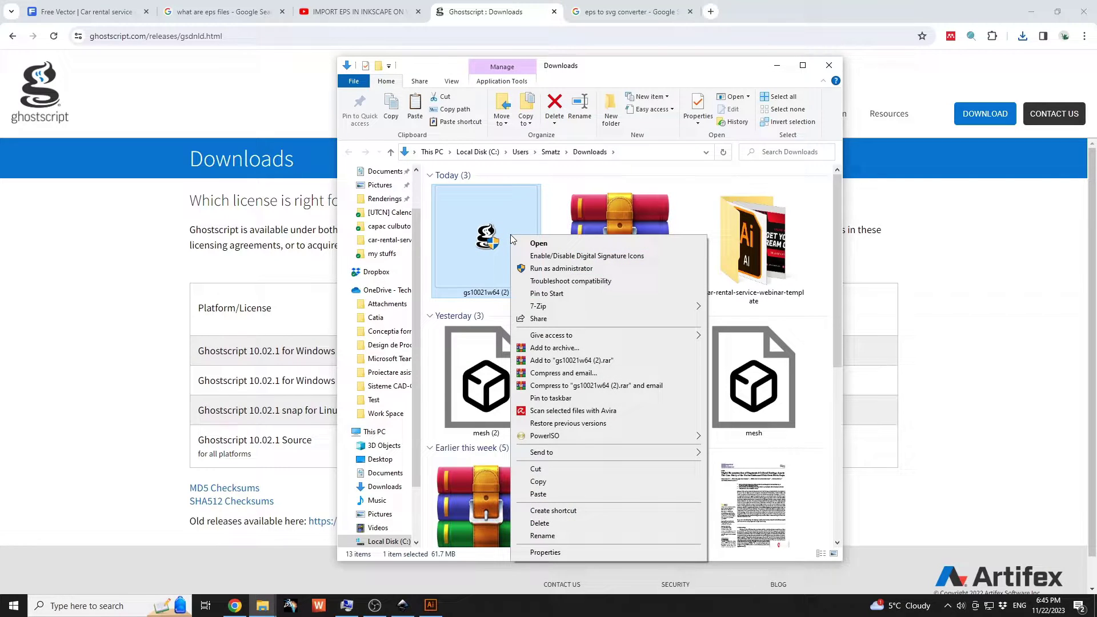
{"action": "mouse_move", "coordinate": [557, 308]}
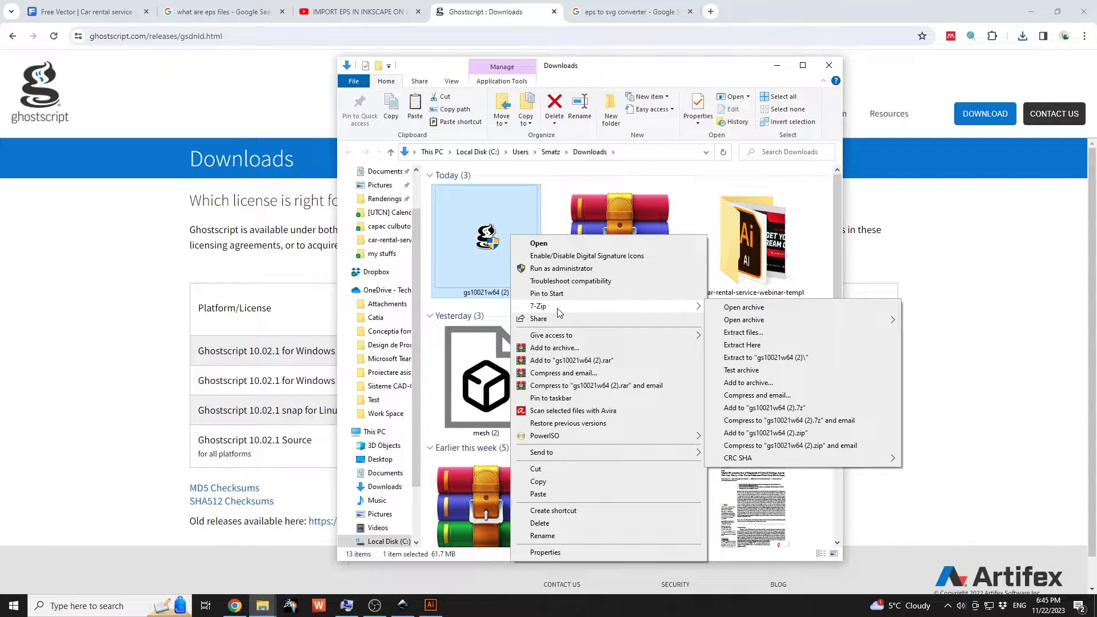
{"action": "left_click", "coordinate": [771, 357]}
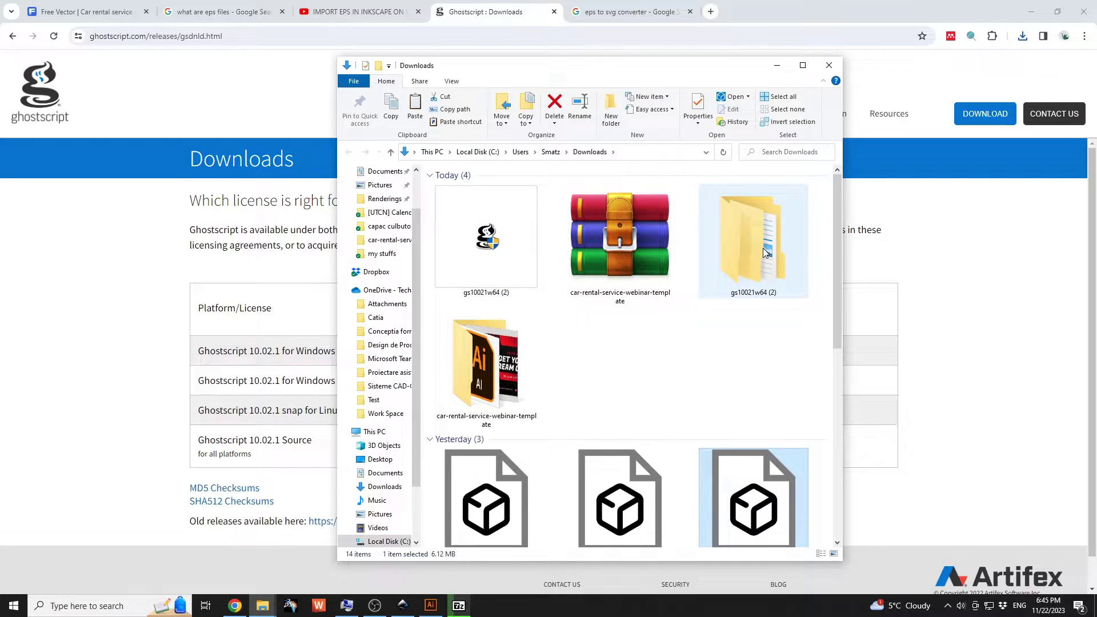
Step: Inspect the extracted folder and its lib folder, and overwrite all existing files with Yes to All
{"action": "mouse_move", "coordinate": [766, 253]}
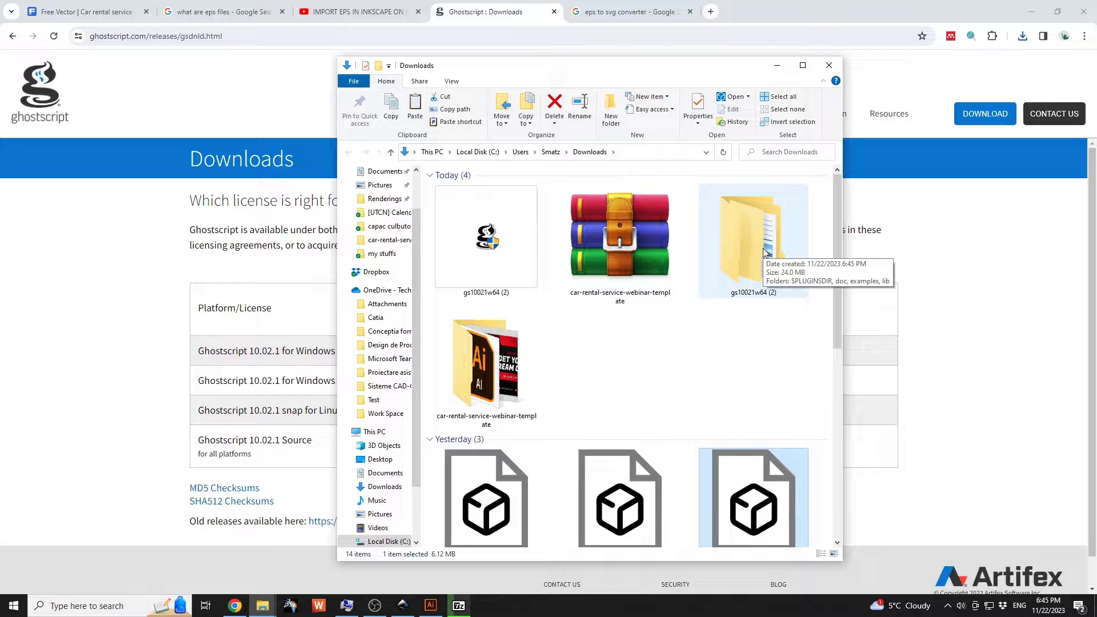
{"action": "double_click", "coordinate": [761, 243]}
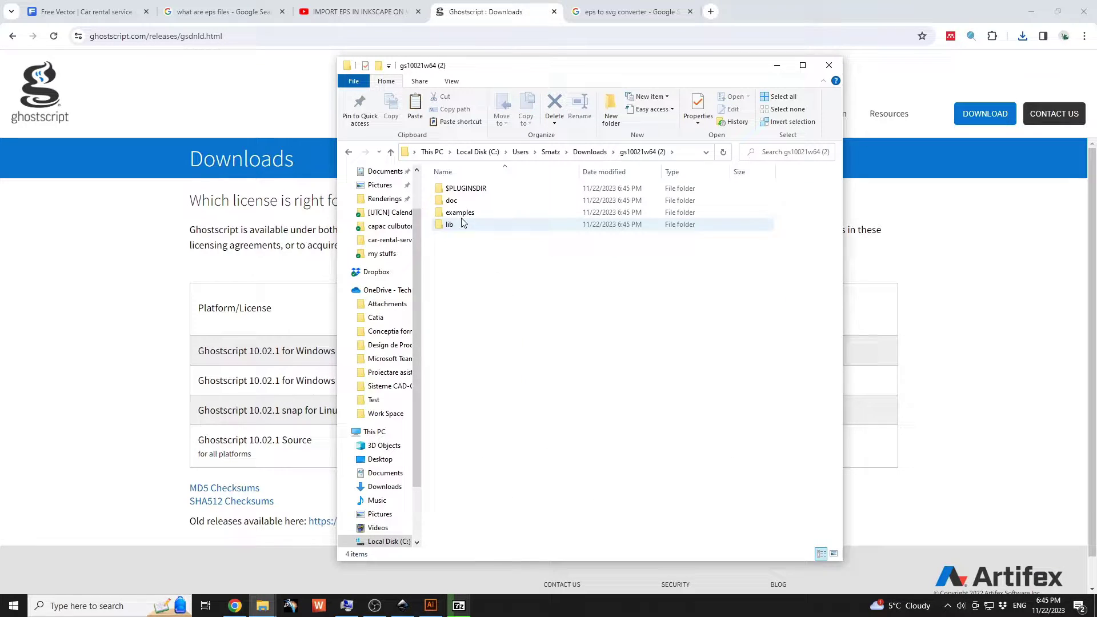
{"action": "double_click", "coordinate": [456, 226]}
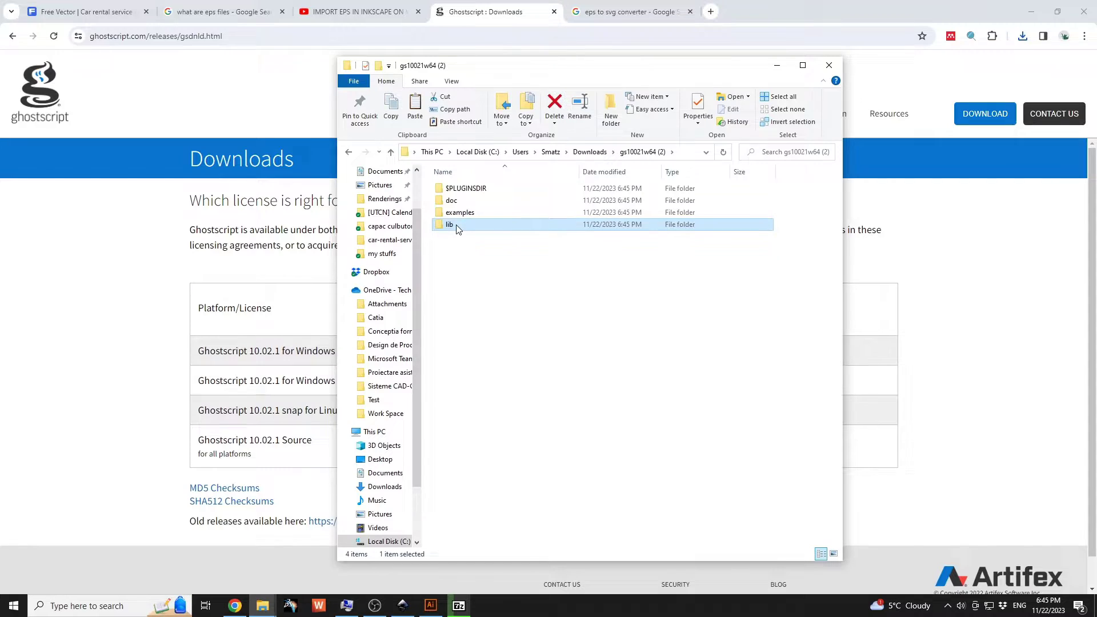
{"action": "left_click", "coordinate": [349, 153]}
{"action": "left_click", "coordinate": [463, 569]}
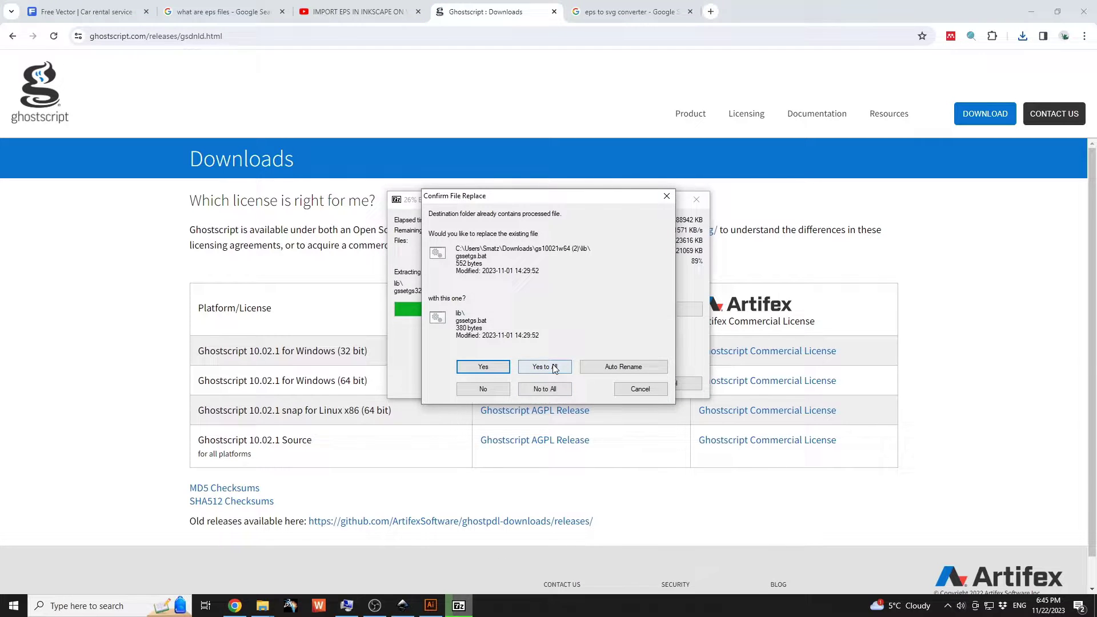
{"action": "left_click", "coordinate": [553, 365]}
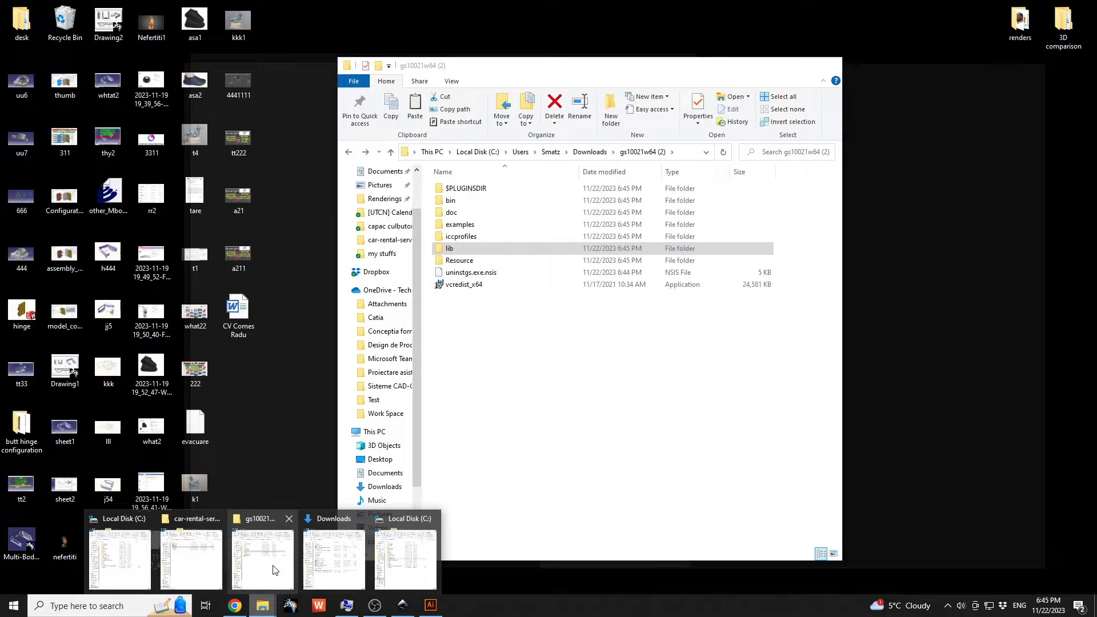
Step: Copy all 221 files from the lib folder into the bin folder
{"action": "left_click", "coordinate": [274, 569]}
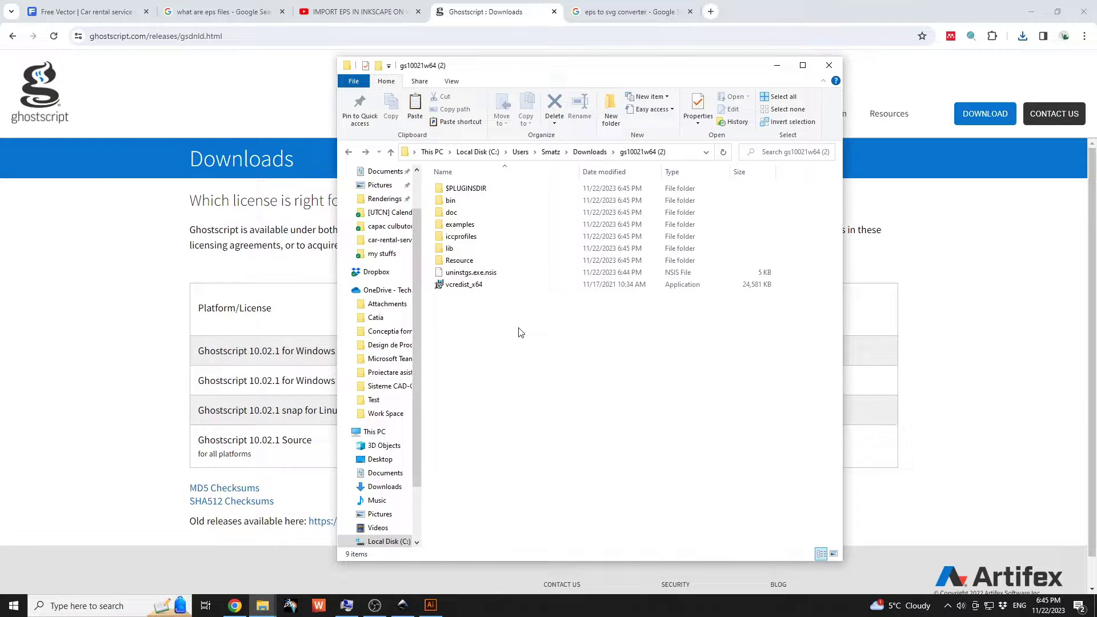
{"action": "double_click", "coordinate": [460, 201]}
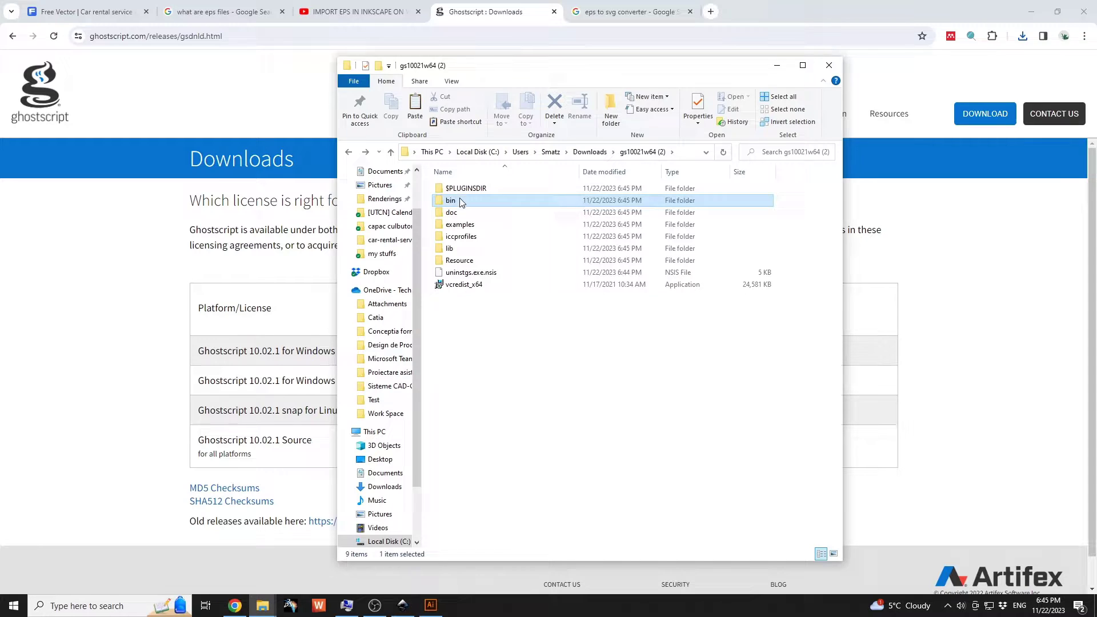
{"action": "left_click", "coordinate": [349, 152]}
{"action": "double_click", "coordinate": [462, 249]}
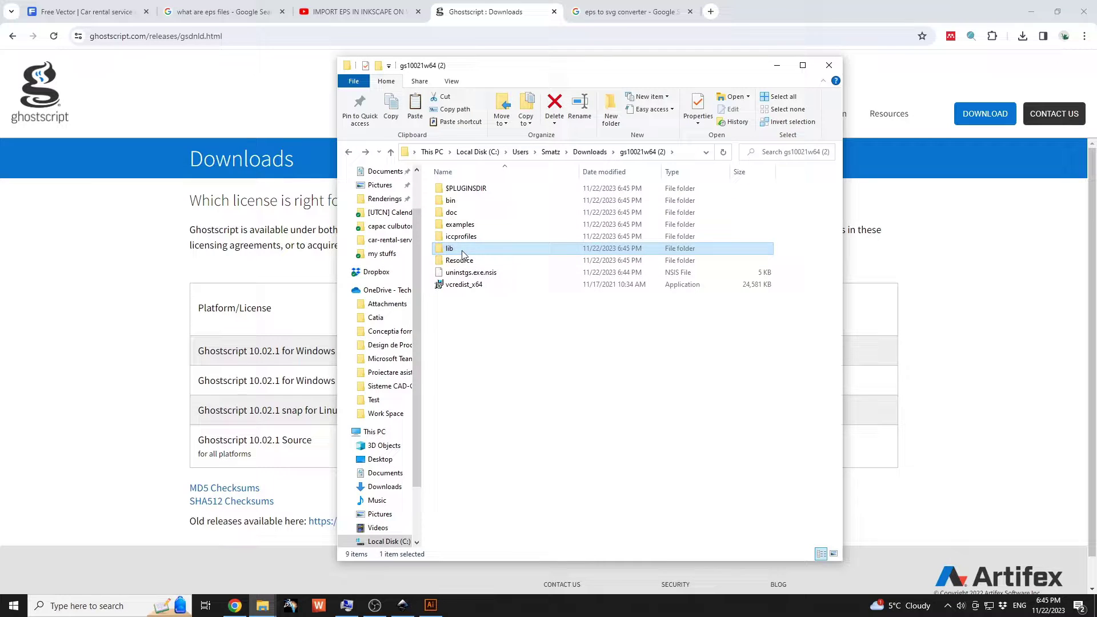
{"action": "key", "text": "ctrl+a"}
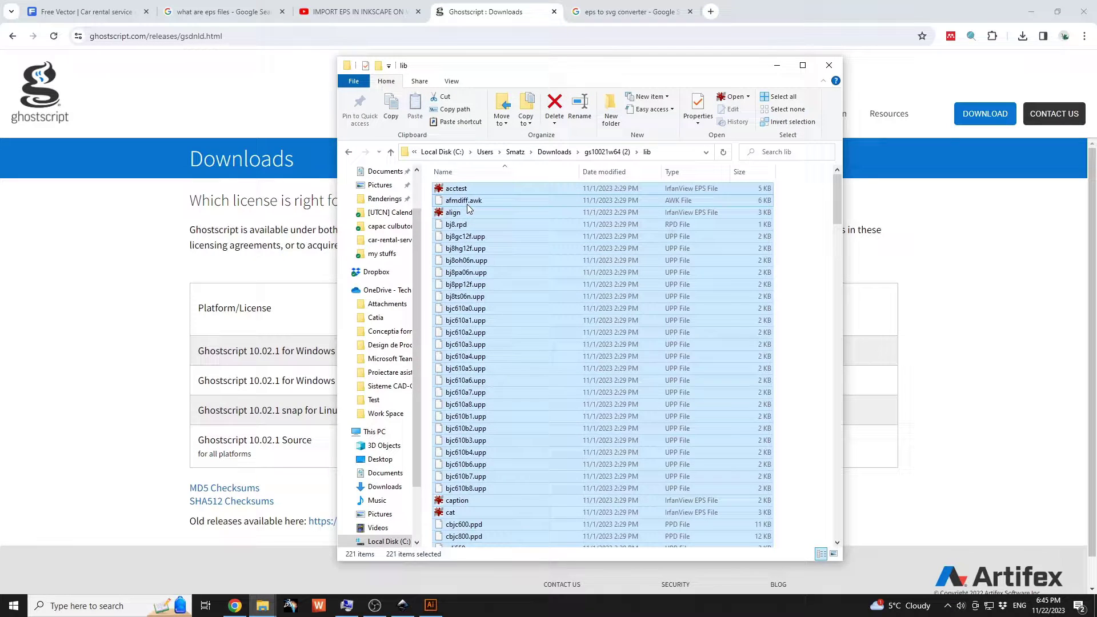
{"action": "left_click", "coordinate": [348, 152]}
{"action": "left_click", "coordinate": [348, 153]}
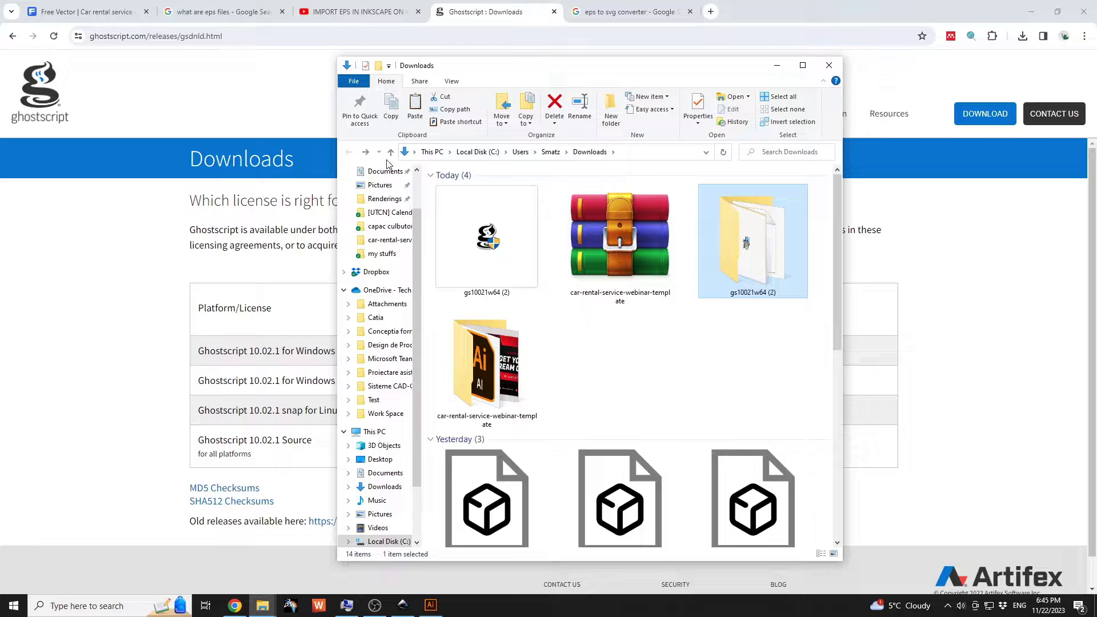
{"action": "double_click", "coordinate": [708, 236]}
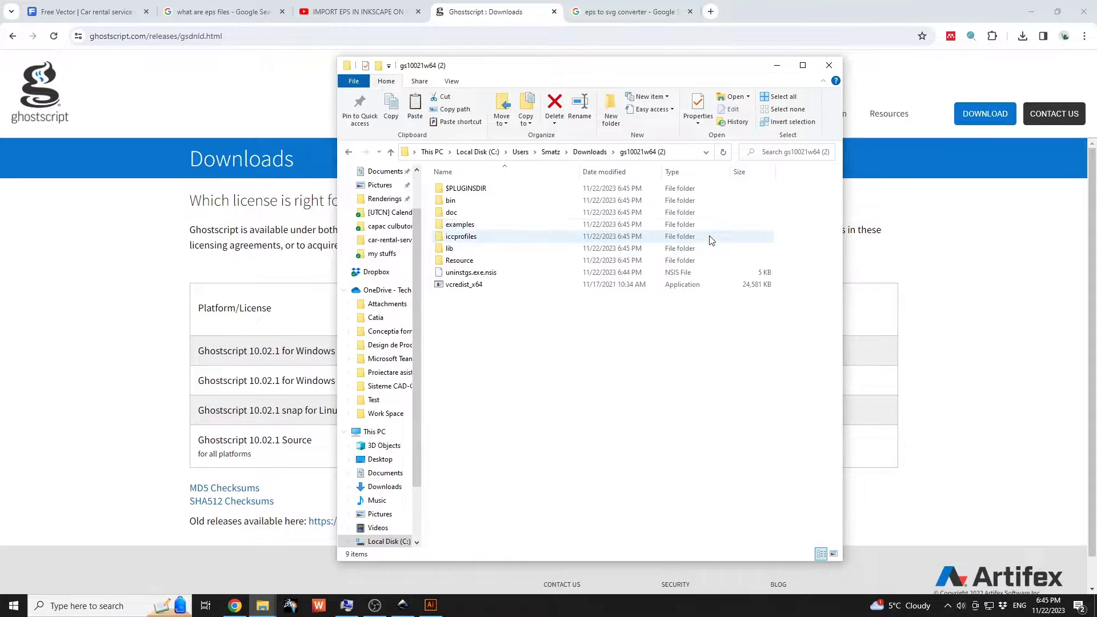
{"action": "left_click", "coordinate": [474, 204]}
{"action": "double_click", "coordinate": [474, 206]}
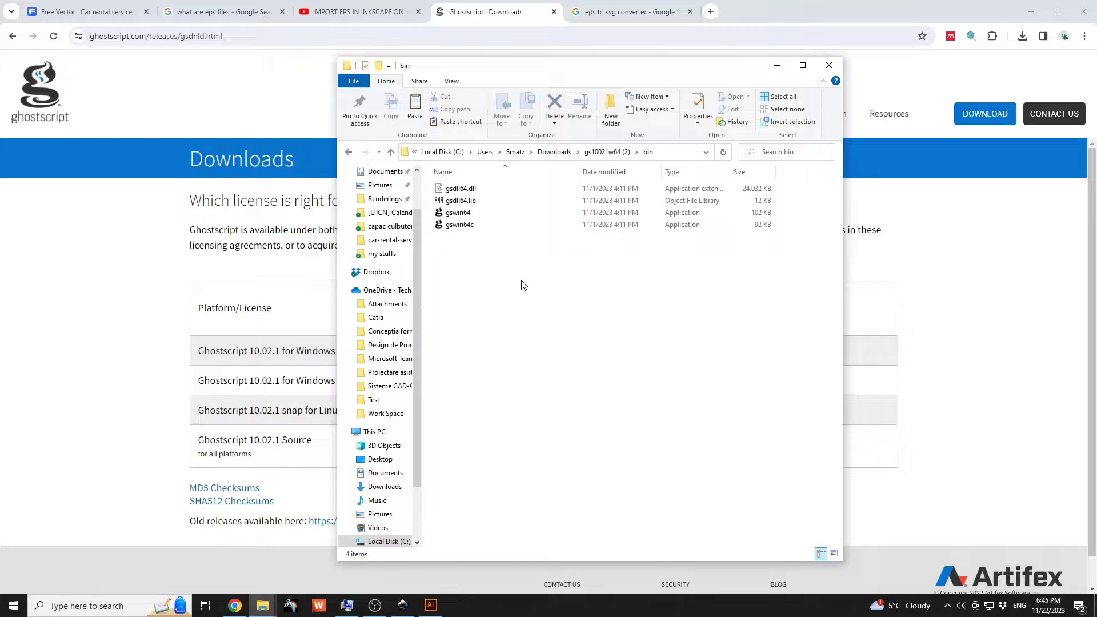
{"action": "key", "text": "ctrl+v"}
{"action": "left_click", "coordinate": [495, 285]}
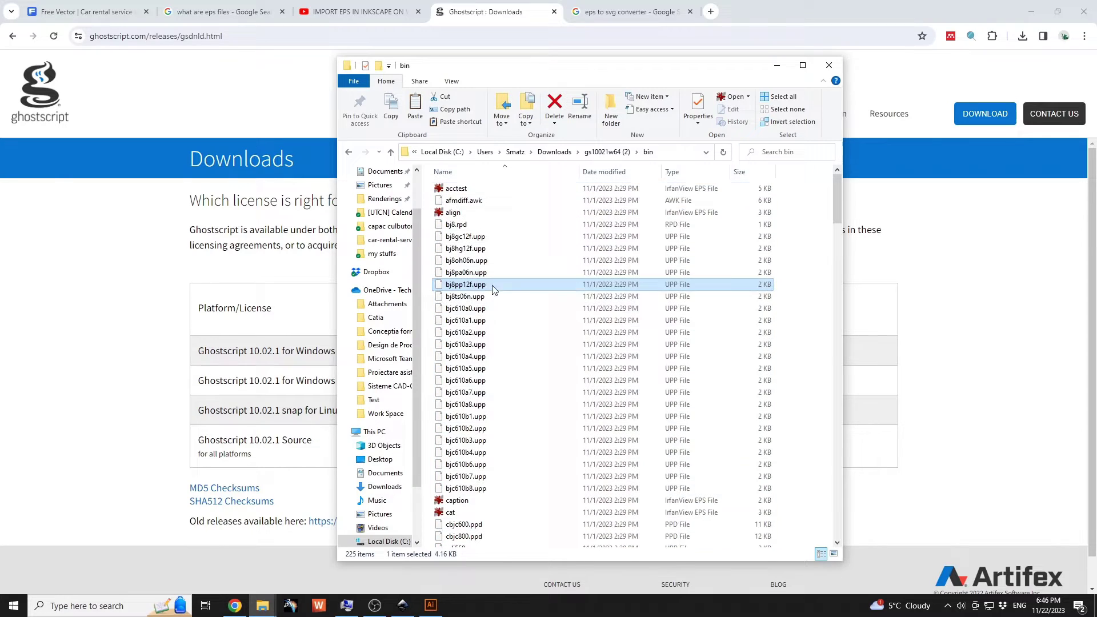
Step: Rename the bin folder to gs
{"action": "key", "text": "alt+Left"}
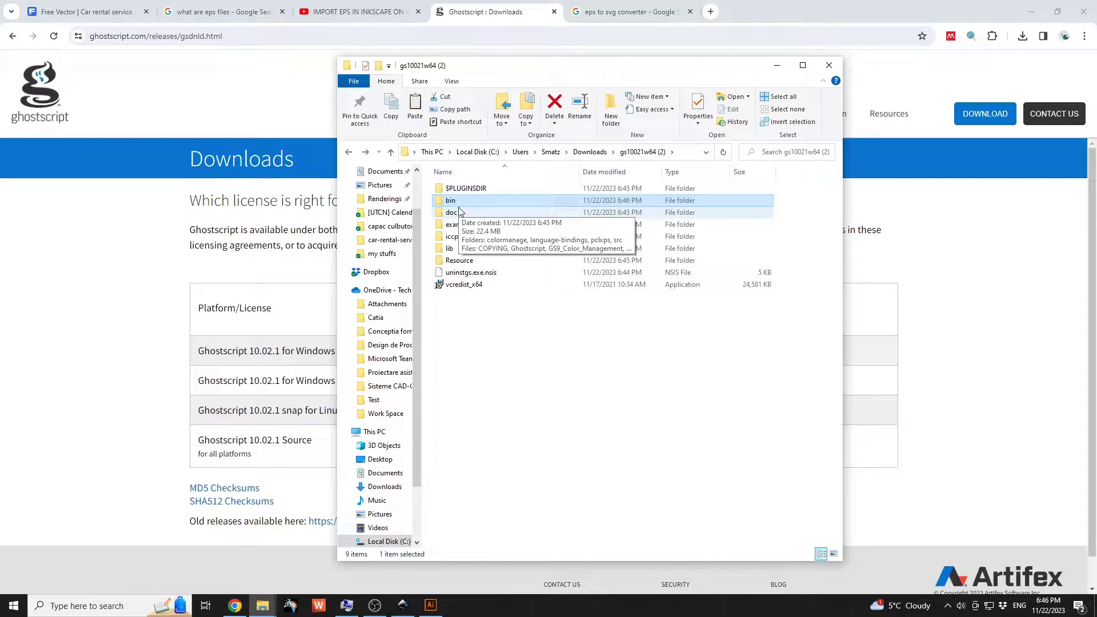
{"action": "key", "text": "F2"}
{"action": "type", "text": "gs"}
{"action": "left_click", "coordinate": [477, 372]}
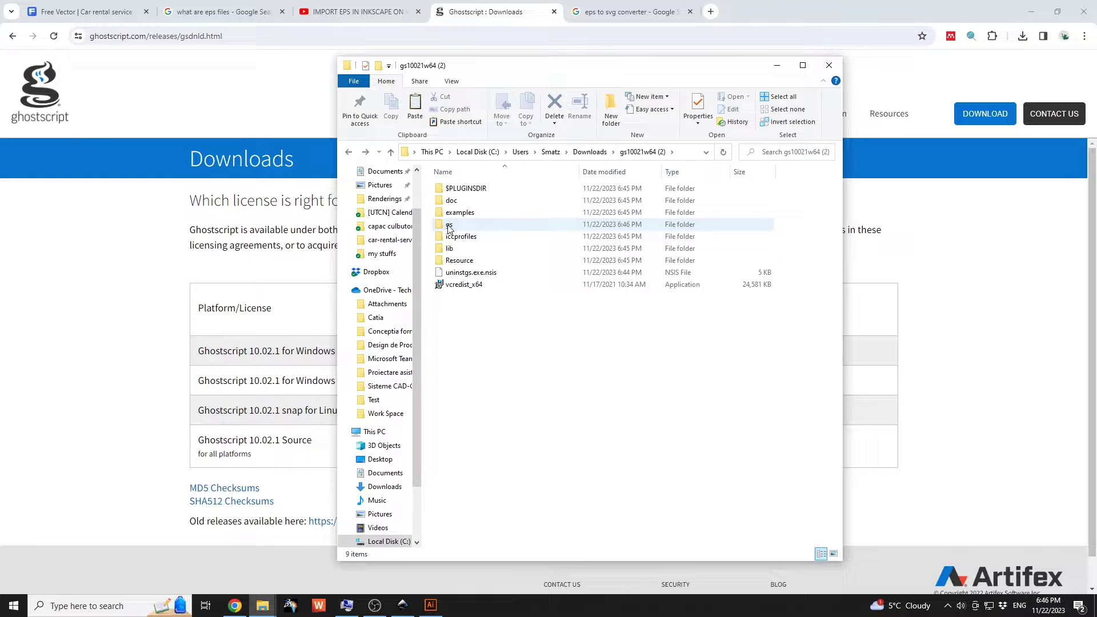
Step: Copy the gs folder onto Local Disk (C:)
{"action": "left_click", "coordinate": [449, 226]}
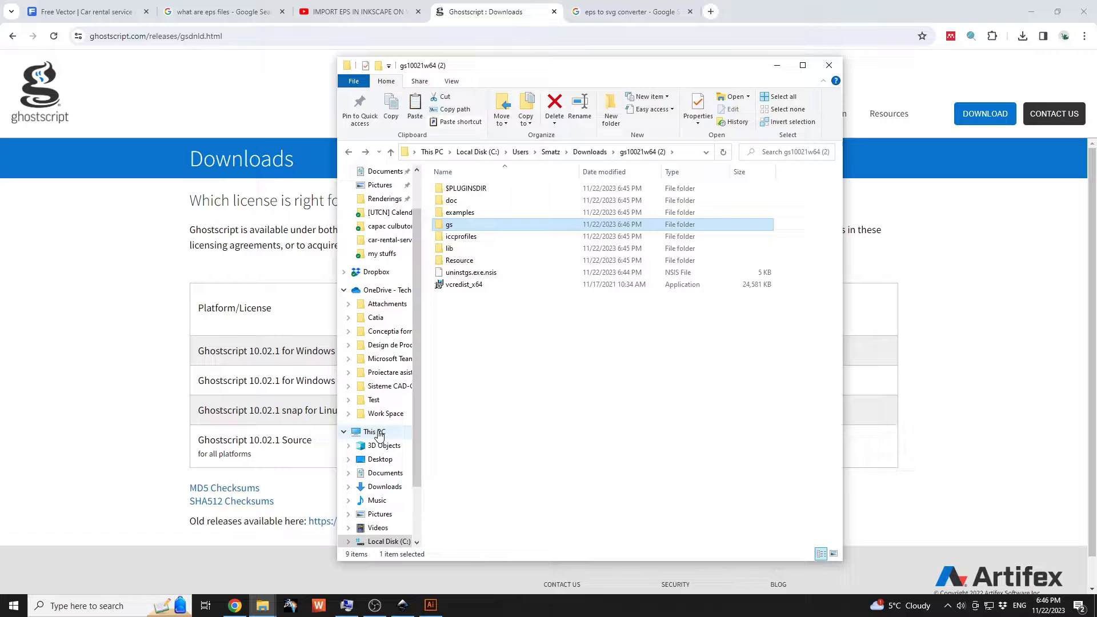
{"action": "left_click", "coordinate": [375, 432]}
{"action": "double_click", "coordinate": [502, 338]}
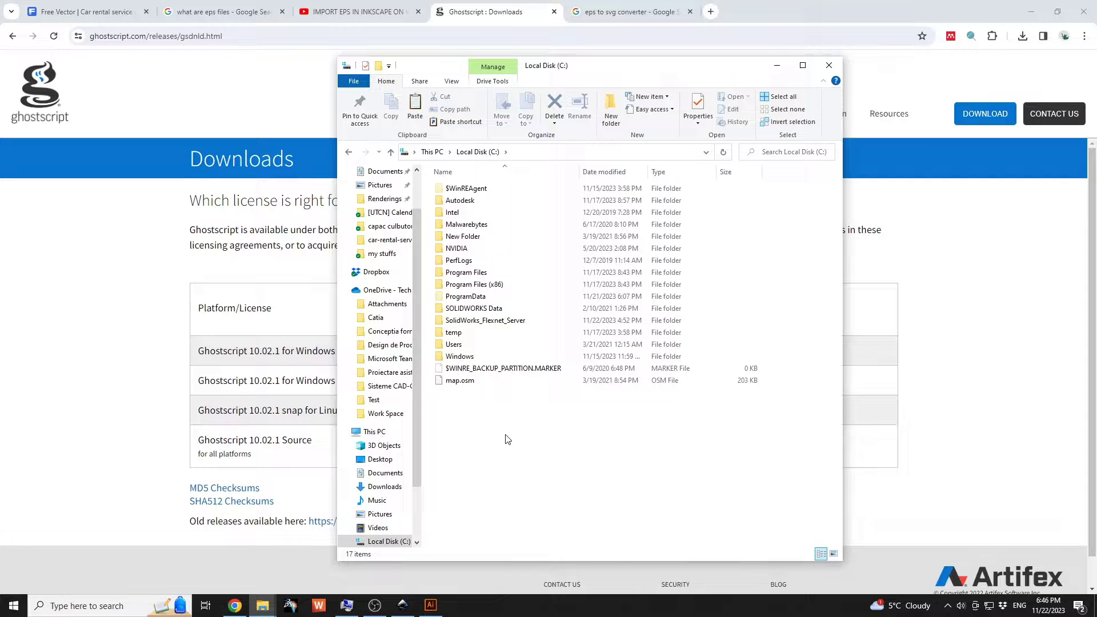
{"action": "key", "text": "ctrl+v"}
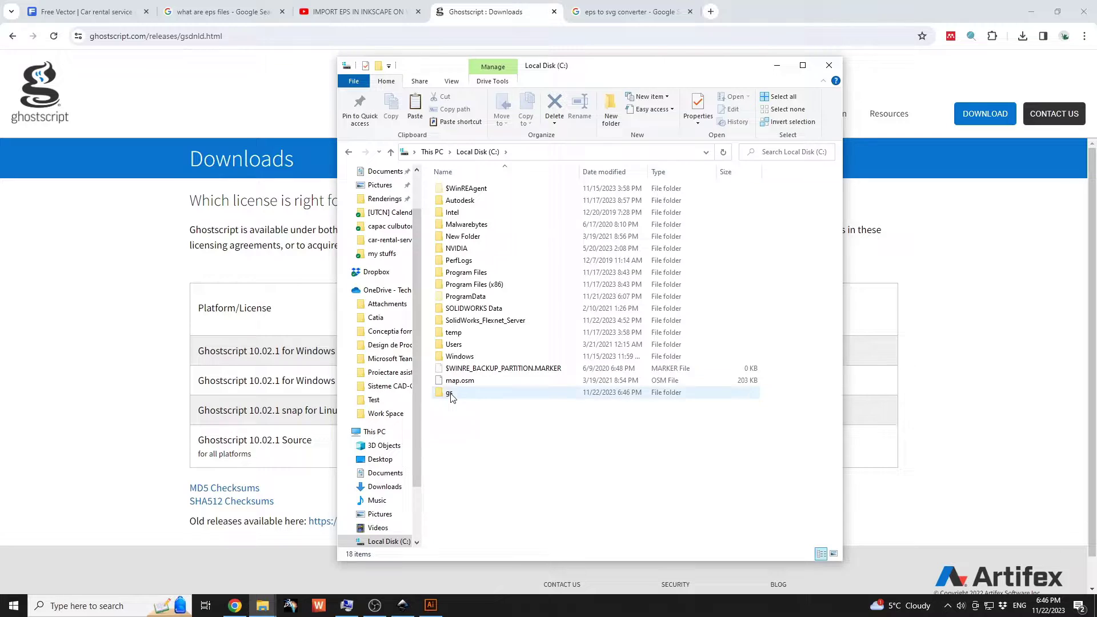
{"action": "mouse_move", "coordinate": [451, 397]}
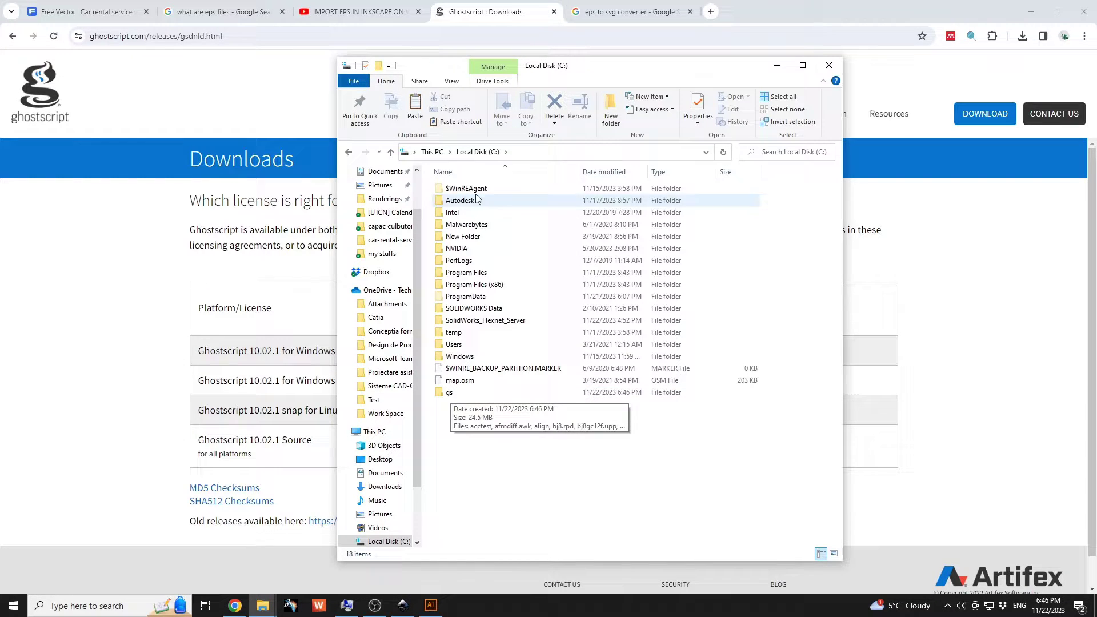
{"action": "left_click", "coordinate": [347, 605]}
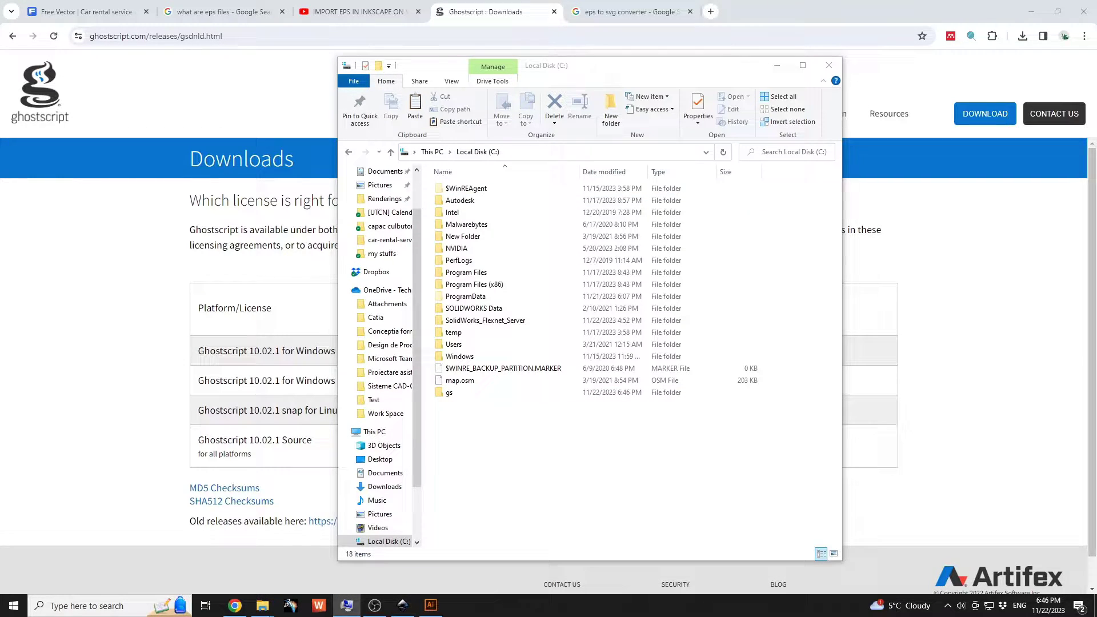
Step: Open Environment Variables through the 'Edit the system environment variables' Start search result
{"action": "left_click_drag", "start_coordinate": [256, 261], "coordinate": [895, 285]}
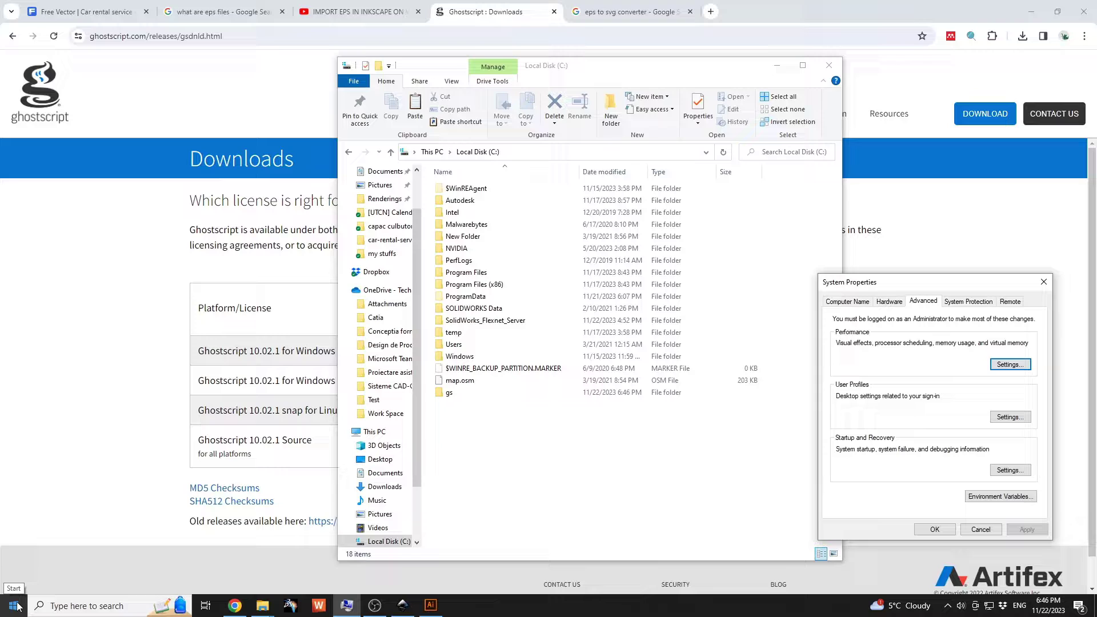
{"action": "left_click", "coordinate": [979, 529]}
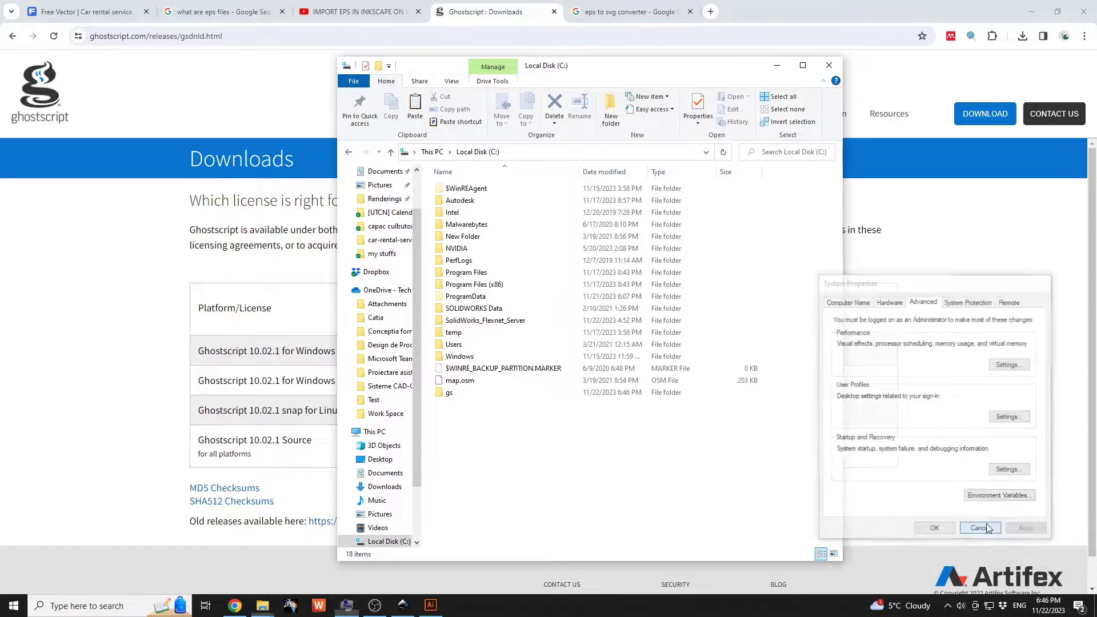
{"action": "left_click", "coordinate": [12, 608]}
{"action": "type", "text": "en"}
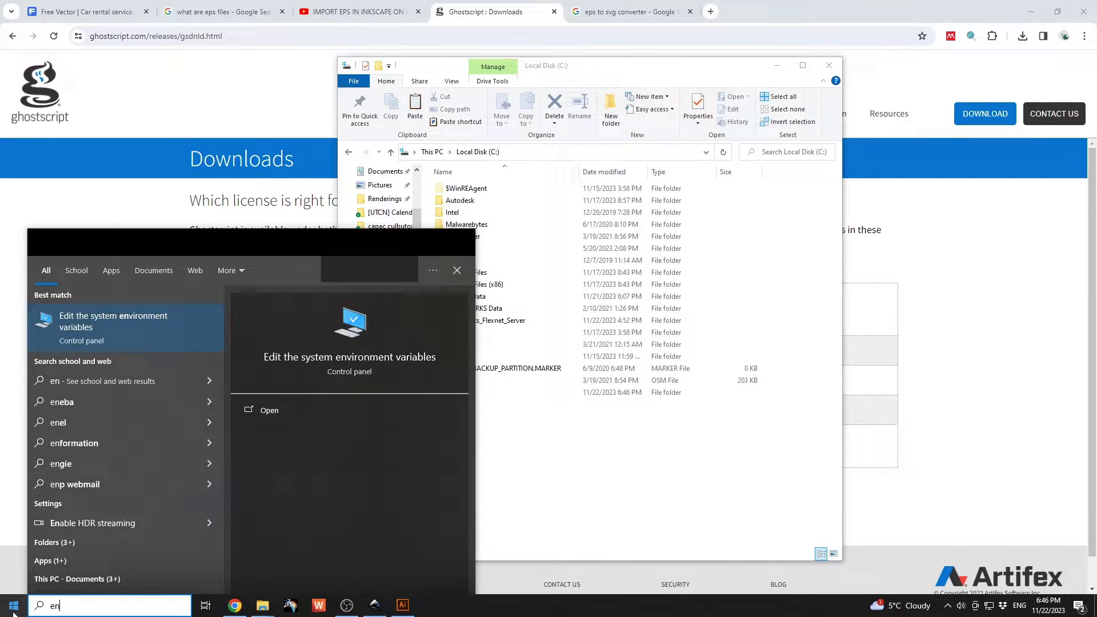
{"action": "left_click", "coordinate": [110, 322]}
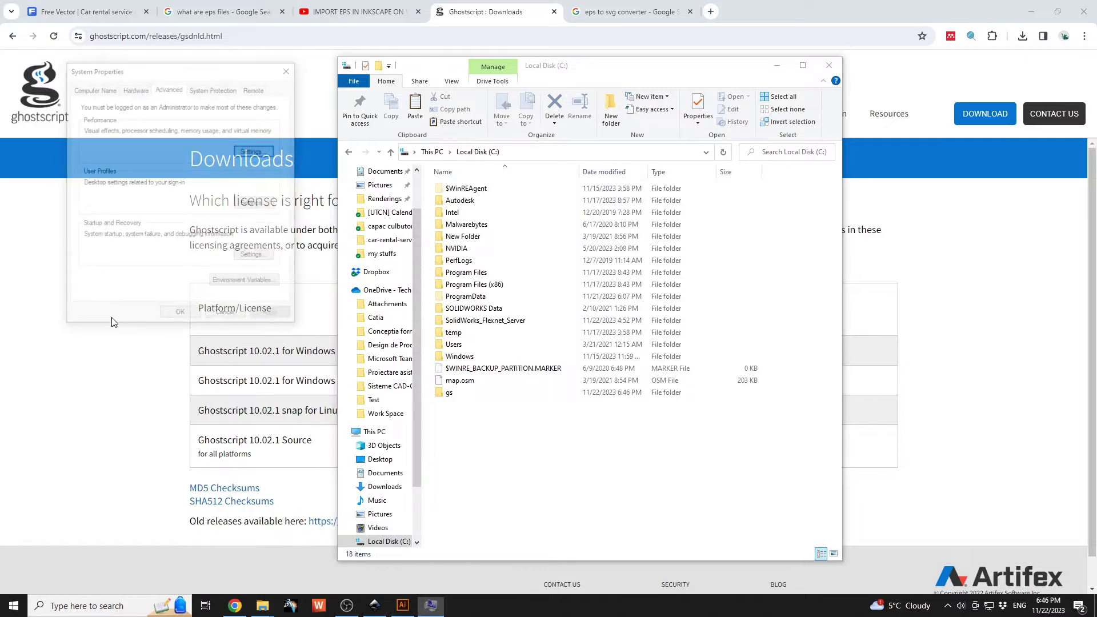
{"action": "left_click_drag", "start_coordinate": [169, 74], "coordinate": [910, 285]}
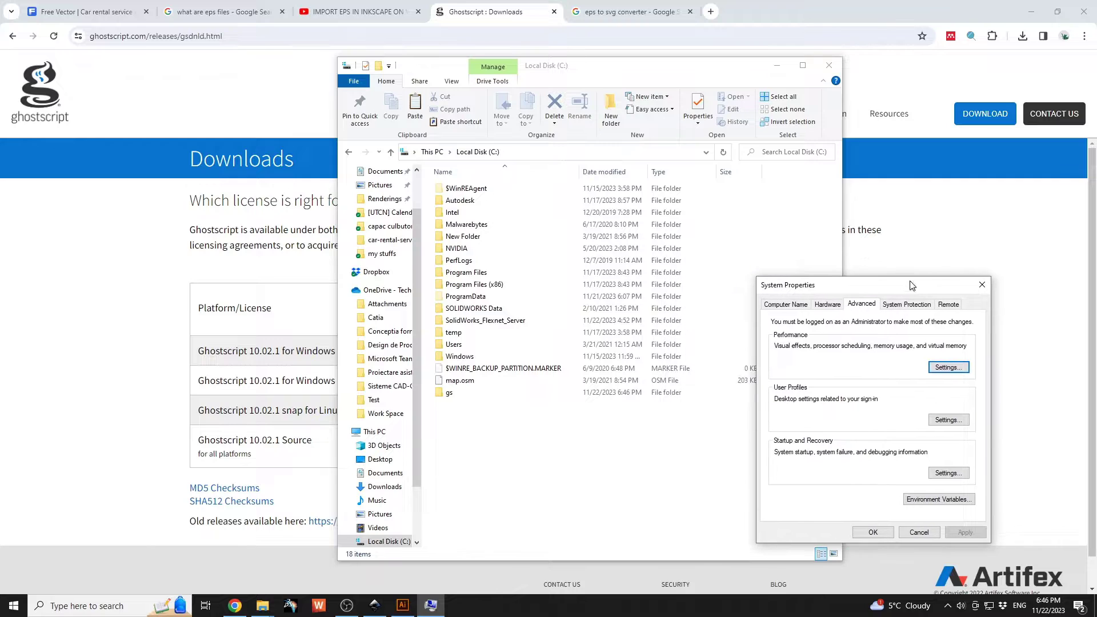
{"action": "left_click", "coordinate": [930, 501]}
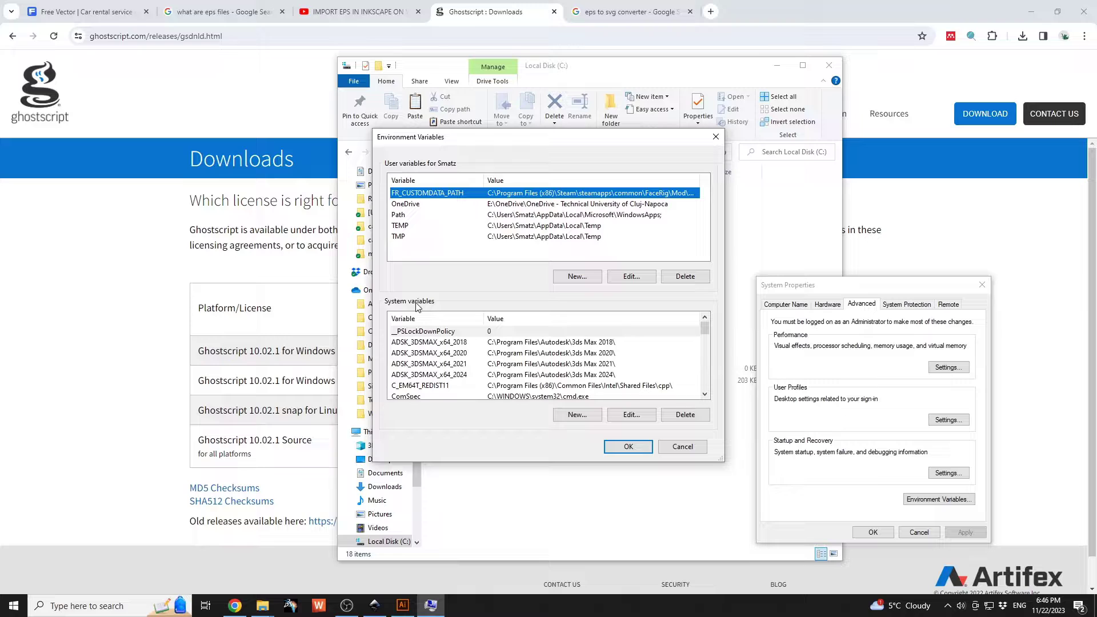
Step: Append '; C:\gs' to the NVIDIA PhysX Common entry of the system Path variable
{"action": "left_click", "coordinate": [423, 343]}
{"action": "key", "text": "p"}
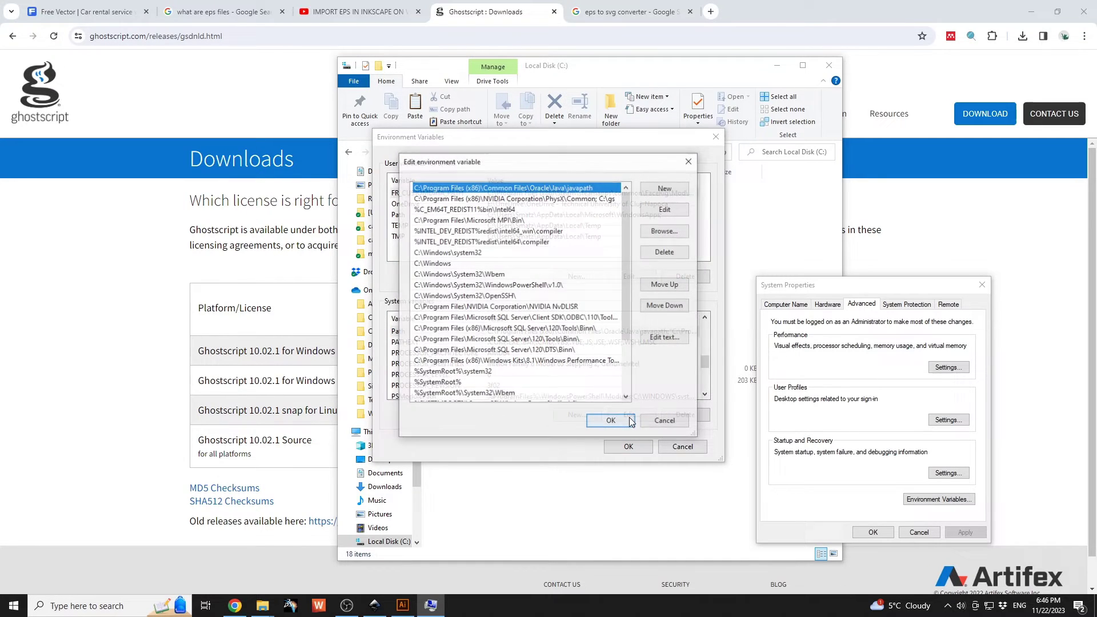
{"action": "left_click", "coordinate": [545, 199]}
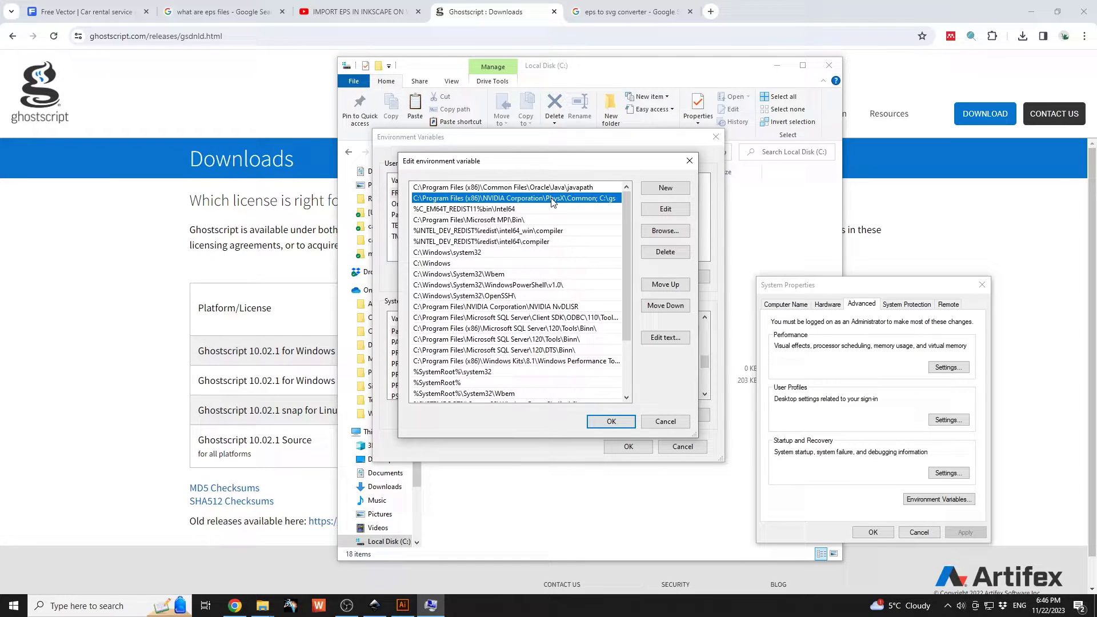
{"action": "left_click", "coordinate": [666, 210]}
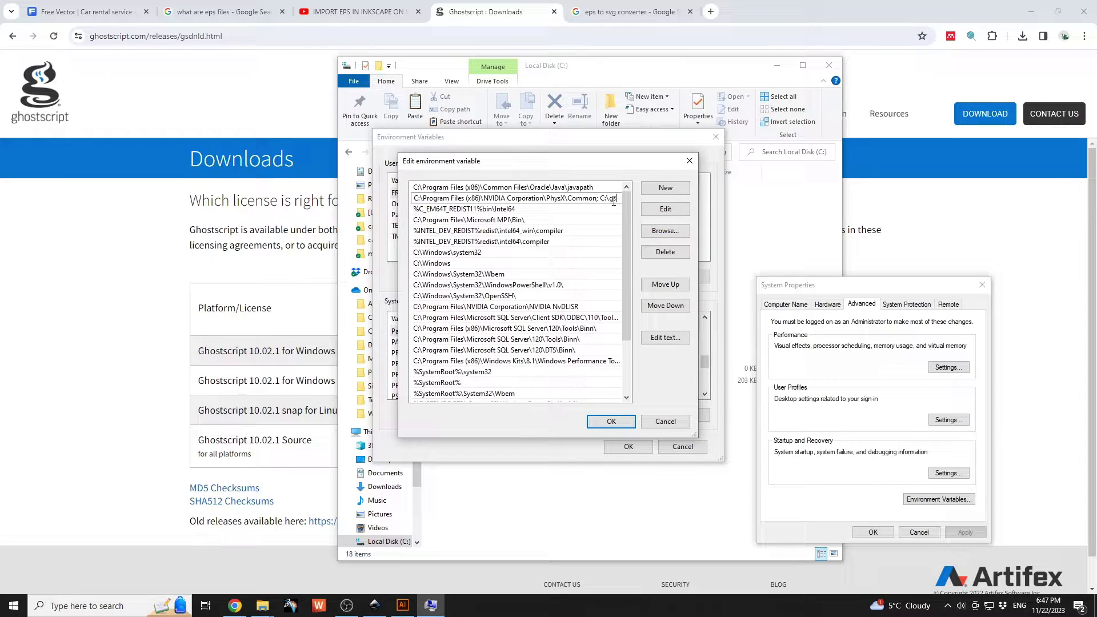
{"action": "double_click", "coordinate": [614, 200]}
{"action": "type", "text": "C"}
{"action": "left_click_drag", "start_coordinate": [597, 198], "coordinate": [621, 198]}
Step: Save the edited Path entries and locate the gs system variable
{"action": "left_click", "coordinate": [607, 421]}
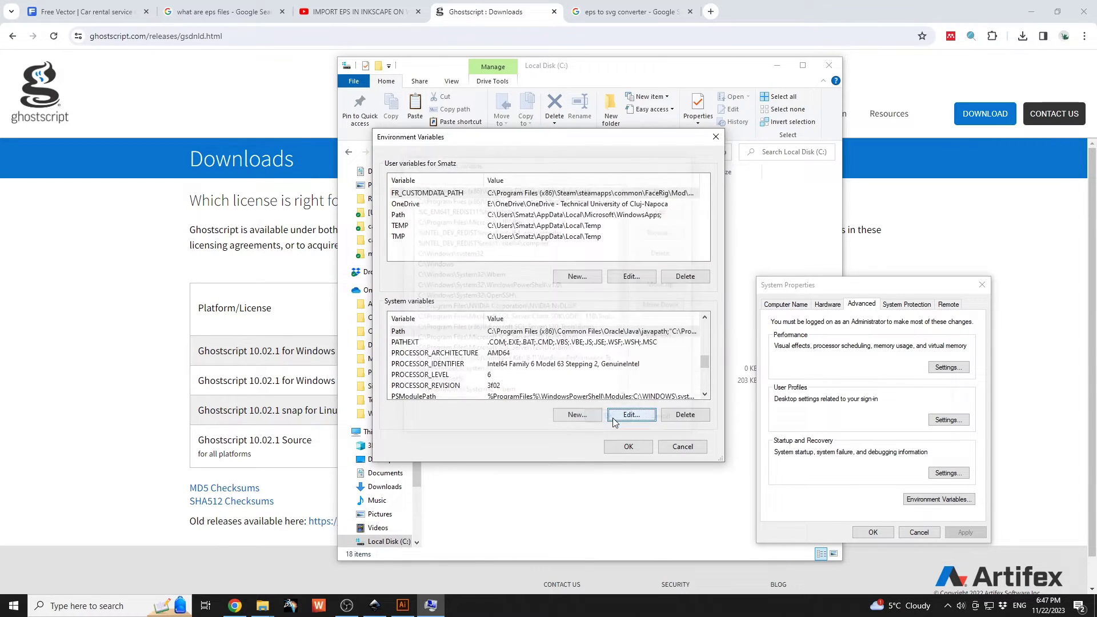
{"action": "left_click", "coordinate": [416, 356]}
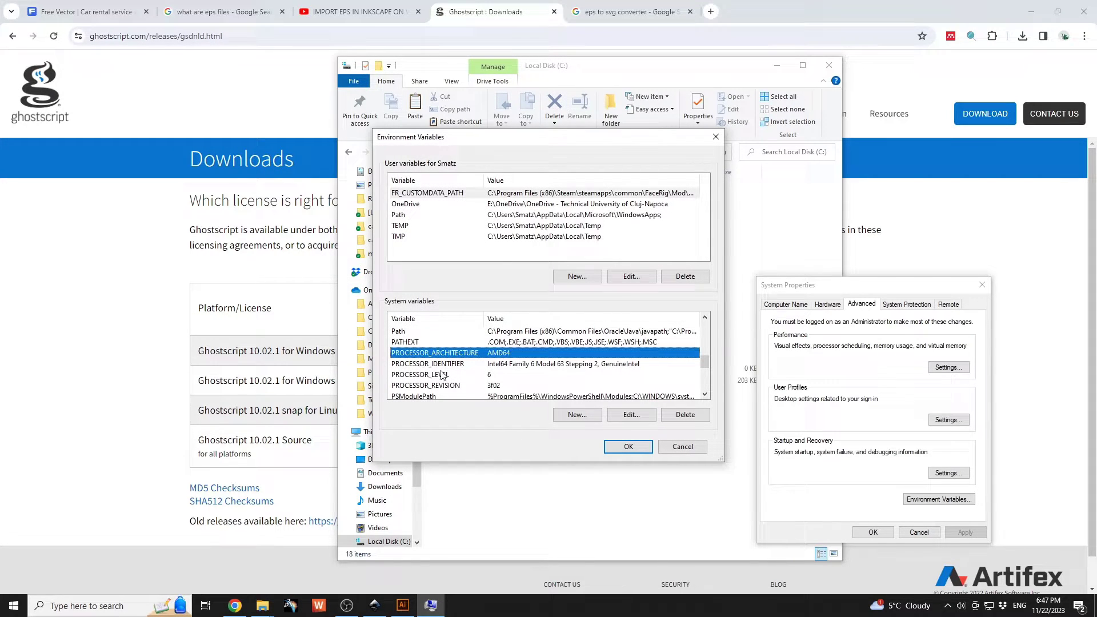
{"action": "key", "text": "g"}
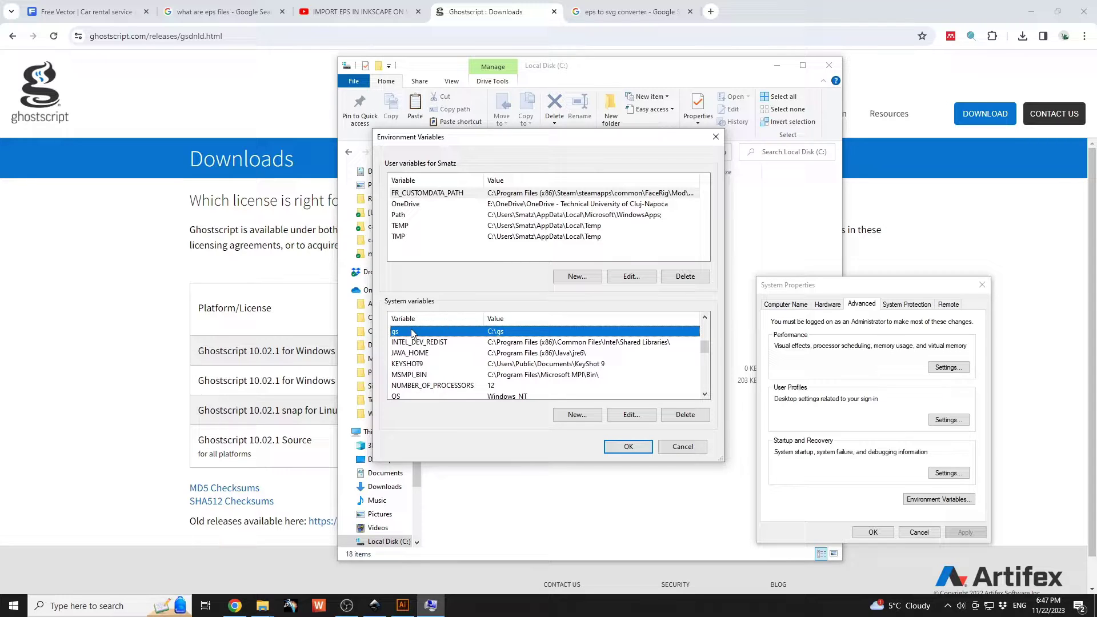
Step: Start a new system variable with value C:\gs, then discard it and close Environment Variables
{"action": "left_click", "coordinate": [577, 415]}
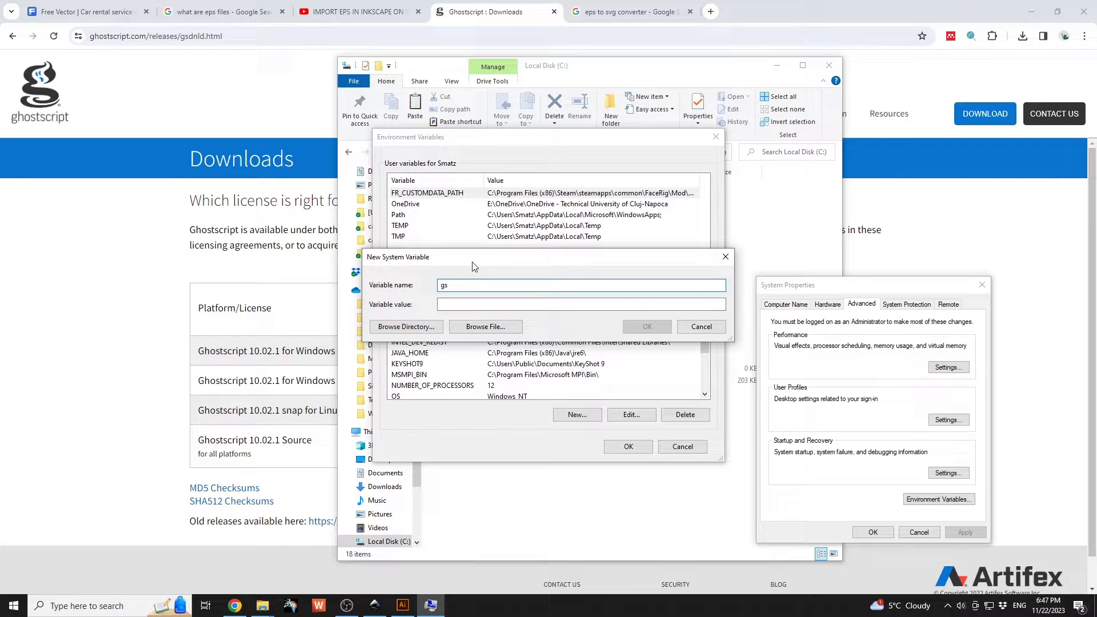
{"action": "left_click", "coordinate": [457, 304]}
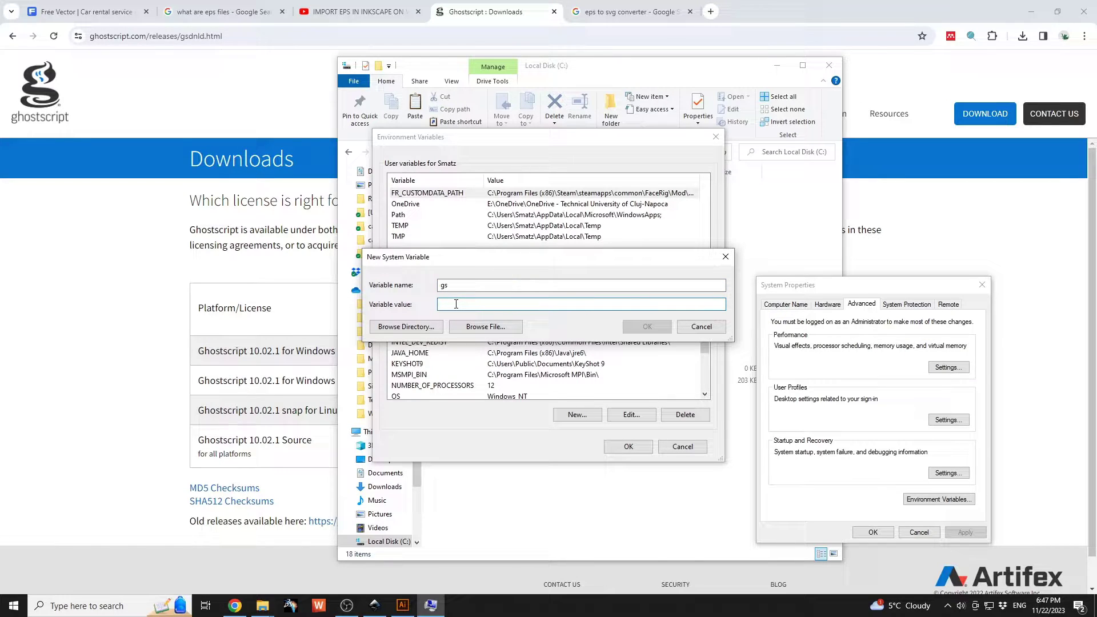
{"action": "left_click_drag", "start_coordinate": [485, 258], "coordinate": [511, 201]}
{"action": "type", "text": "C:\\gs"}
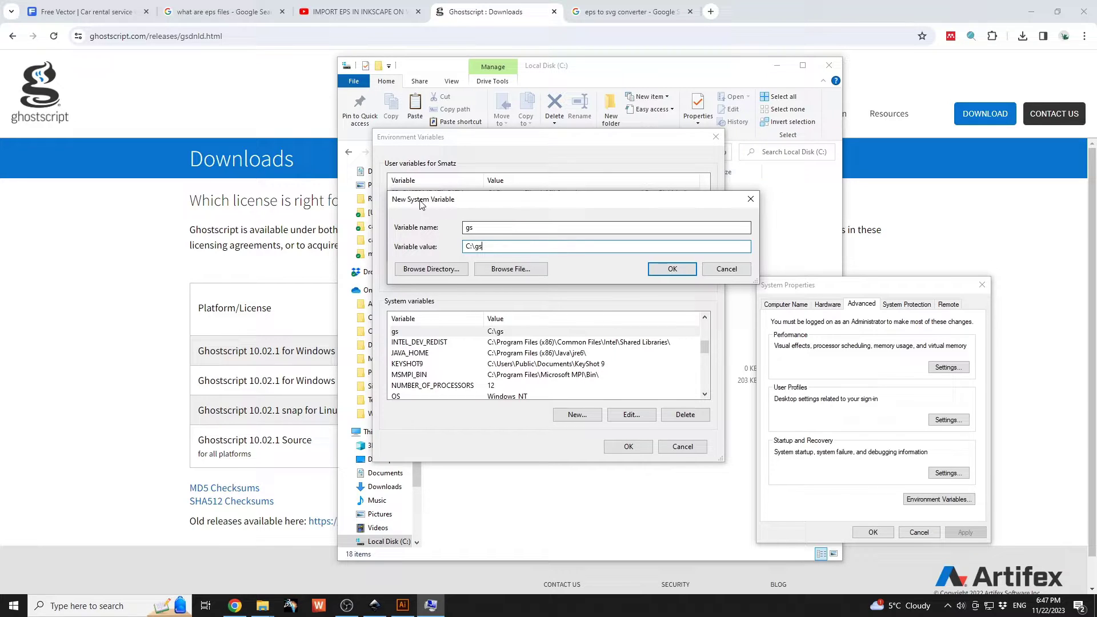
{"action": "left_click", "coordinate": [734, 270]}
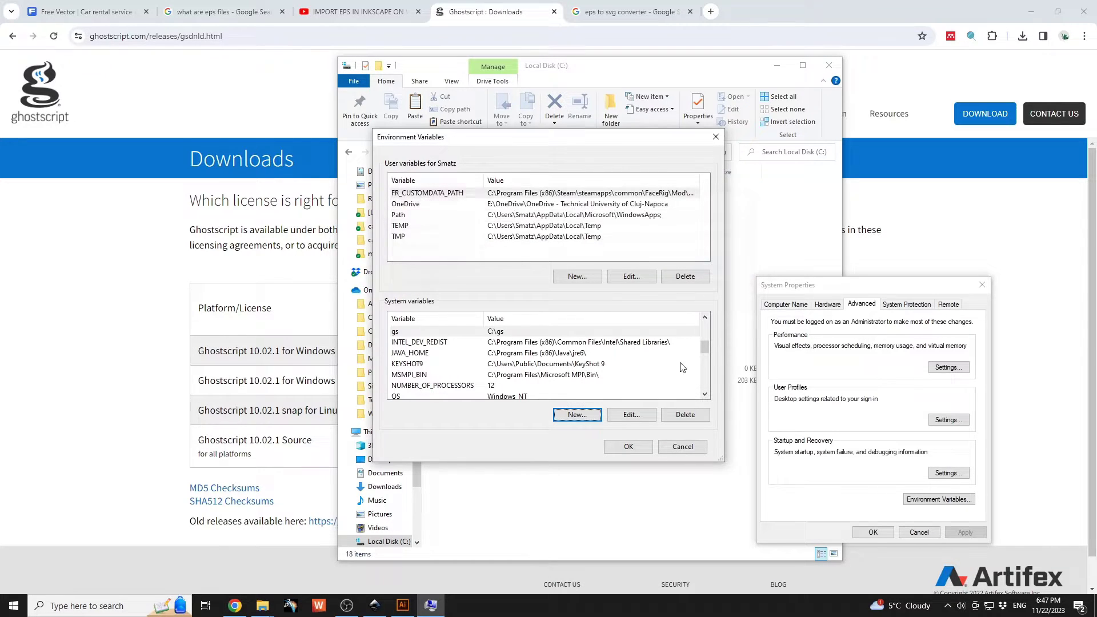
{"action": "left_click", "coordinate": [681, 446]}
Step: Close System Properties and bring the car-rental template folder back to the front
{"action": "left_click", "coordinate": [918, 531]}
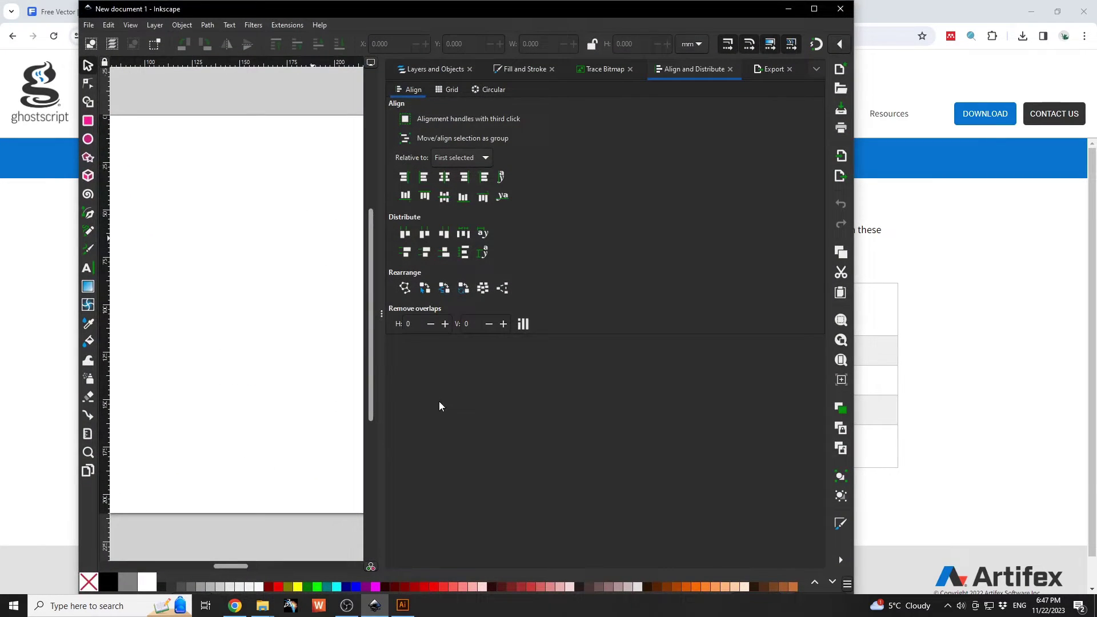
{"action": "left_click", "coordinate": [262, 606]}
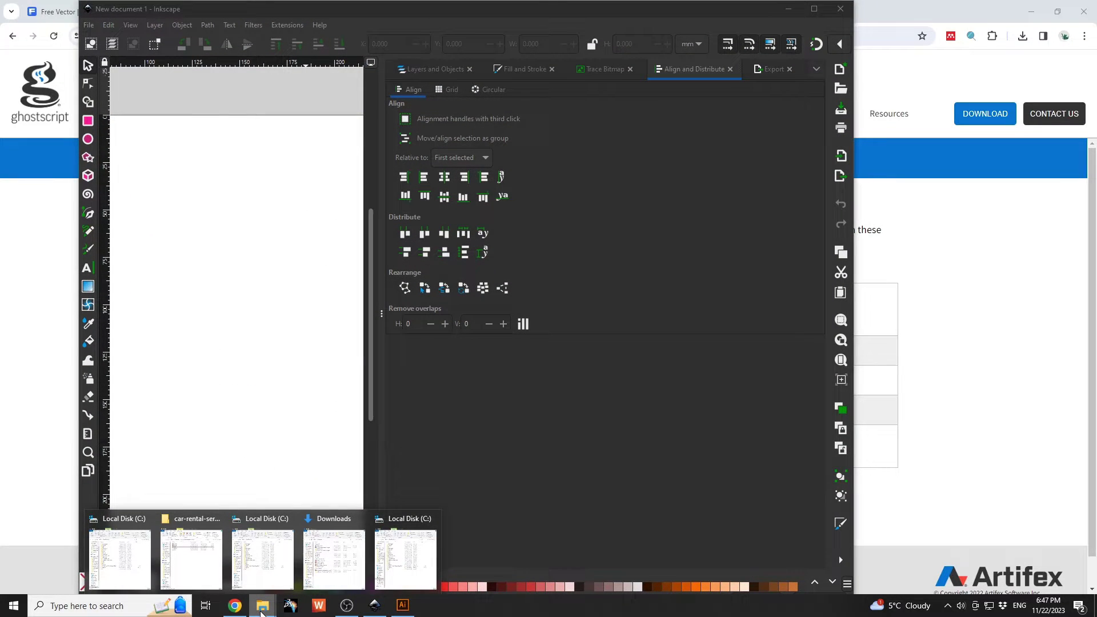
{"action": "left_click", "coordinate": [199, 579]}
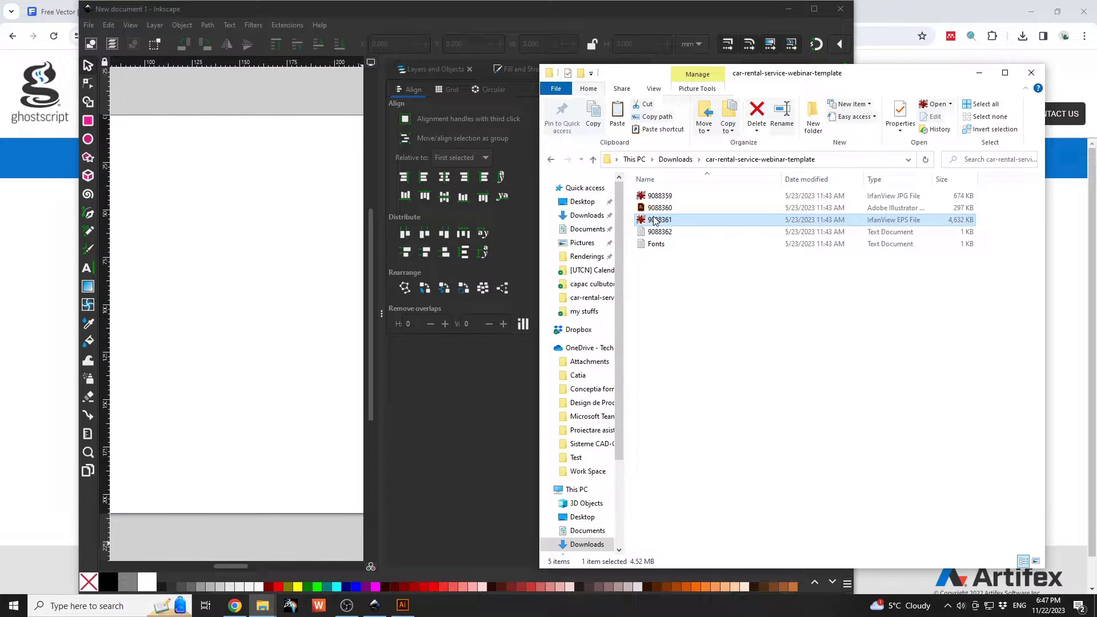
Step: Retry loading 9088361.eps in Inkscape, dismiss the load failure, and quit Inkscape
{"action": "left_click_drag", "start_coordinate": [664, 225], "coordinate": [247, 264]}
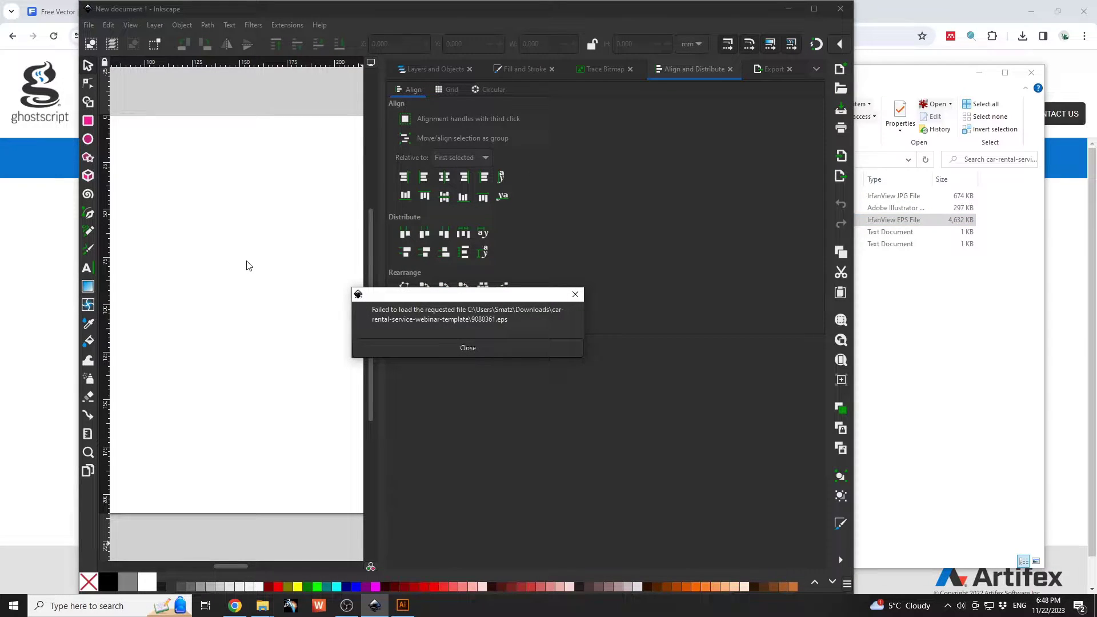
{"action": "left_click", "coordinate": [454, 345]}
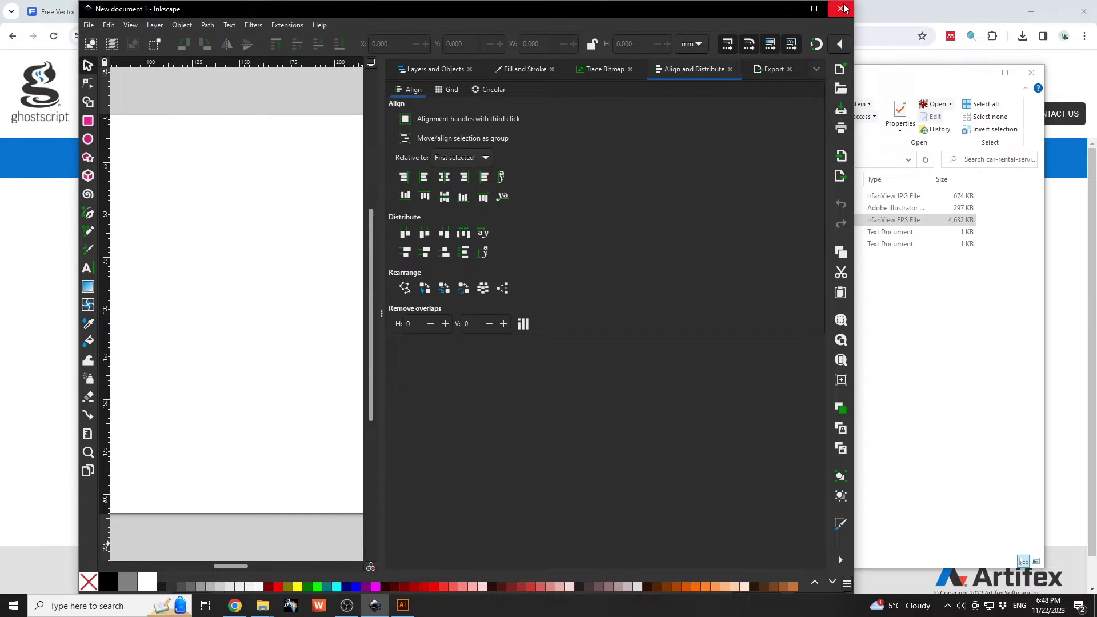
{"action": "left_click", "coordinate": [838, 17]}
{"action": "left_click", "coordinate": [14, 606]}
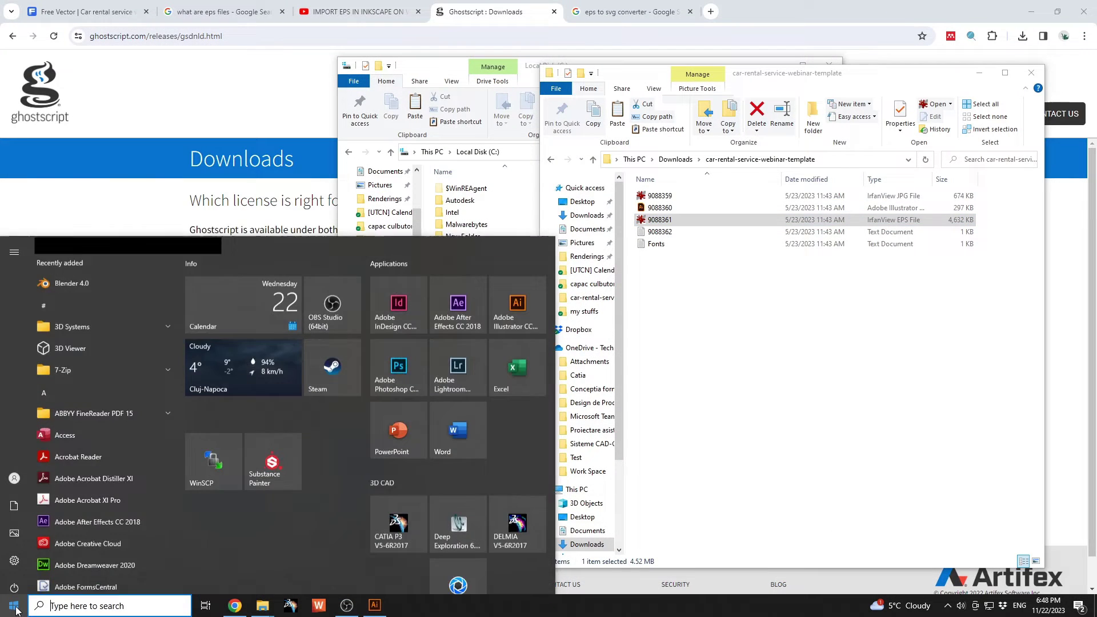
Step: Launch Inkscape, create a new print-page document, and drag 9088361.eps onto its canvas
{"action": "type", "text": "ink"}
{"action": "left_click", "coordinate": [96, 325]}
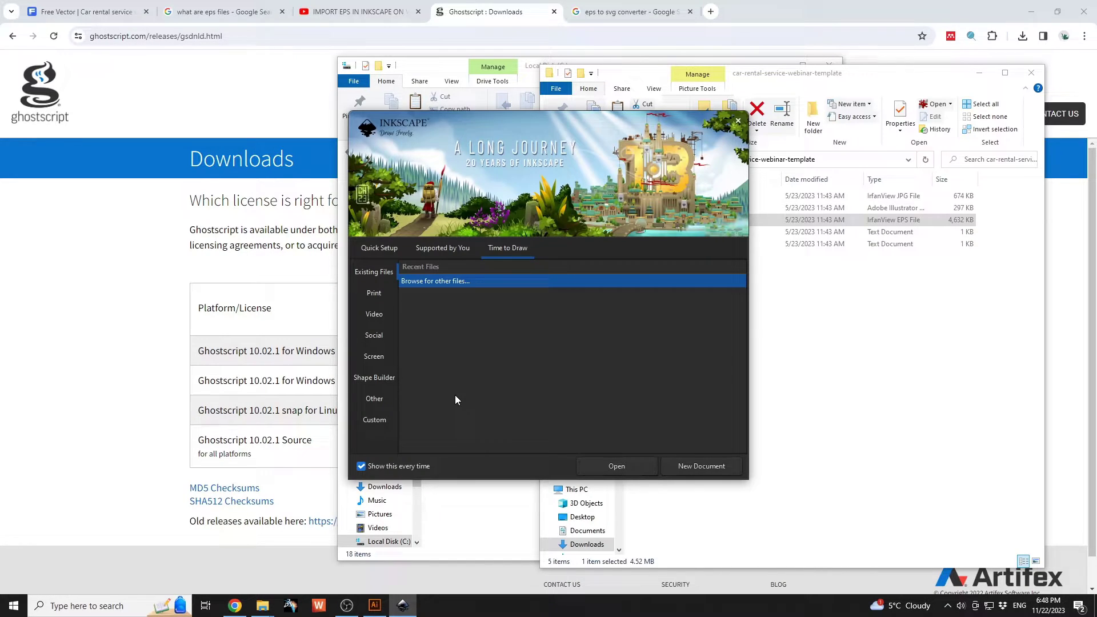
{"action": "left_click", "coordinate": [377, 293]}
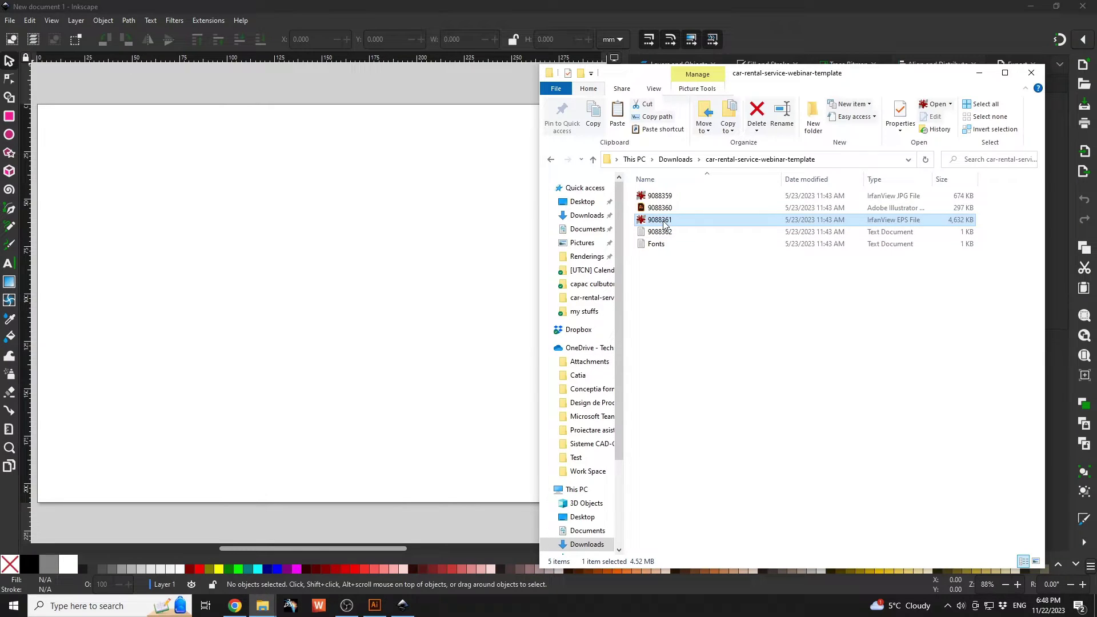
{"action": "left_click_drag", "start_coordinate": [664, 225], "coordinate": [377, 290]}
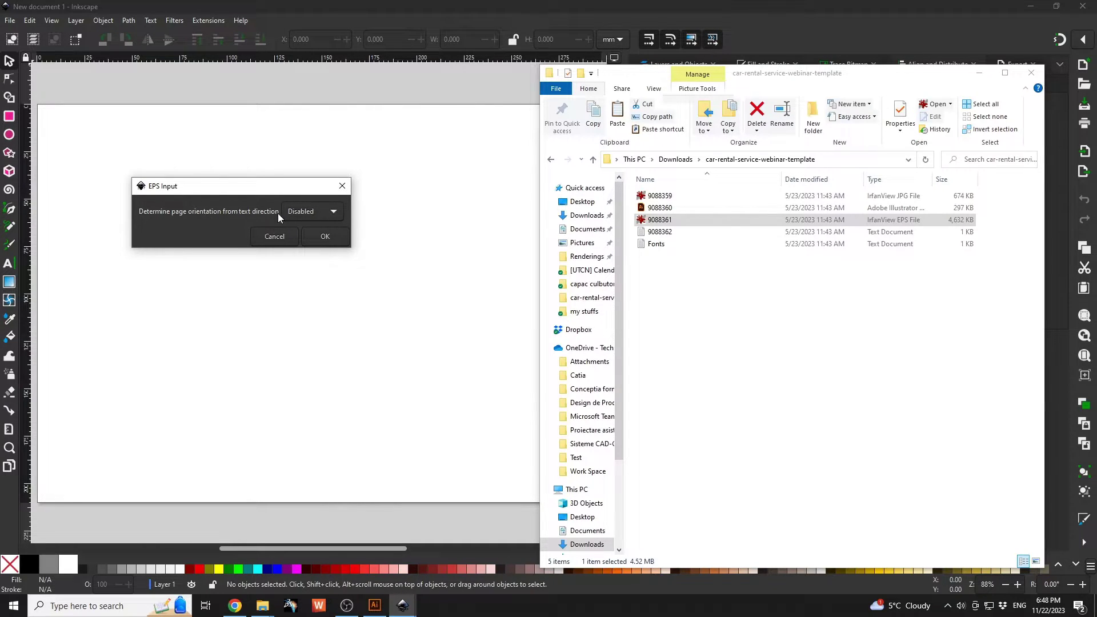
Step: Import the EPS with page orientation detection Disabled, accepting the default PDF import settings
{"action": "left_click", "coordinate": [325, 214]}
{"action": "left_click", "coordinate": [310, 213]}
{"action": "left_click", "coordinate": [324, 237]}
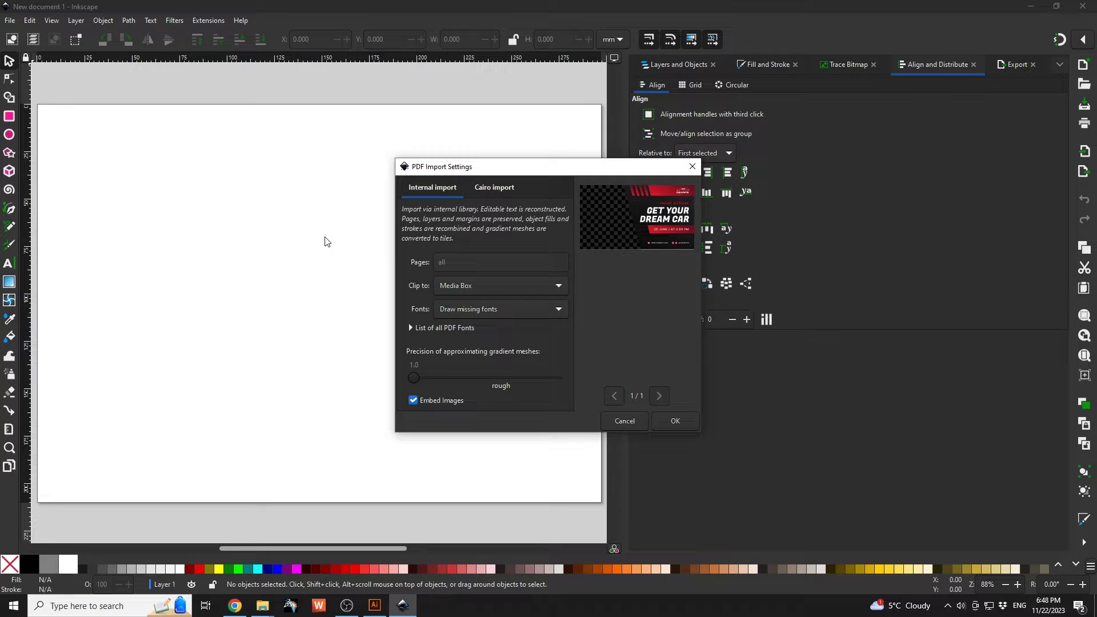
{"action": "left_click_drag", "start_coordinate": [479, 170], "coordinate": [322, 160]}
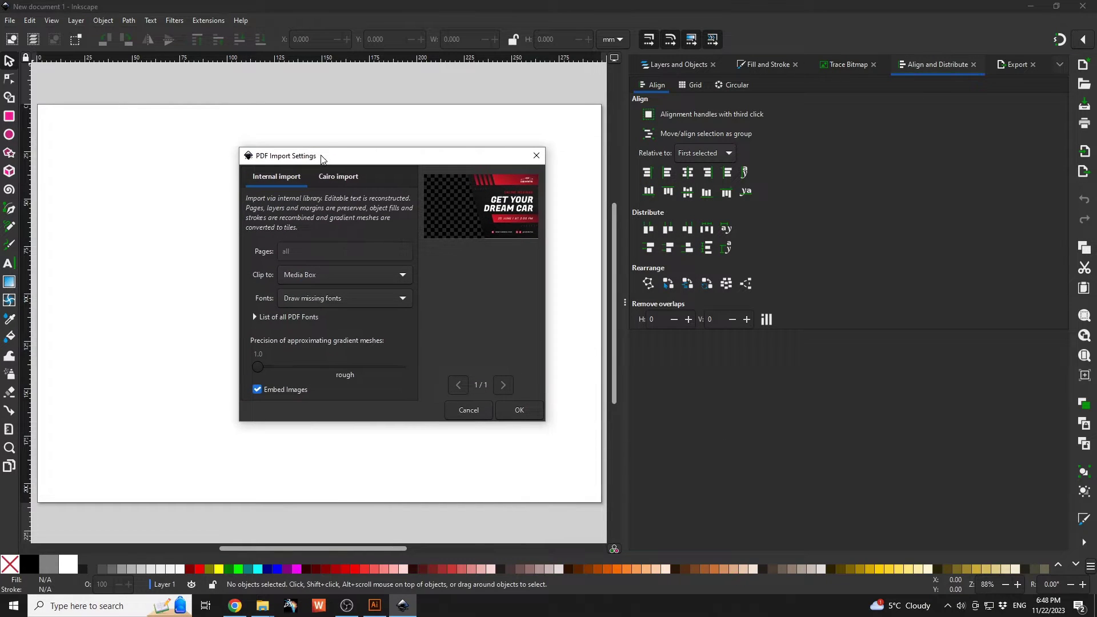
{"action": "left_click", "coordinate": [265, 318]}
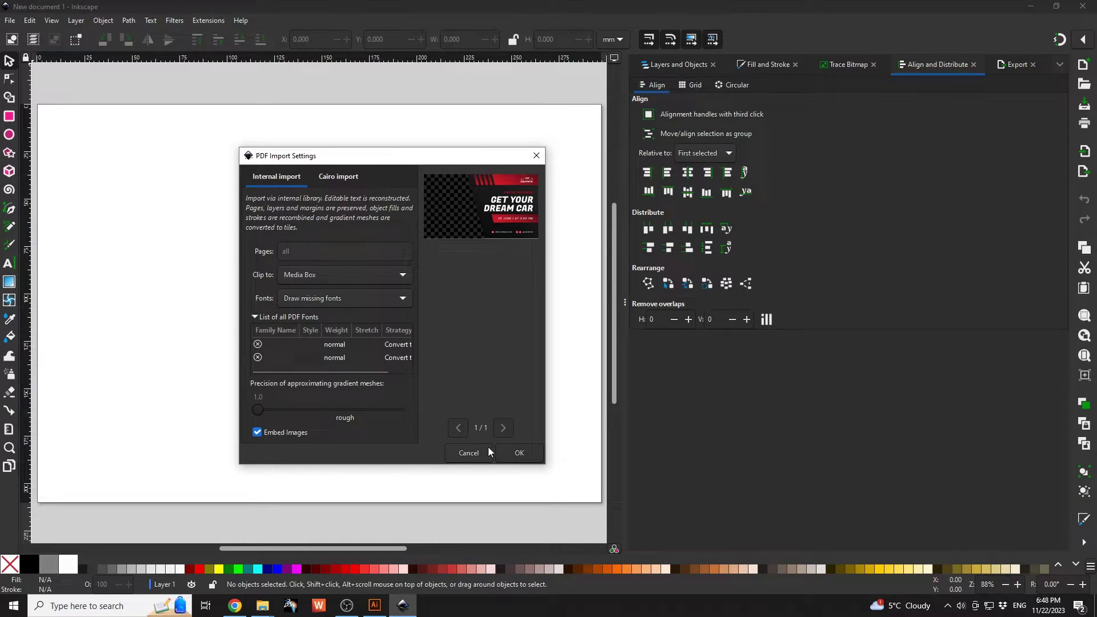
{"action": "left_click", "coordinate": [517, 451]}
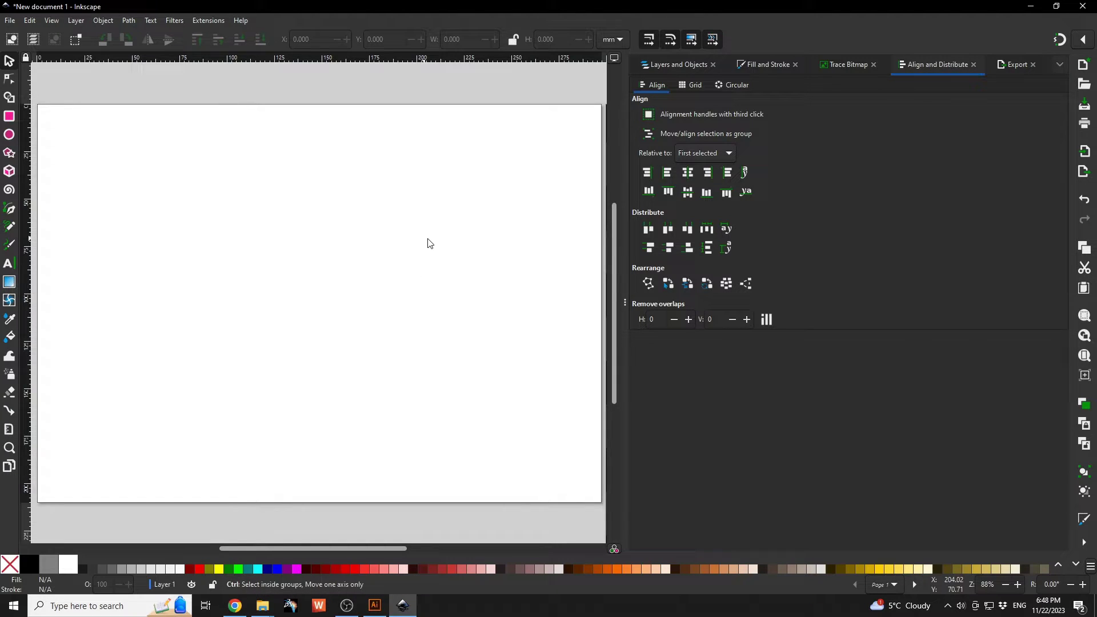
Step: Ungroup the imported banner and delete its checkered background image
{"action": "scroll", "coordinate": [431, 253], "scroll_direction": "down", "scroll_amount": 1}
{"action": "scroll", "coordinate": [430, 251], "scroll_direction": "down", "scroll_amount": 2}
{"action": "scroll", "coordinate": [526, 220], "scroll_direction": "down", "scroll_amount": 1}
{"action": "left_click_drag", "start_coordinate": [526, 220], "coordinate": [215, 201]}
{"action": "left_click", "coordinate": [249, 269]}
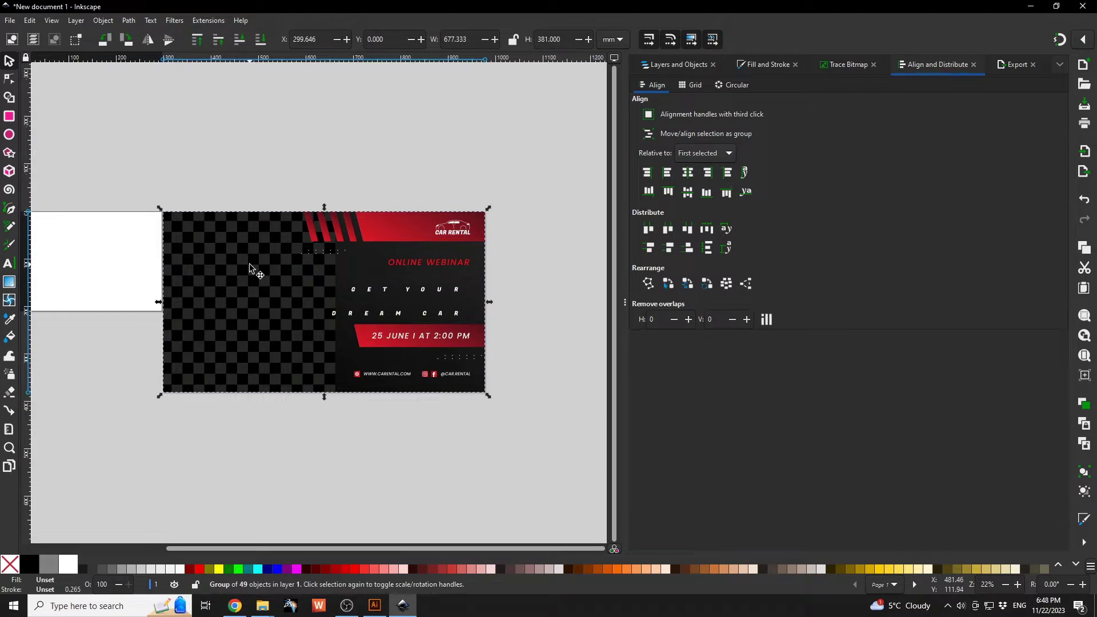
{"action": "right_click", "coordinate": [249, 268]}
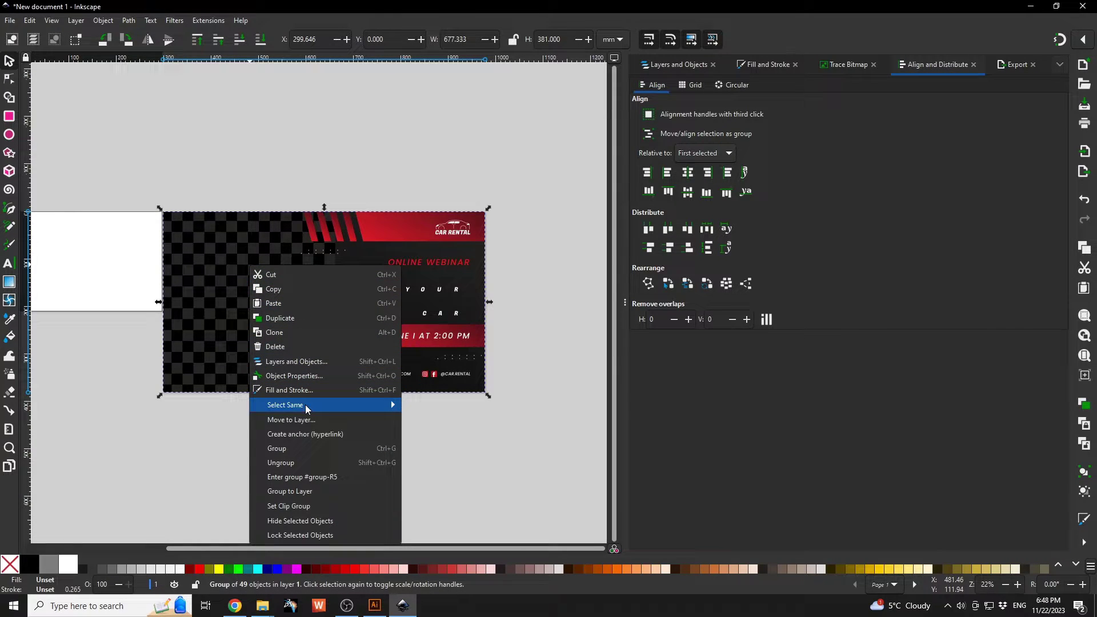
{"action": "left_click", "coordinate": [303, 463]}
{"action": "left_click", "coordinate": [282, 289]}
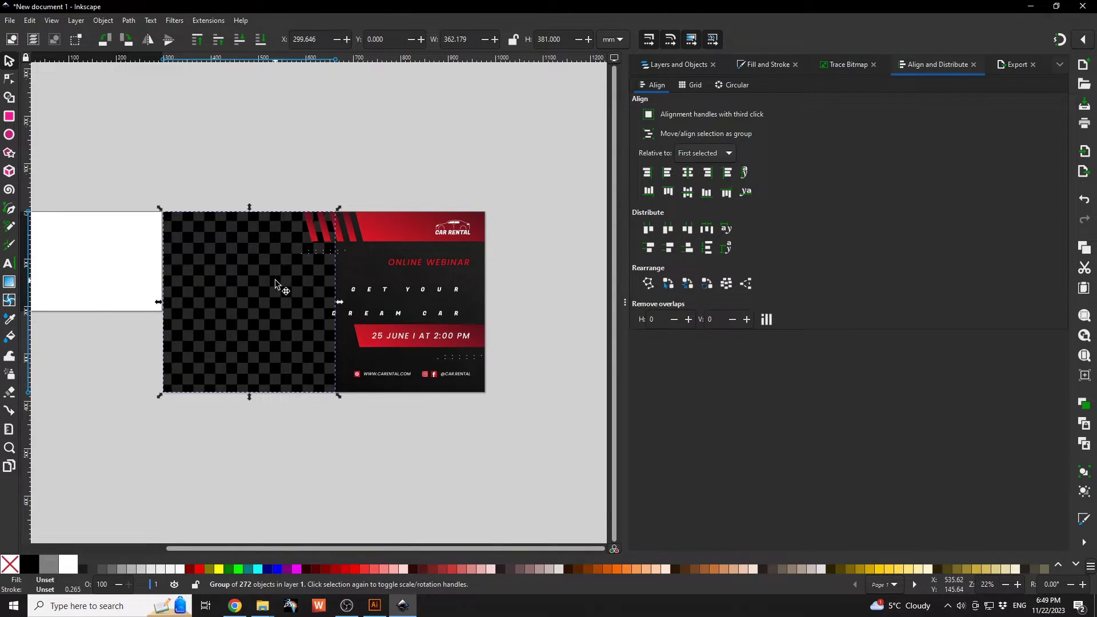
{"action": "left_click_drag", "start_coordinate": [240, 314], "coordinate": [164, 396]}
{"action": "key", "text": "Delete"}
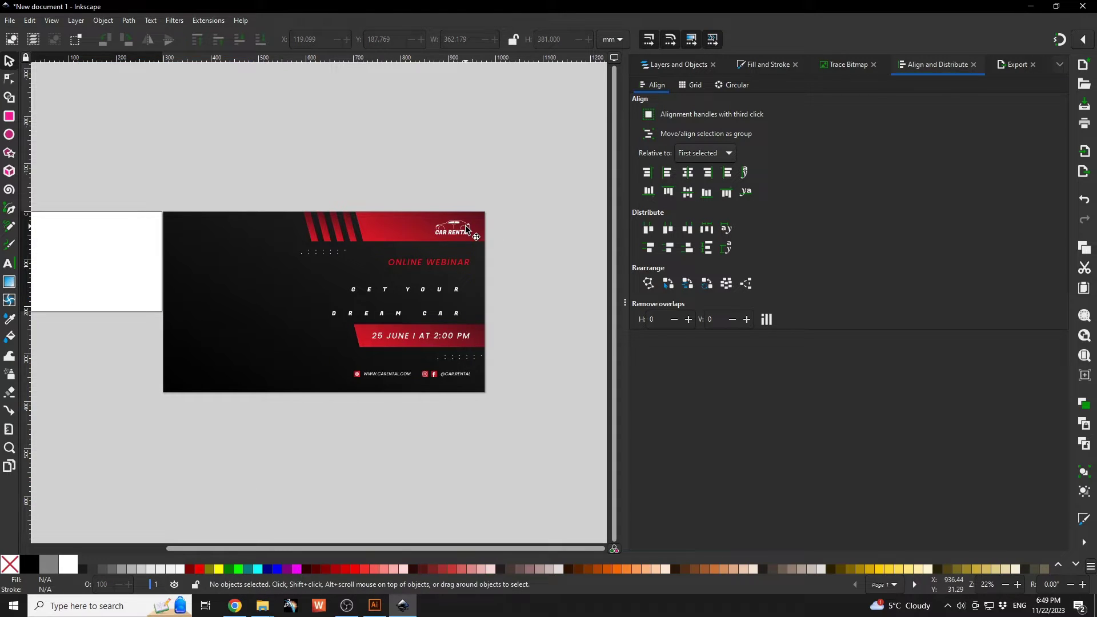
Step: Try moving the car logo's body paths, undoing each move
{"action": "left_click", "coordinate": [466, 229]}
{"action": "left_click", "coordinate": [465, 228], "text": "ctrl"}
{"action": "scroll", "coordinate": [457, 228], "scroll_direction": "up", "scroll_amount": 6}
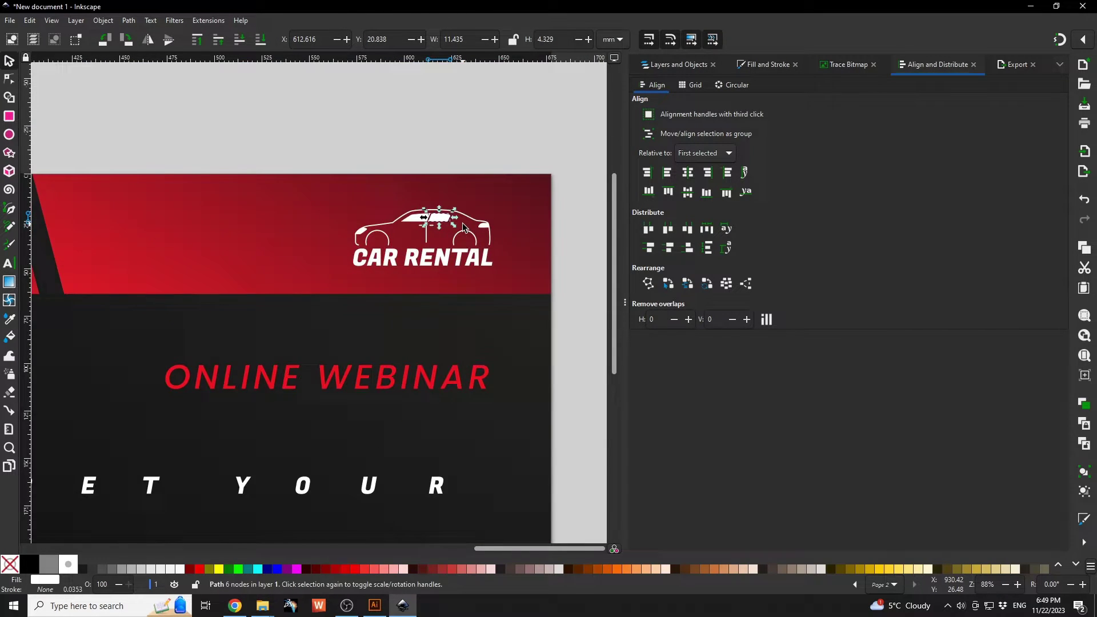
{"action": "left_click", "coordinate": [342, 220]}
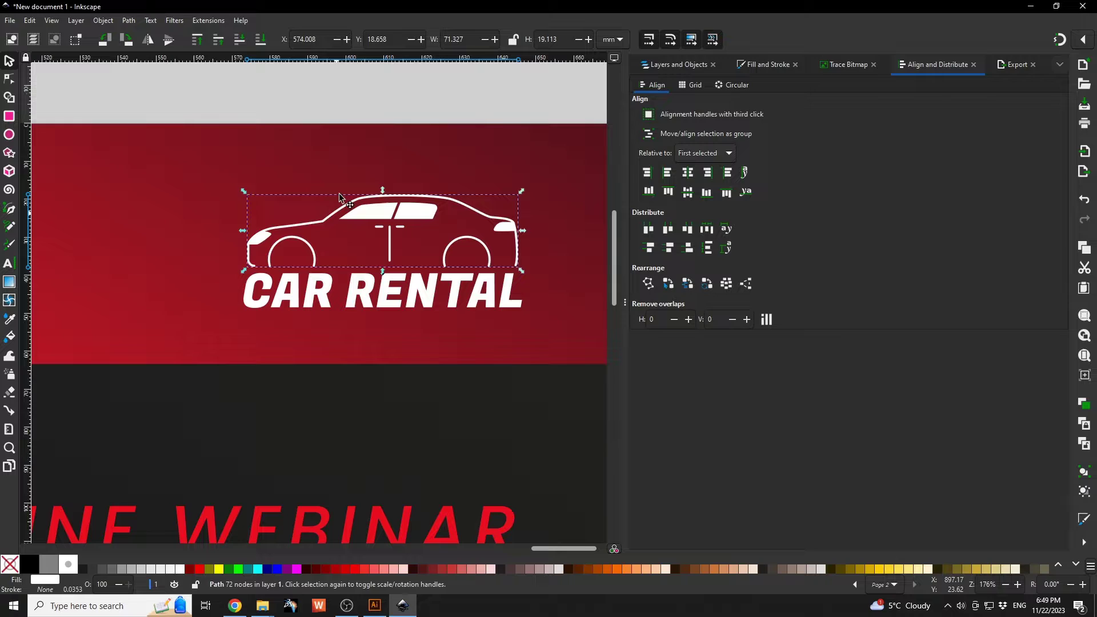
{"action": "left_click_drag", "start_coordinate": [366, 268], "coordinate": [318, 137]}
{"action": "key", "text": "ctrl+z"}
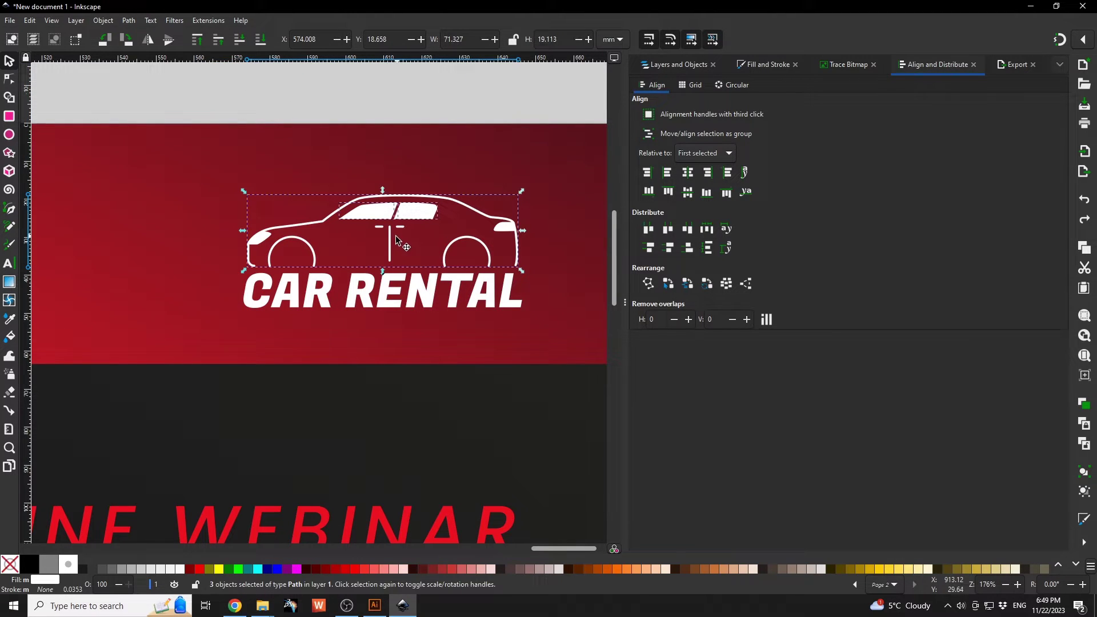
{"action": "left_click_drag", "start_coordinate": [388, 243], "coordinate": [395, 219]}
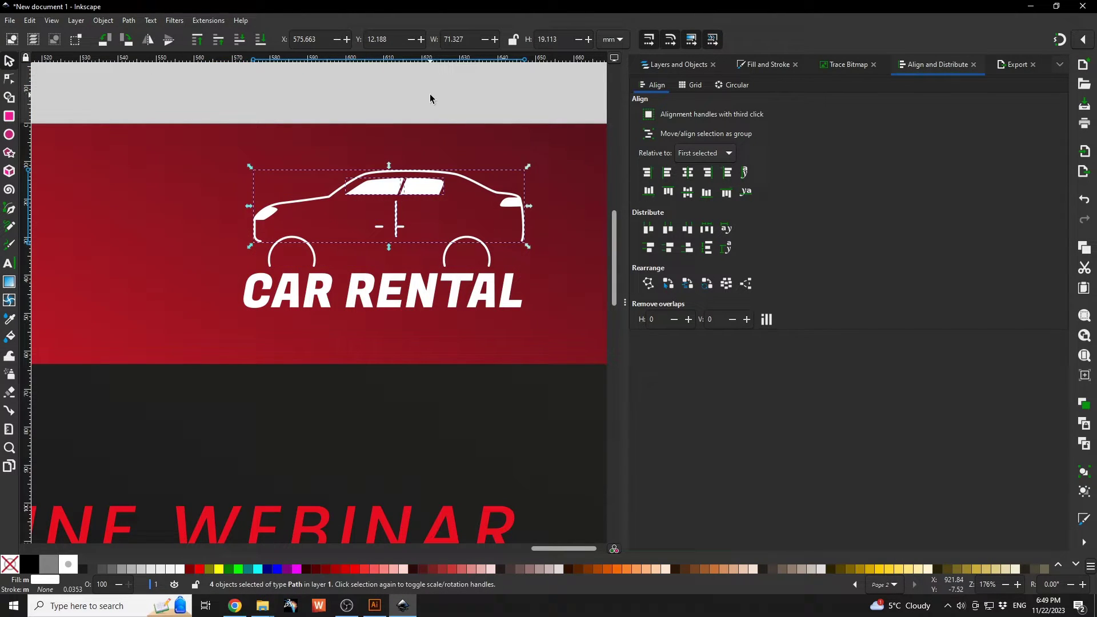
{"action": "key", "text": "ctrl+z"}
Step: Shift the 25 JUNE text group down and to the left on the banner
{"action": "scroll", "coordinate": [415, 239], "scroll_direction": "down", "scroll_amount": 5}
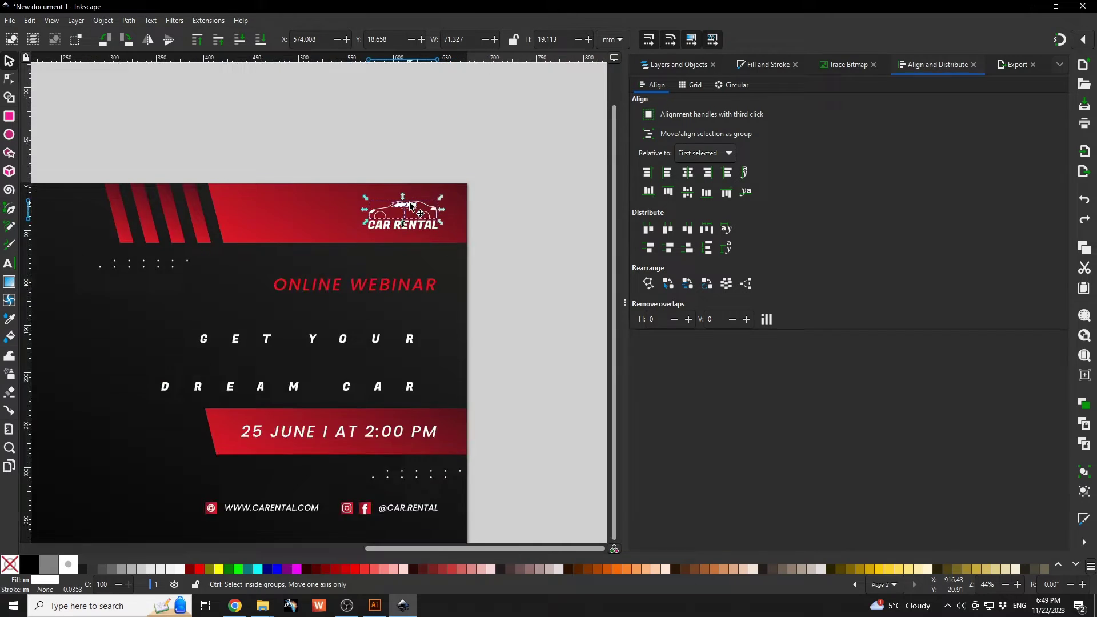
{"action": "scroll", "coordinate": [415, 239], "scroll_direction": "down", "scroll_amount": 1}
{"action": "key", "text": "Escape"}
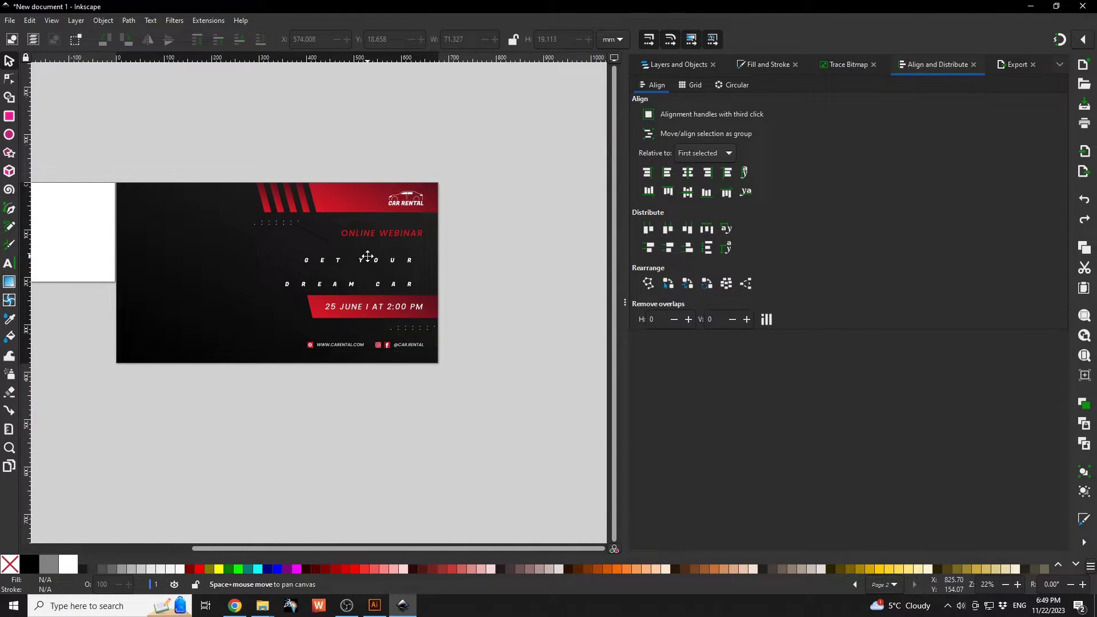
{"action": "left_click_drag", "start_coordinate": [367, 257], "coordinate": [501, 288]}
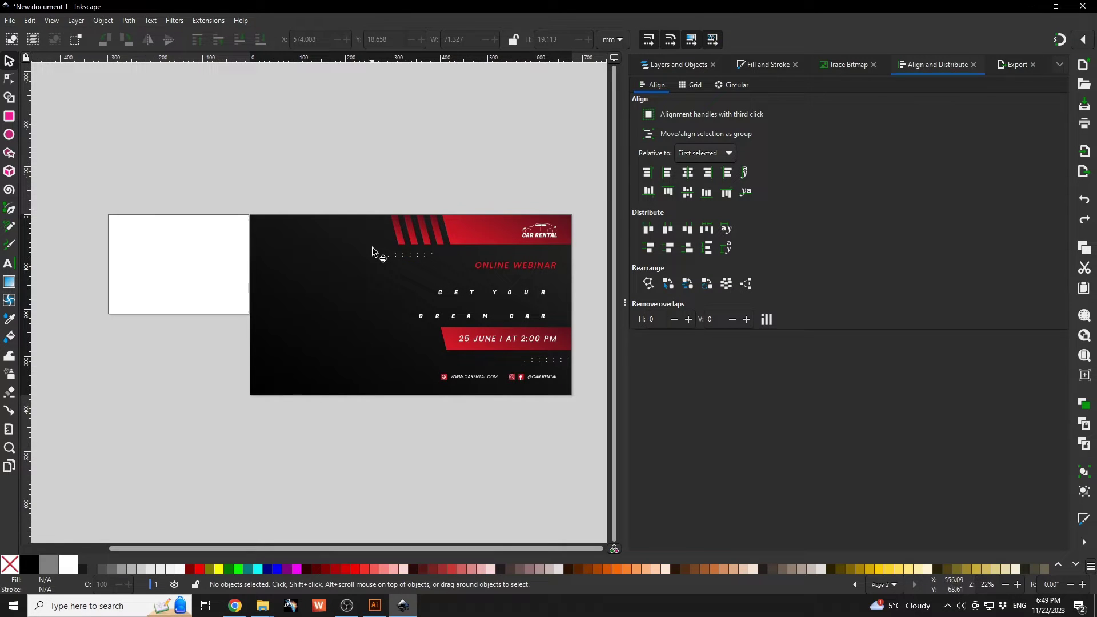
{"action": "left_click", "coordinate": [484, 343]}
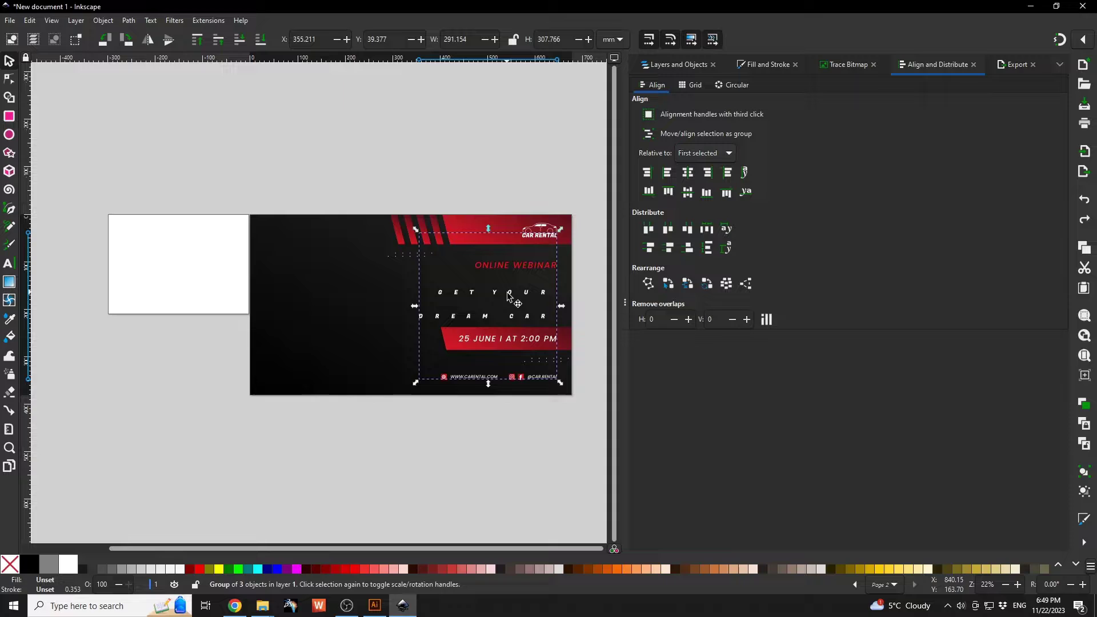
{"action": "left_click_drag", "start_coordinate": [511, 303], "coordinate": [470, 313]}
{"action": "left_click", "coordinate": [343, 343]}
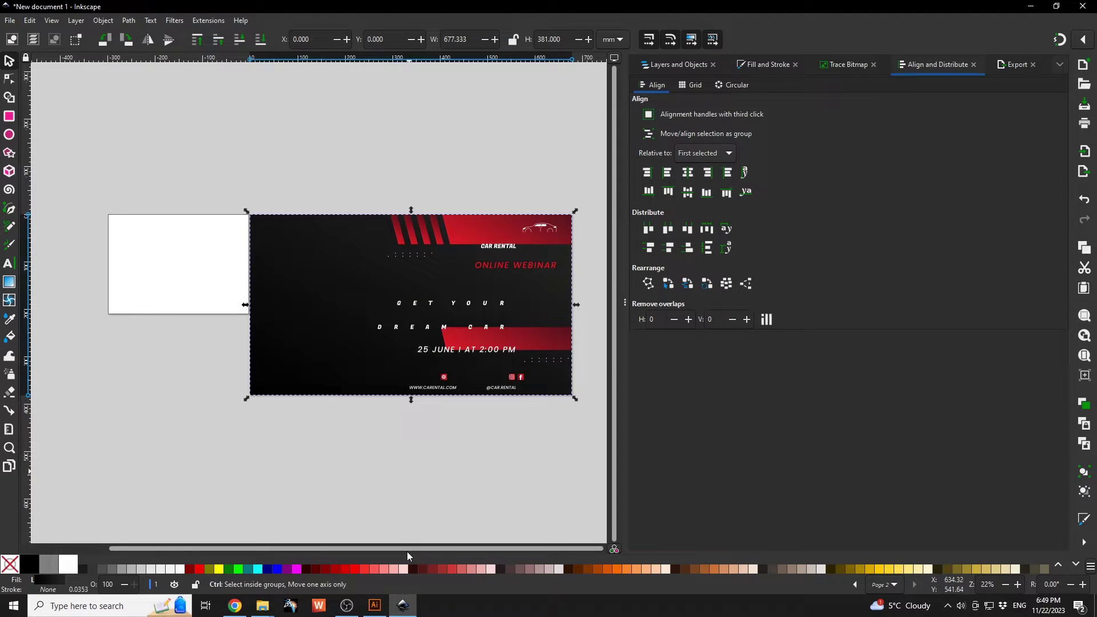
{"action": "left_click", "coordinate": [374, 607]}
Step: Open 9088361.eps in Illustrator from the template folder and close the Missing Fonts warning
{"action": "left_click", "coordinate": [262, 606]}
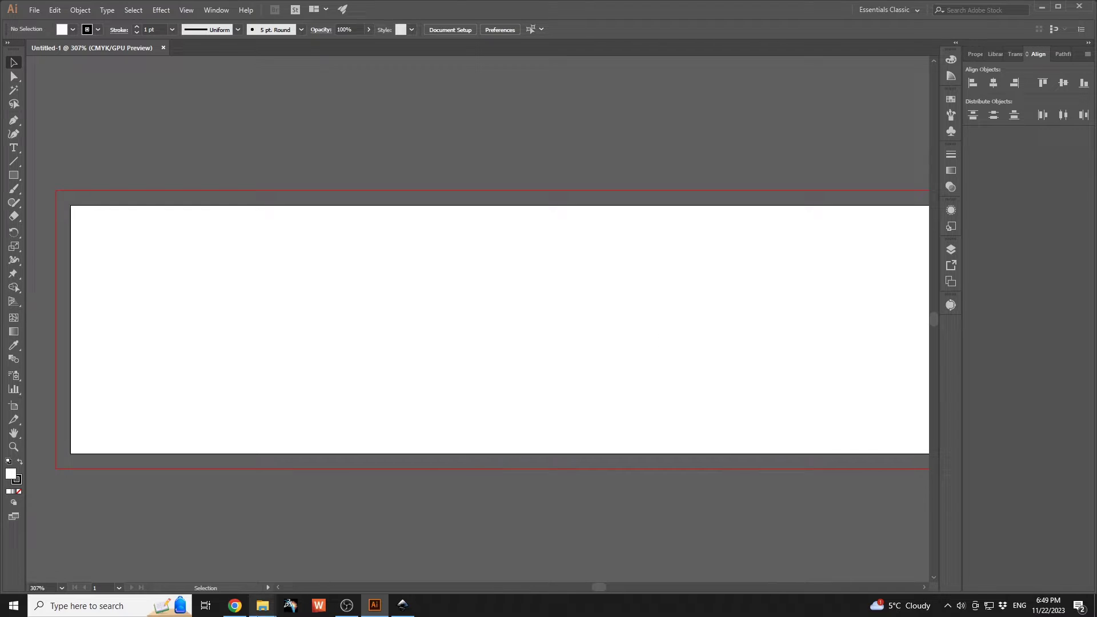
{"action": "left_click", "coordinate": [191, 557]}
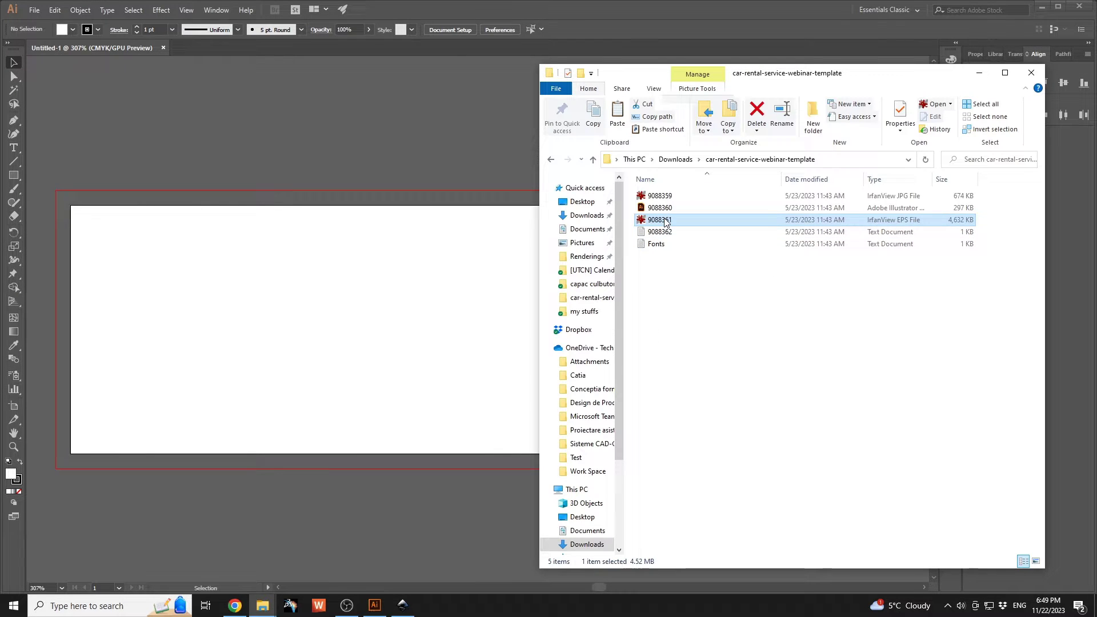
{"action": "left_click_drag", "start_coordinate": [663, 221], "coordinate": [380, 184]}
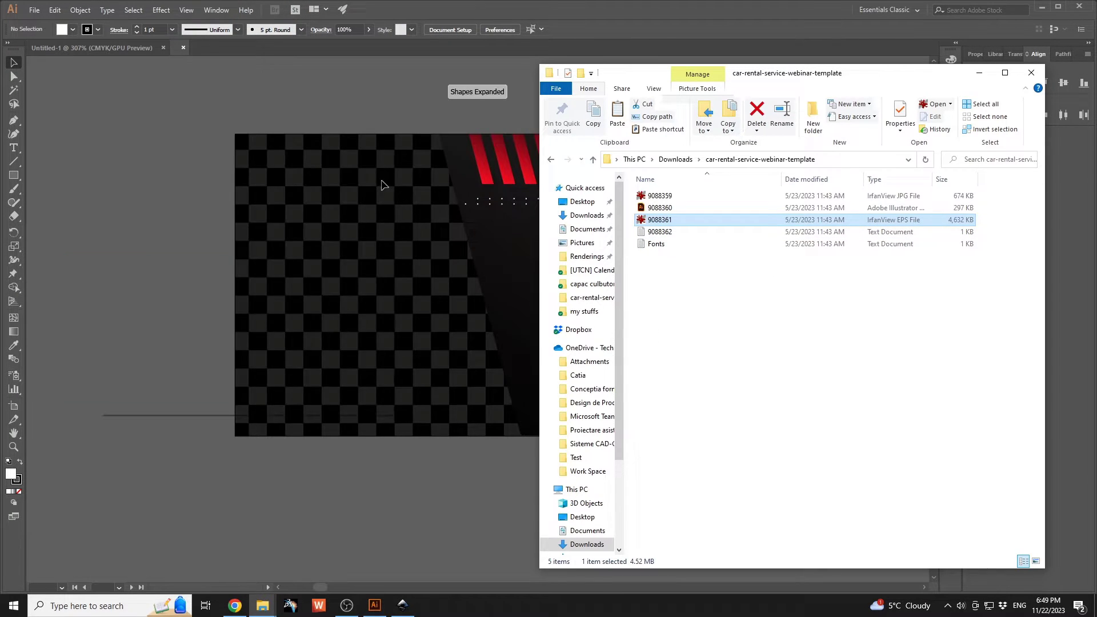
{"action": "left_click", "coordinate": [280, 153]}
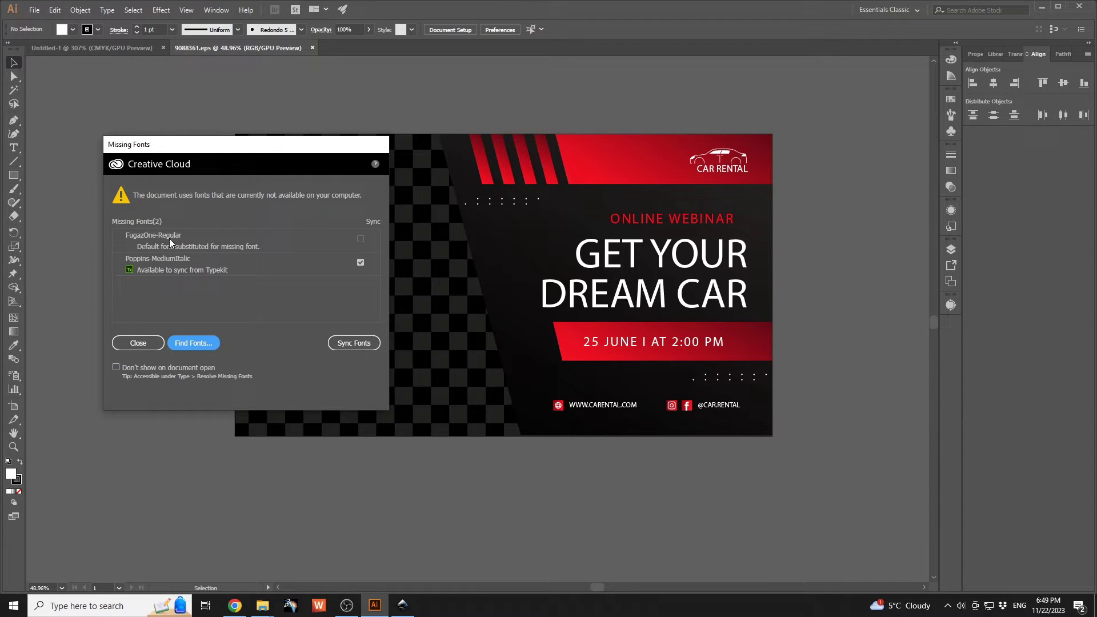
{"action": "left_click", "coordinate": [143, 342]}
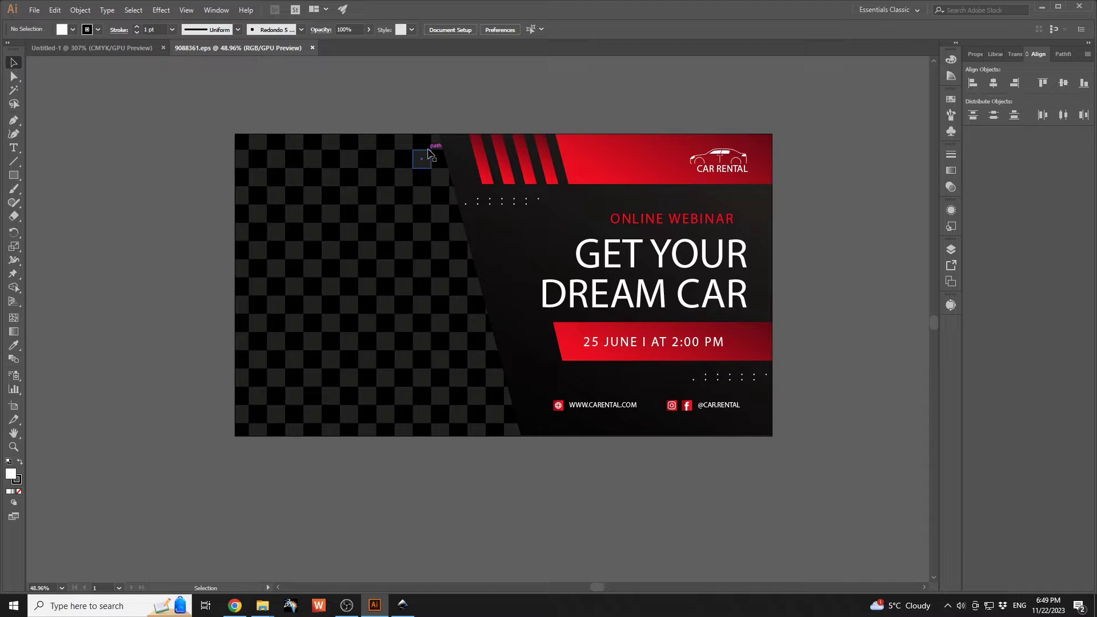
Step: Release the clipping mask, remove the checkered background, and snap Illustrator beside Inkscape
{"action": "left_click", "coordinate": [441, 214]}
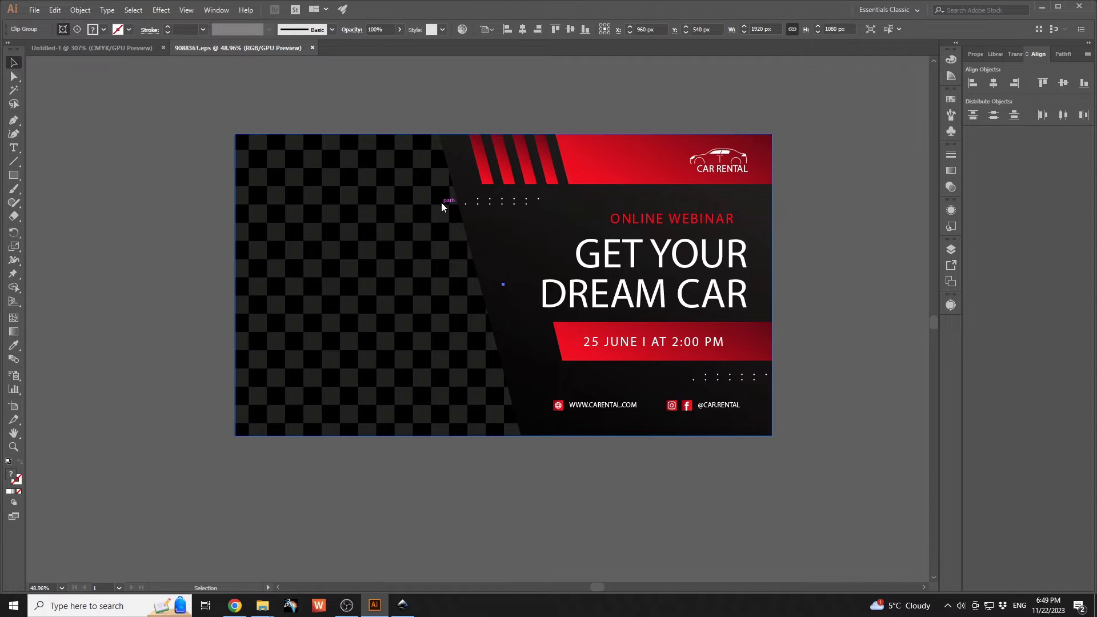
{"action": "right_click", "coordinate": [441, 202]}
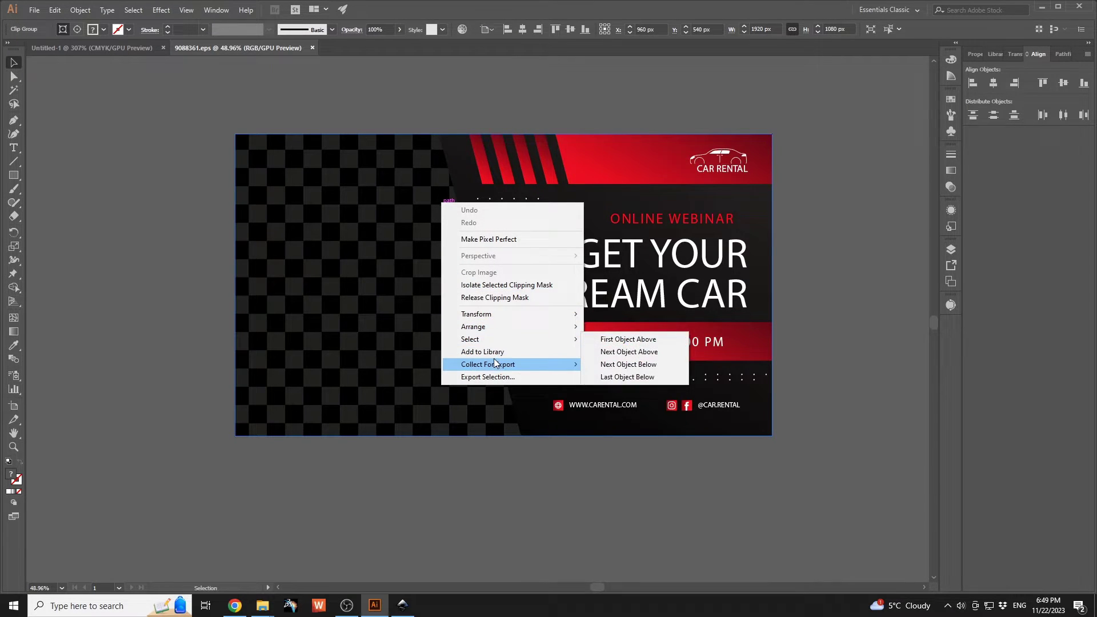
{"action": "left_click", "coordinate": [515, 299]}
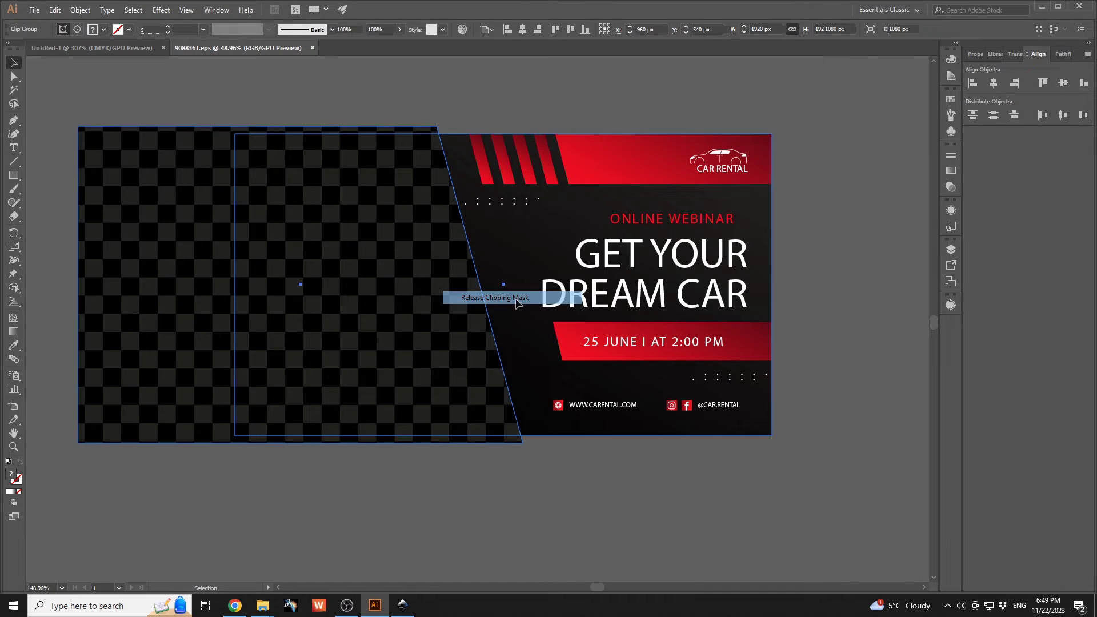
{"action": "left_click", "coordinate": [439, 523]}
{"action": "left_click_drag", "start_coordinate": [193, 247], "coordinate": [62, 437]}
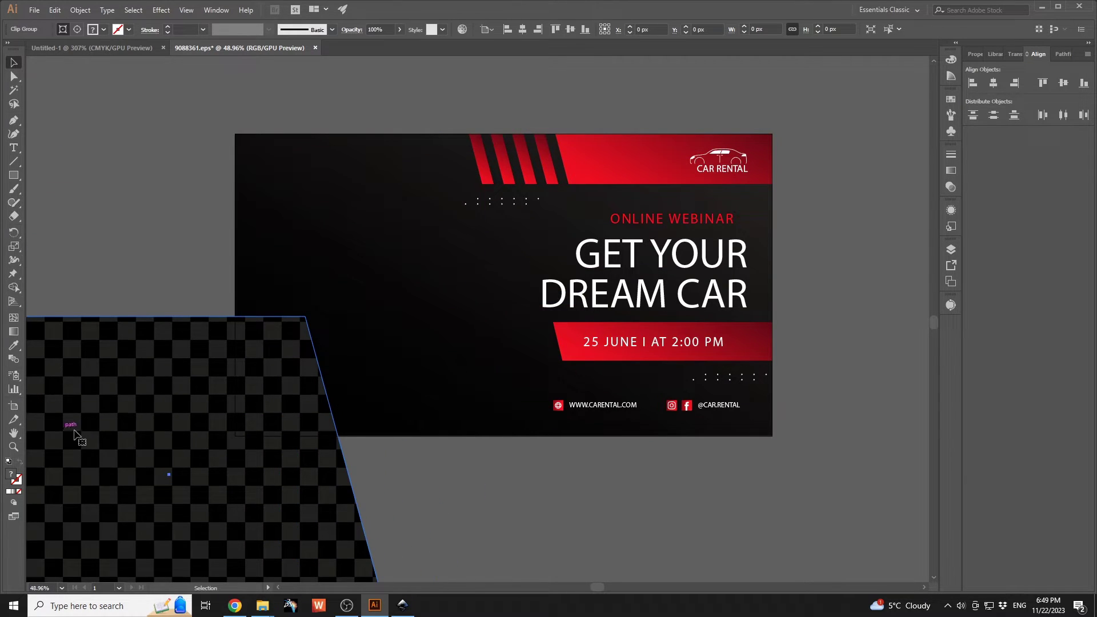
{"action": "key", "text": "ctrl+z"}
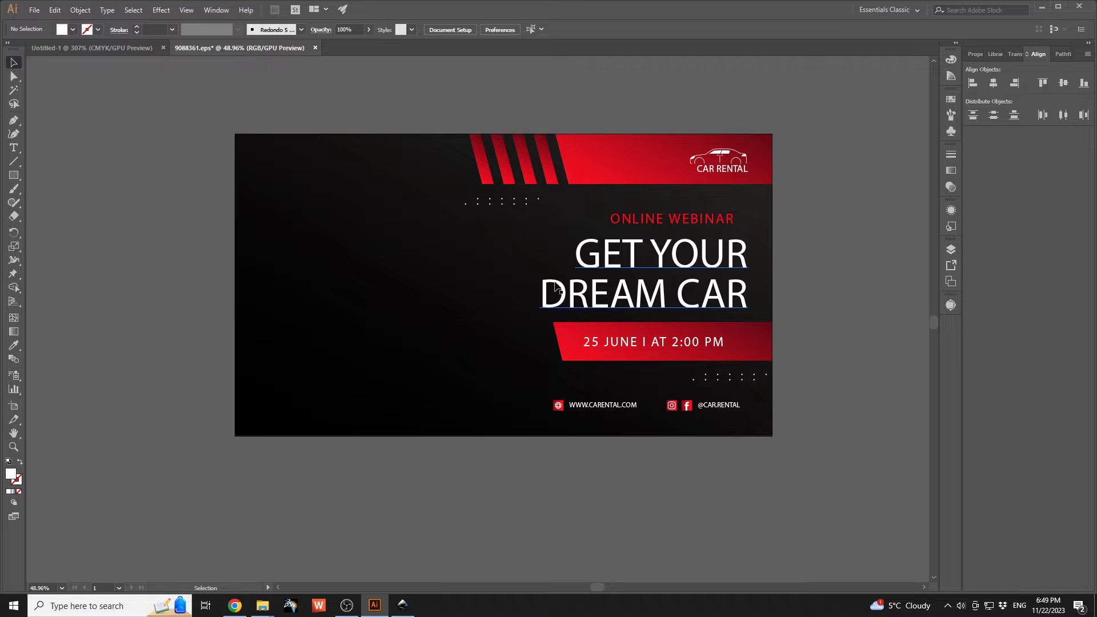
{"action": "key", "text": "super+Right"}
{"action": "left_click", "coordinate": [252, 179]}
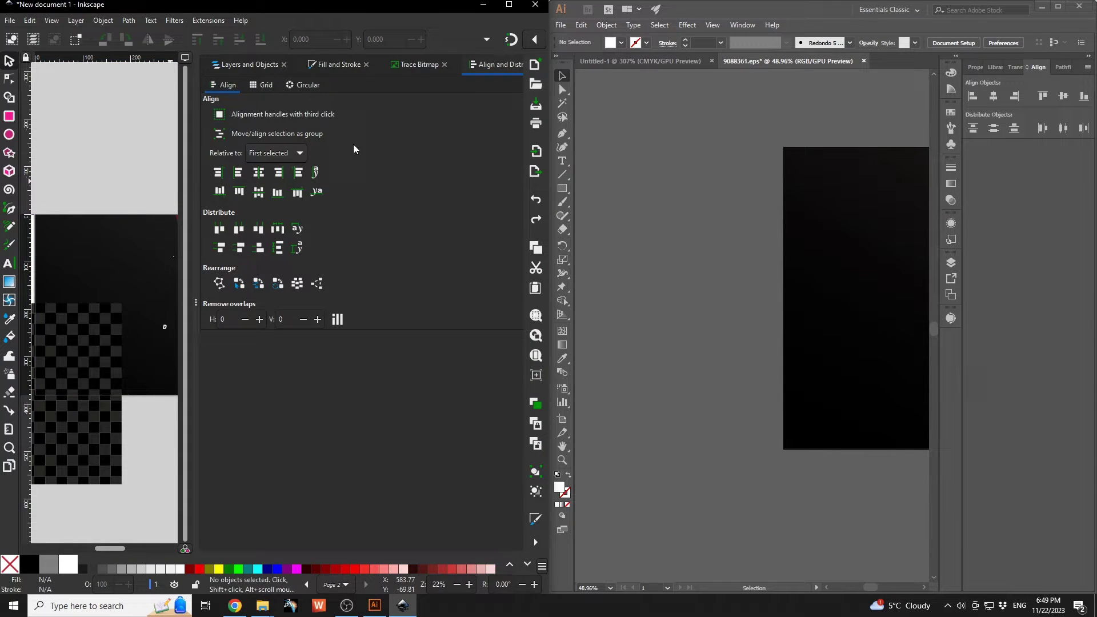
Step: Pan and zoom the Inkscape canvas to inspect the imported banner's icons
{"action": "left_click_drag", "start_coordinate": [151, 191], "coordinate": [96, 208]}
{"action": "left_click", "coordinate": [722, 248]}
{"action": "scroll", "coordinate": [722, 247], "scroll_direction": "down", "scroll_amount": 1}
{"action": "scroll", "coordinate": [732, 237], "scroll_direction": "right", "scroll_amount": 3}
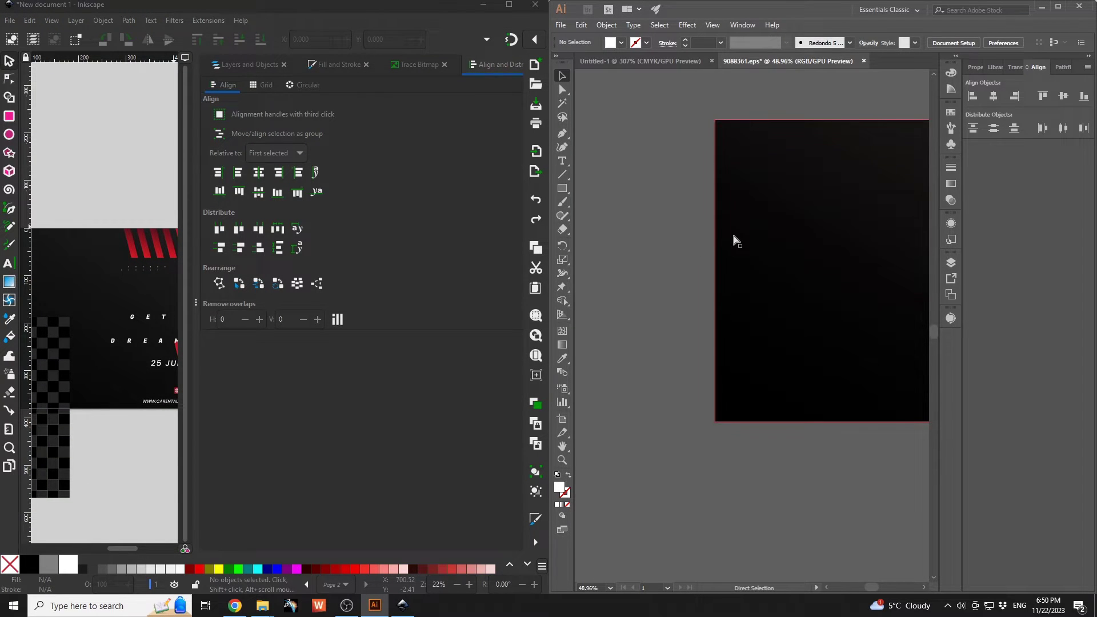
{"action": "scroll", "coordinate": [736, 240], "scroll_direction": "right", "scroll_amount": 5}
{"action": "scroll", "coordinate": [784, 233], "scroll_direction": "down", "scroll_amount": 2}
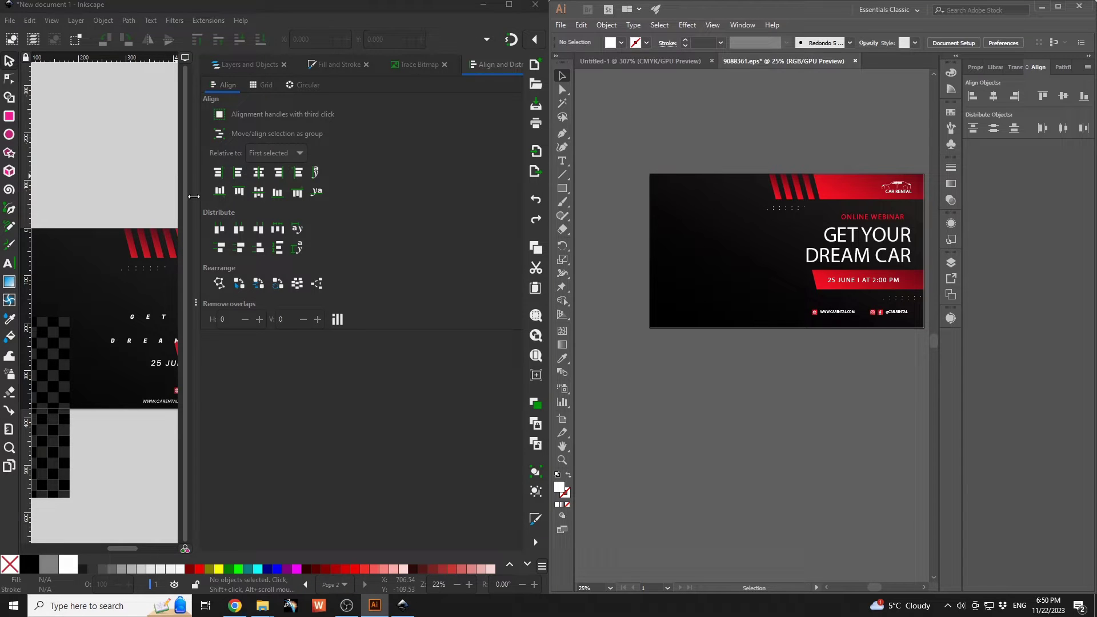
{"action": "left_click_drag", "start_coordinate": [193, 197], "coordinate": [301, 187]}
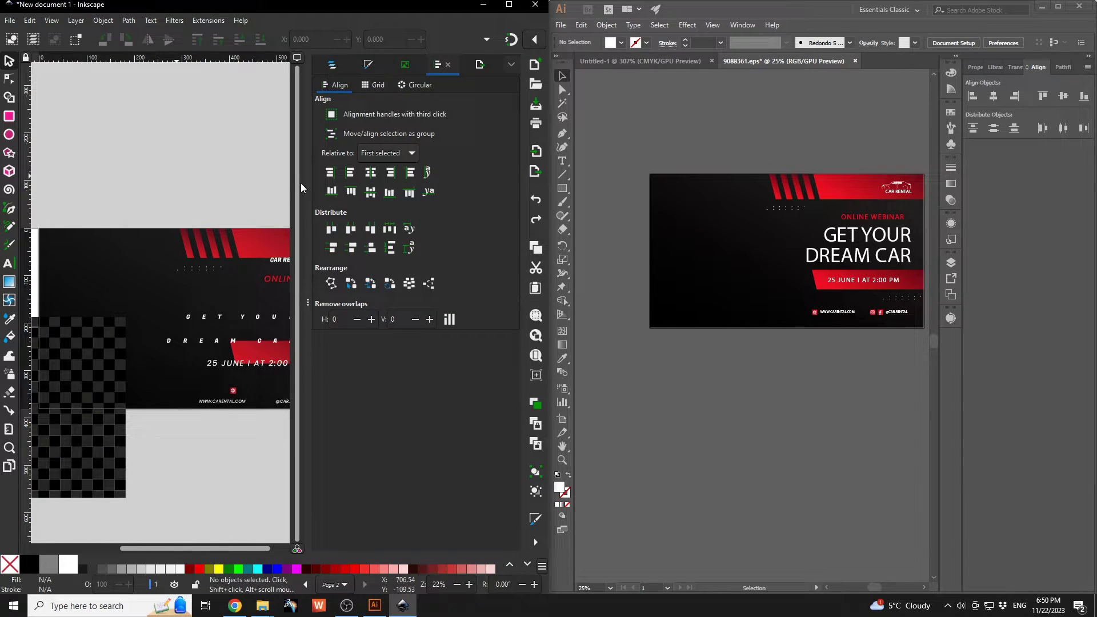
{"action": "left_click_drag", "start_coordinate": [196, 183], "coordinate": [122, 165]}
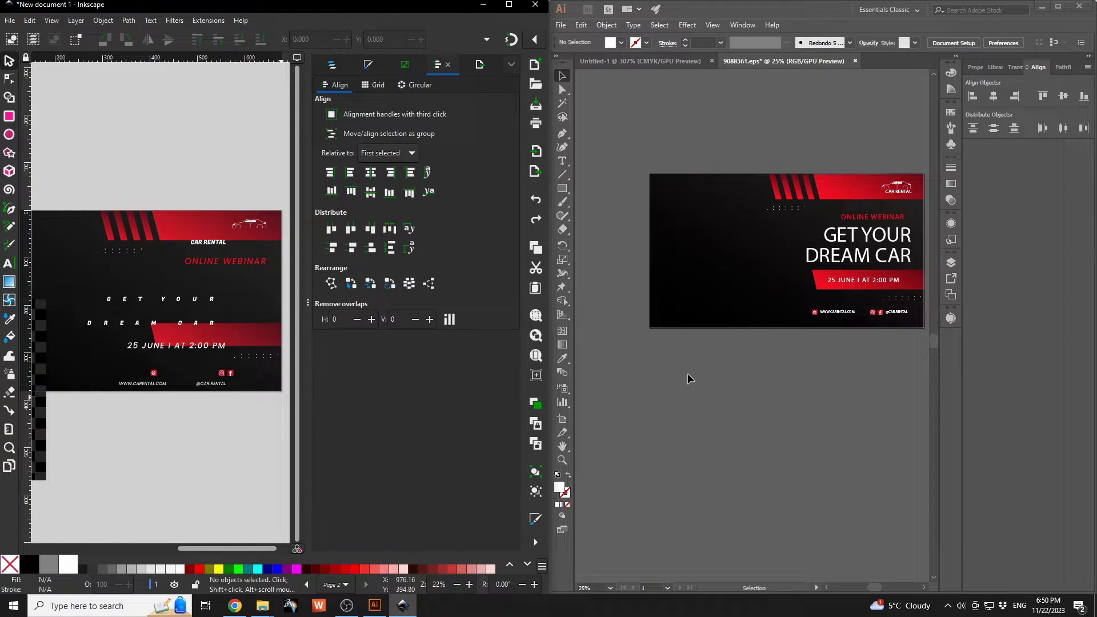
{"action": "scroll", "coordinate": [219, 391], "scroll_direction": "up", "scroll_amount": 5}
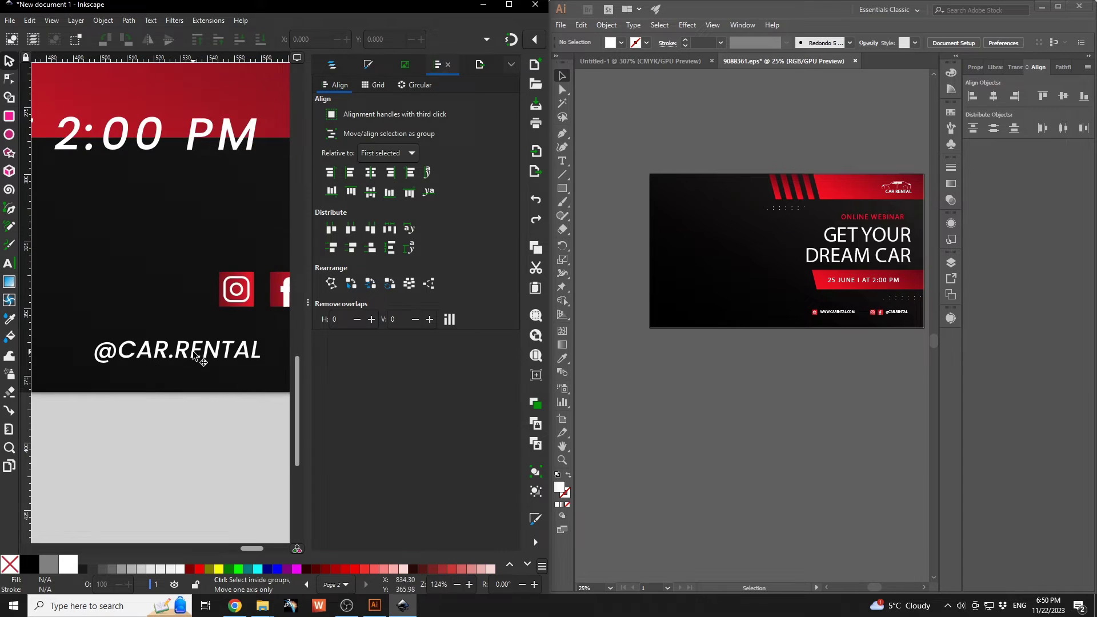
{"action": "scroll", "coordinate": [197, 358], "scroll_direction": "down", "scroll_amount": 2}
{"action": "scroll", "coordinate": [201, 334], "scroll_direction": "up", "scroll_amount": 8}
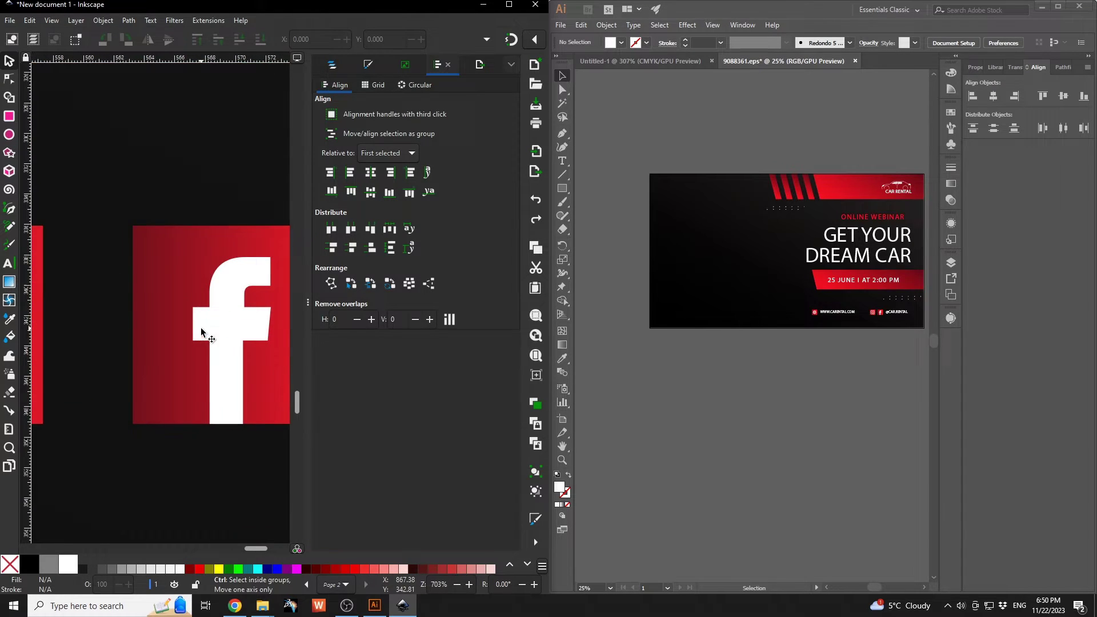
{"action": "scroll", "coordinate": [251, 294], "scroll_direction": "up", "scroll_amount": 1}
{"action": "scroll", "coordinate": [252, 294], "scroll_direction": "down", "scroll_amount": 4}
{"action": "scroll", "coordinate": [895, 319], "scroll_direction": "left", "scroll_amount": 1}
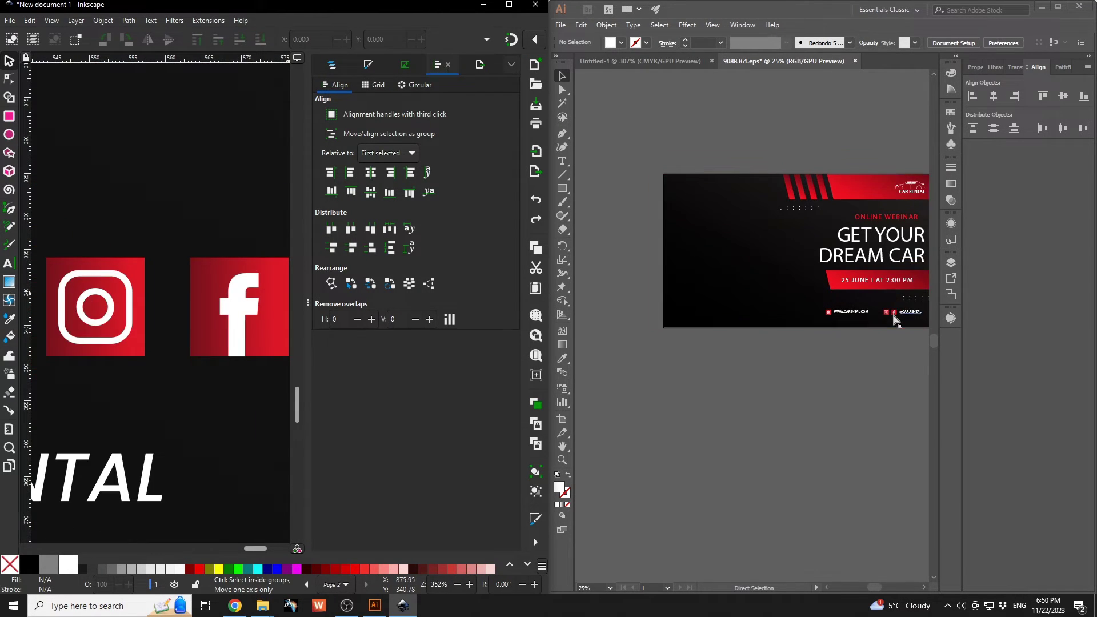
{"action": "scroll", "coordinate": [895, 319], "scroll_direction": "left", "scroll_amount": 1}
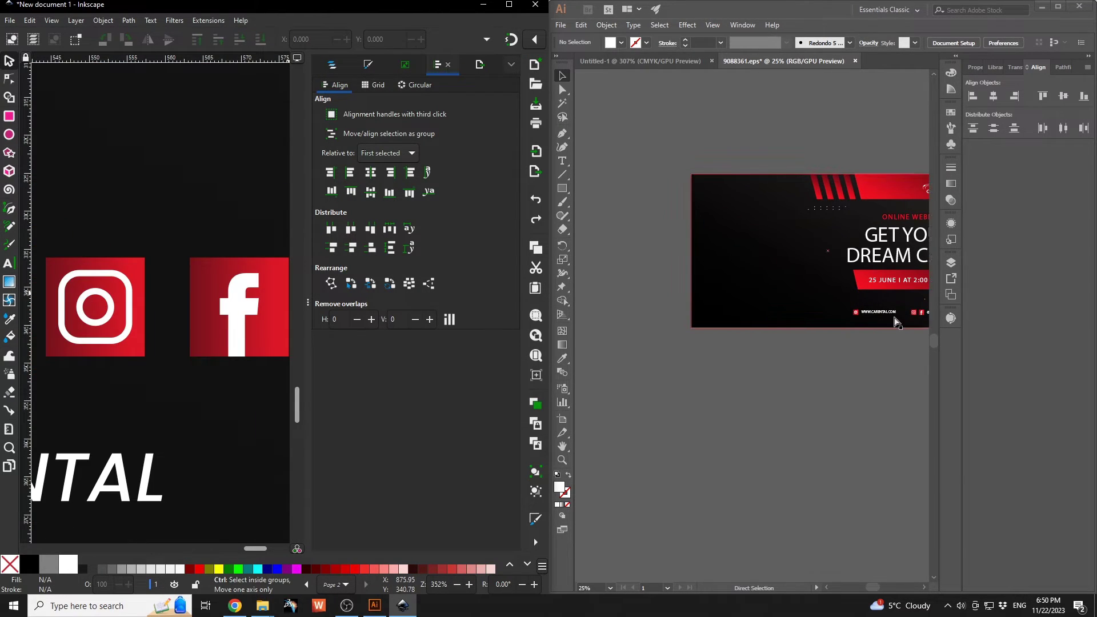
Step: Maximize Inkscape and zoom out to show the entire imported banner
{"action": "left_click", "coordinate": [513, 8]}
{"action": "scroll", "coordinate": [493, 283], "scroll_direction": "down", "scroll_amount": 7}
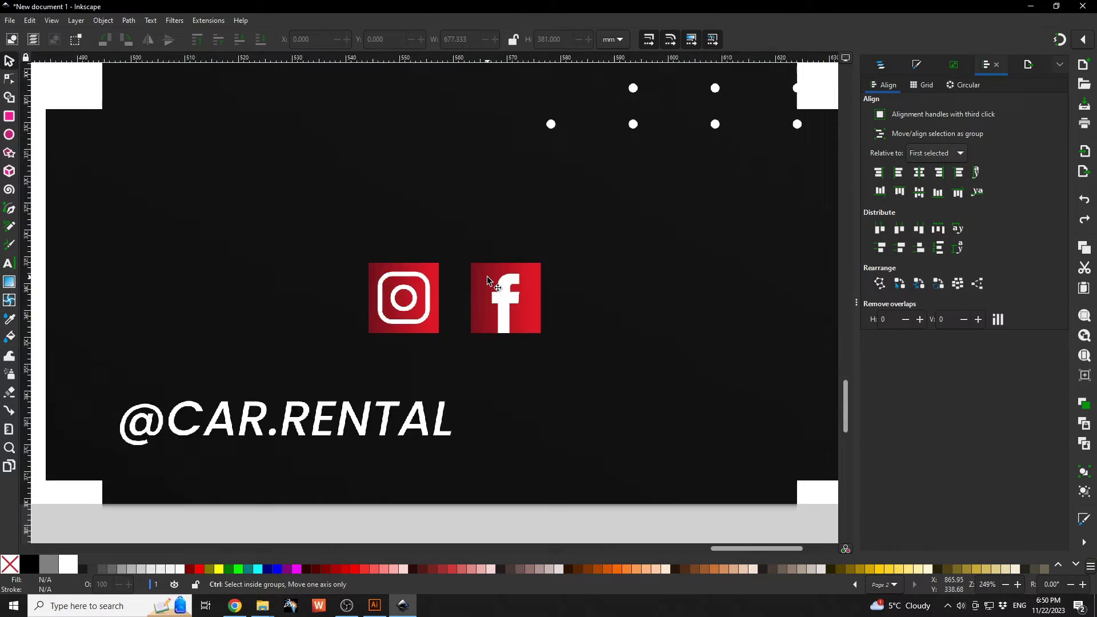
{"action": "scroll", "coordinate": [493, 283], "scroll_direction": "down", "scroll_amount": 5}
{"action": "scroll", "coordinate": [392, 191], "scroll_direction": "up", "scroll_amount": 3}
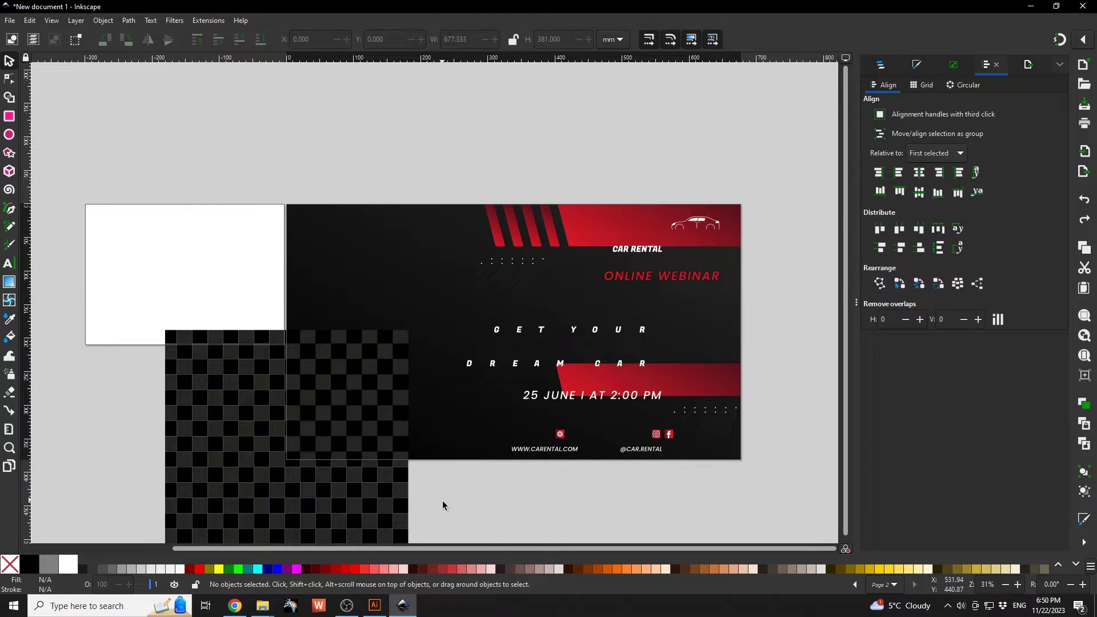
{"action": "left_click", "coordinate": [242, 608]}
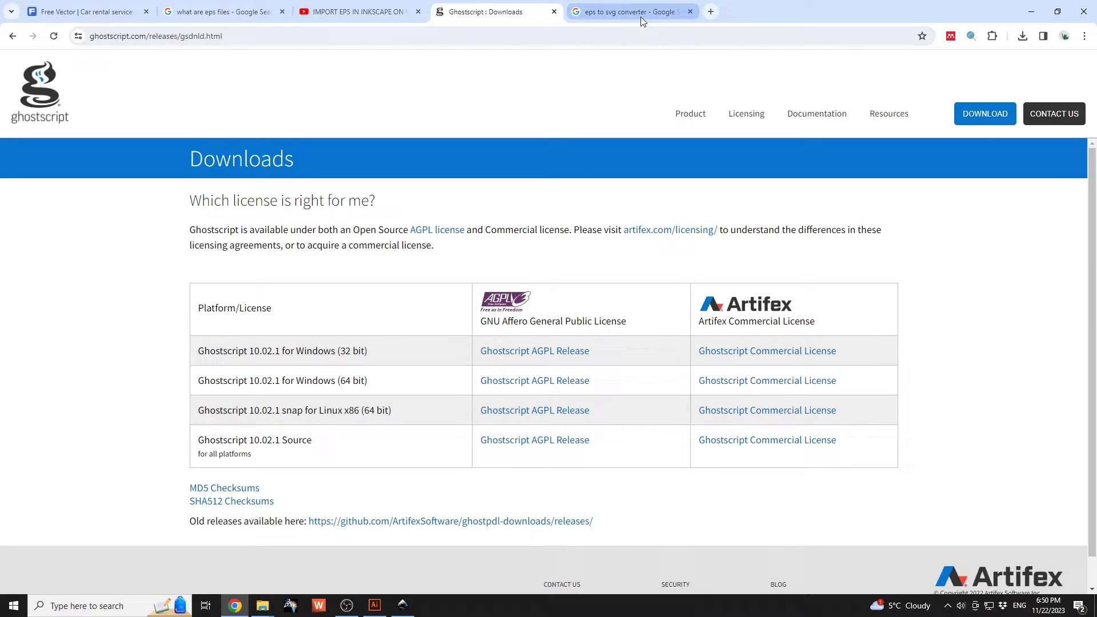
Step: Open CloudConvert's EPS to SVG converter and select 9088361.eps from the template folder
{"action": "left_click", "coordinate": [615, 13]}
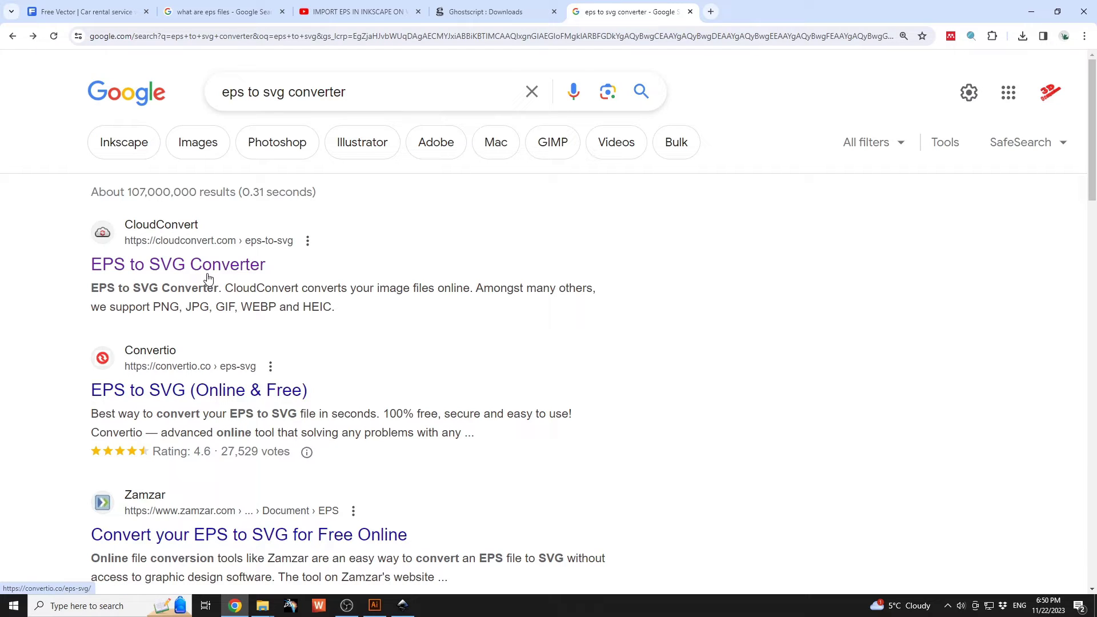
{"action": "left_click", "coordinate": [187, 269]}
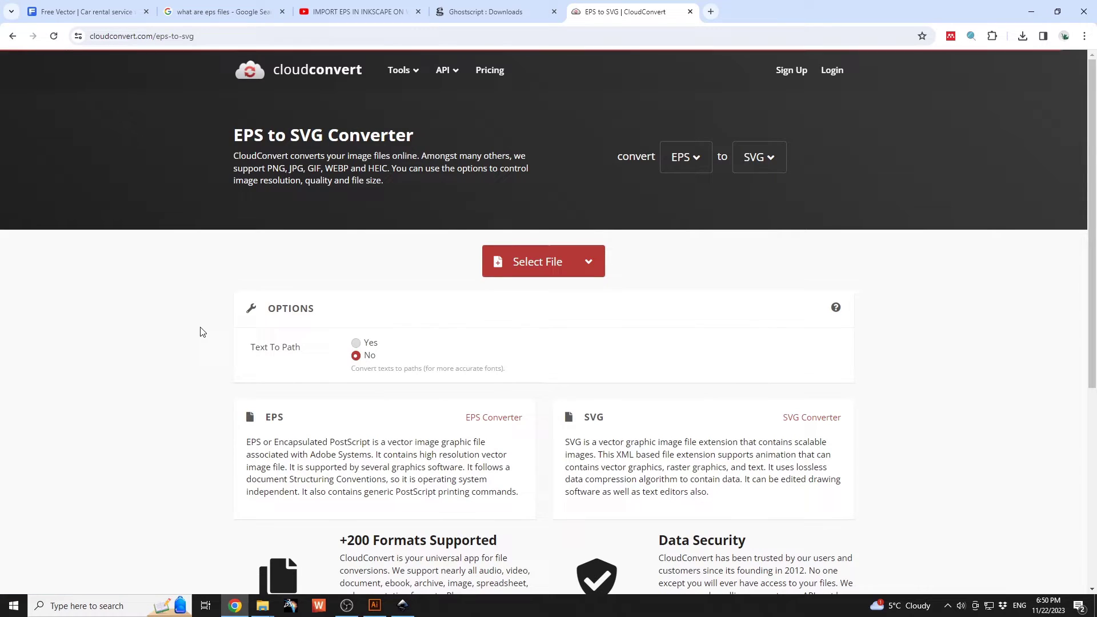
{"action": "mouse_move", "coordinate": [262, 606]}
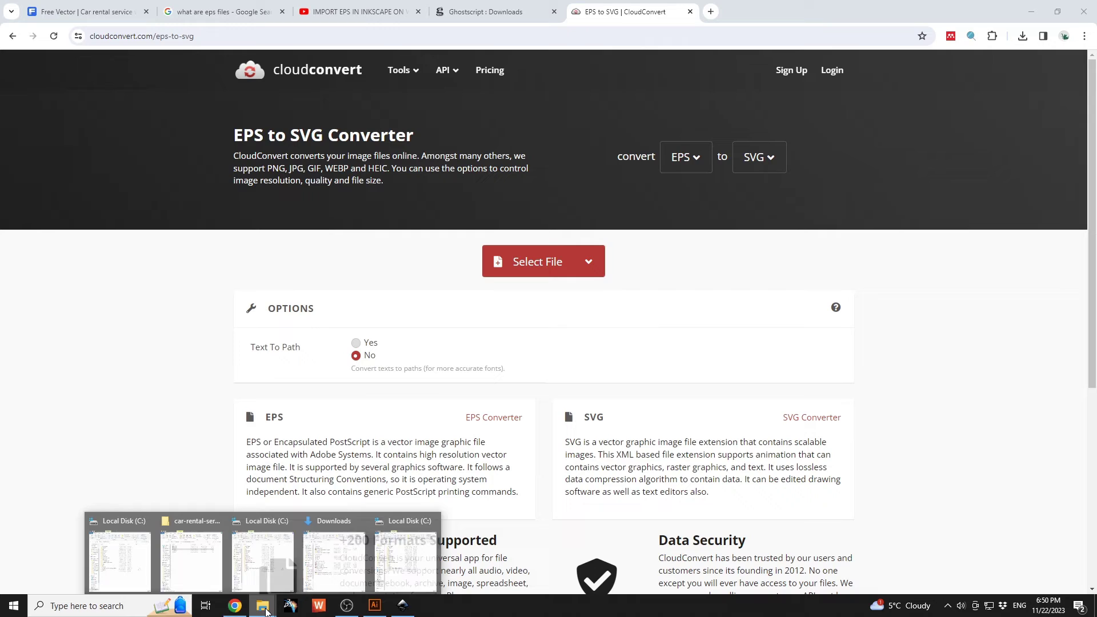
{"action": "left_click", "coordinate": [195, 557]}
{"action": "left_click", "coordinate": [692, 311]}
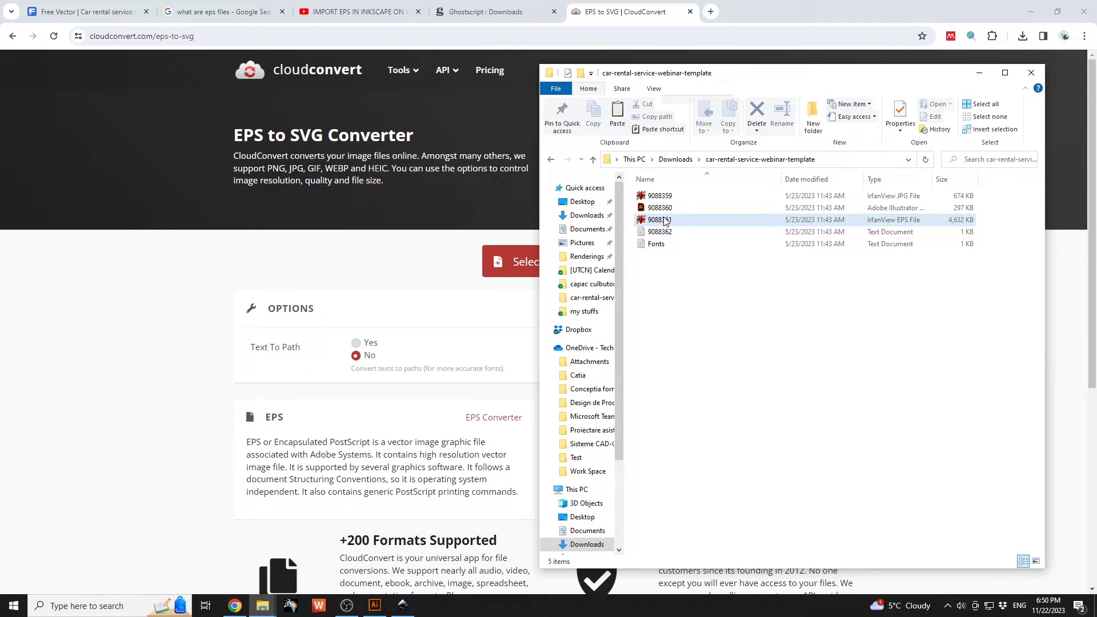
{"action": "left_click", "coordinate": [665, 222]}
{"action": "left_click", "coordinate": [511, 261]}
{"action": "type", "text": "\"C:\\Users\\Smatz\\Downloads\\car-rental-service-webinar-template\\9088361.eps\""}
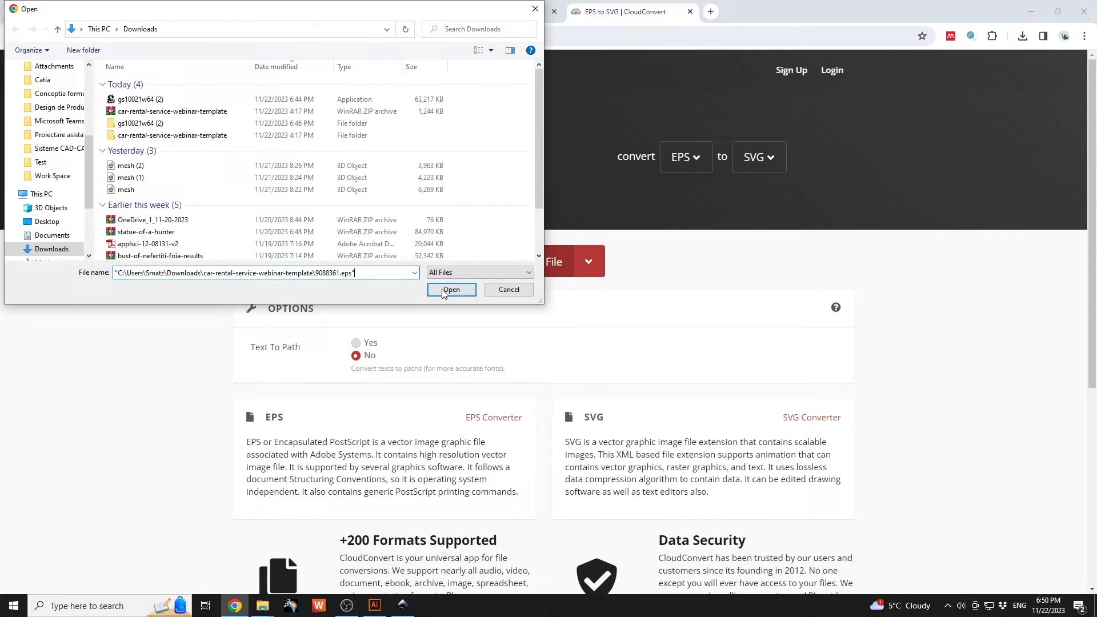
{"action": "left_click", "coordinate": [443, 291]}
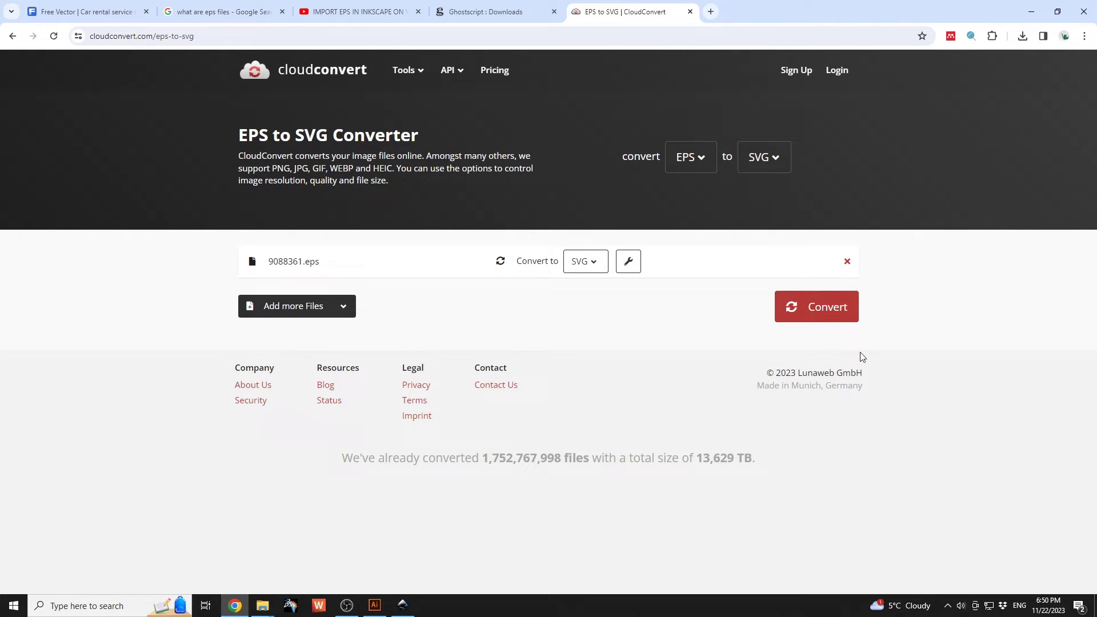
Step: Convert 9088361.eps to SVG and download the 82.9 KB 9088361.svg
{"action": "left_click", "coordinate": [829, 312]}
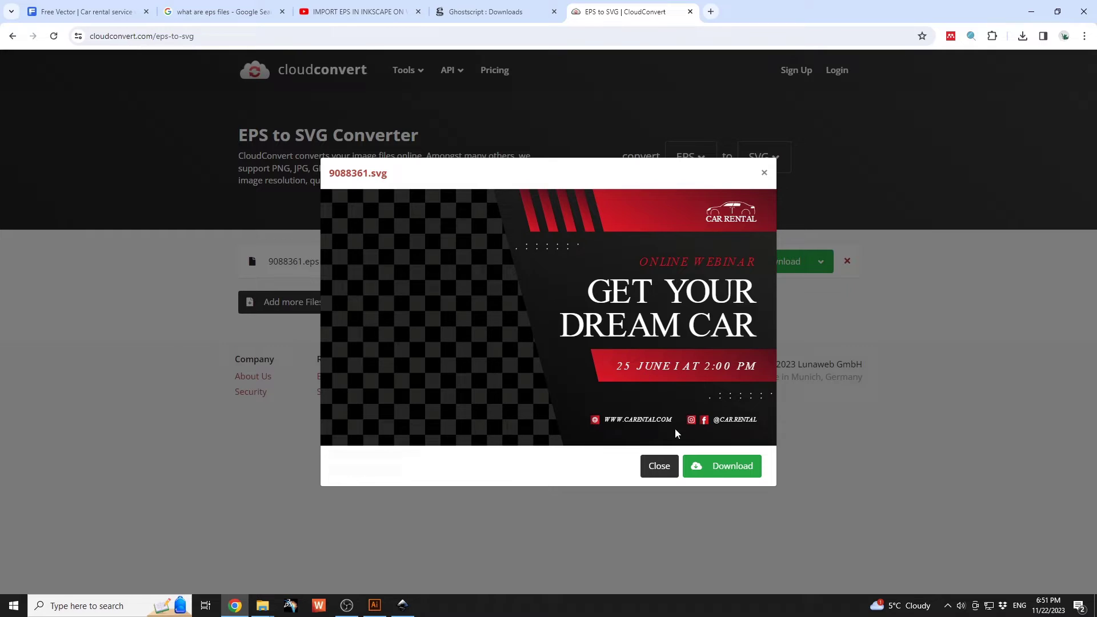
{"action": "left_click", "coordinate": [721, 465]}
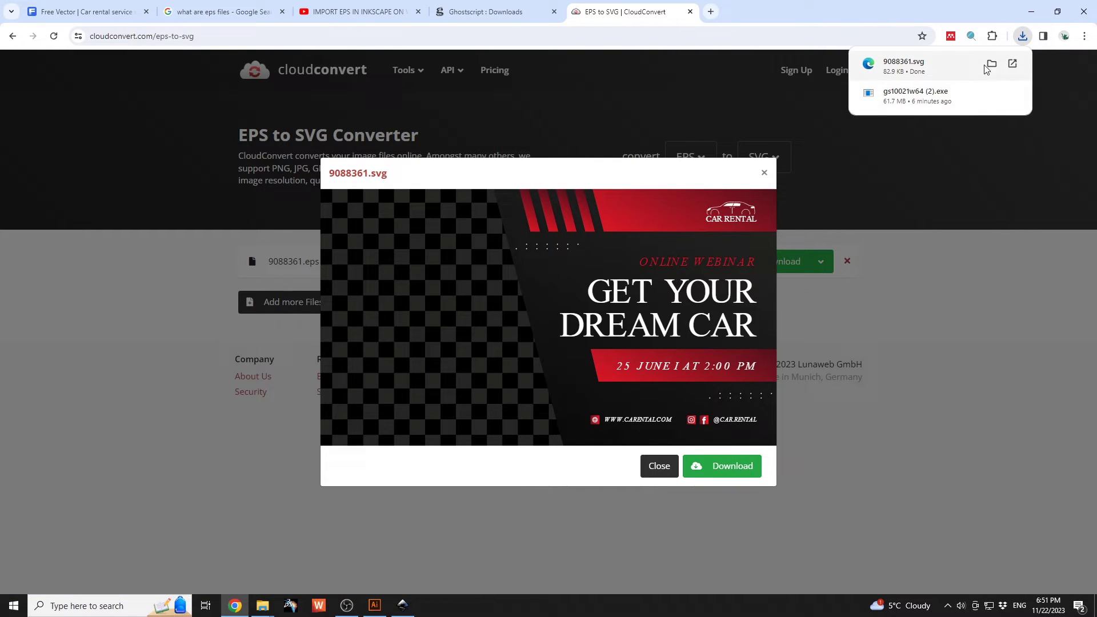
Step: Drag the downloaded 9088361.svg from the Downloads folder onto the Inkscape canvas
{"action": "left_click", "coordinate": [991, 64]}
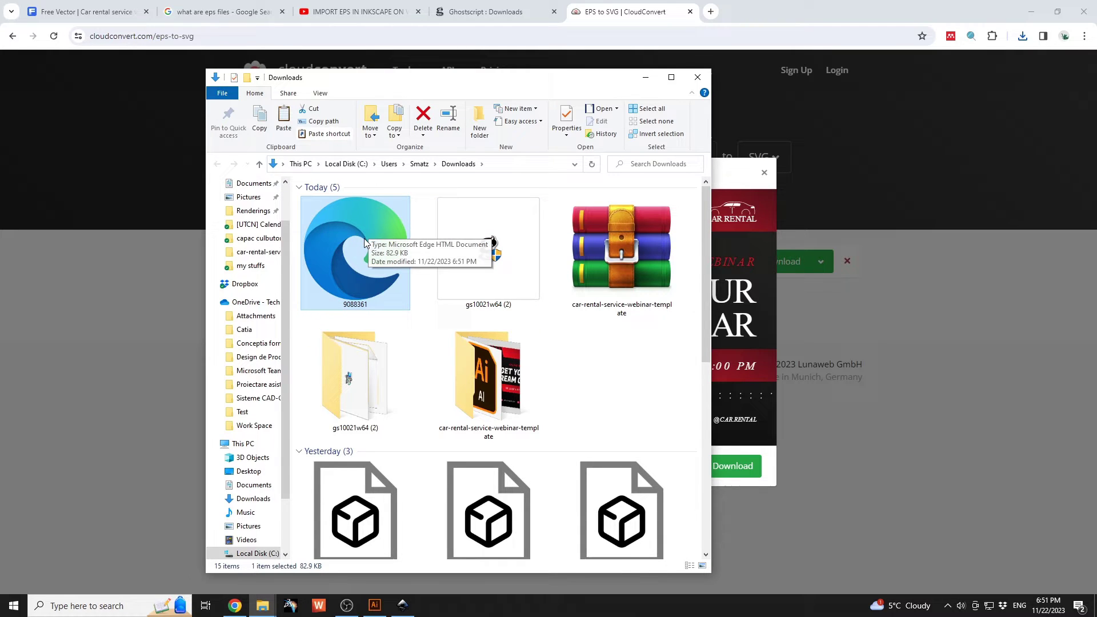
{"action": "left_click_drag", "start_coordinate": [368, 229], "coordinate": [215, 91]}
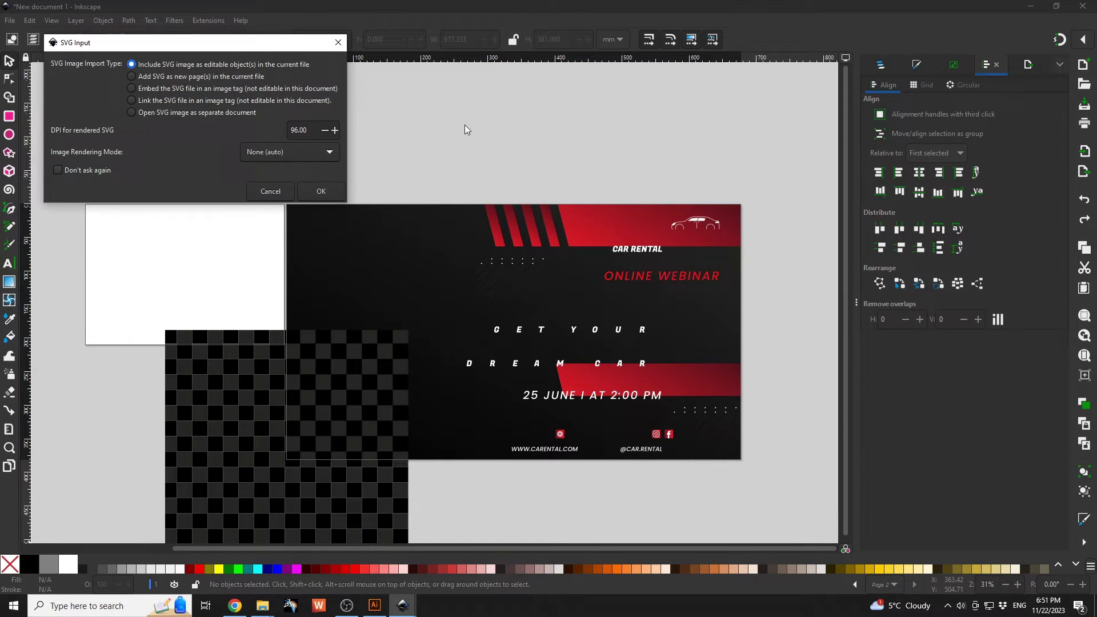
{"action": "left_click", "coordinate": [322, 191]}
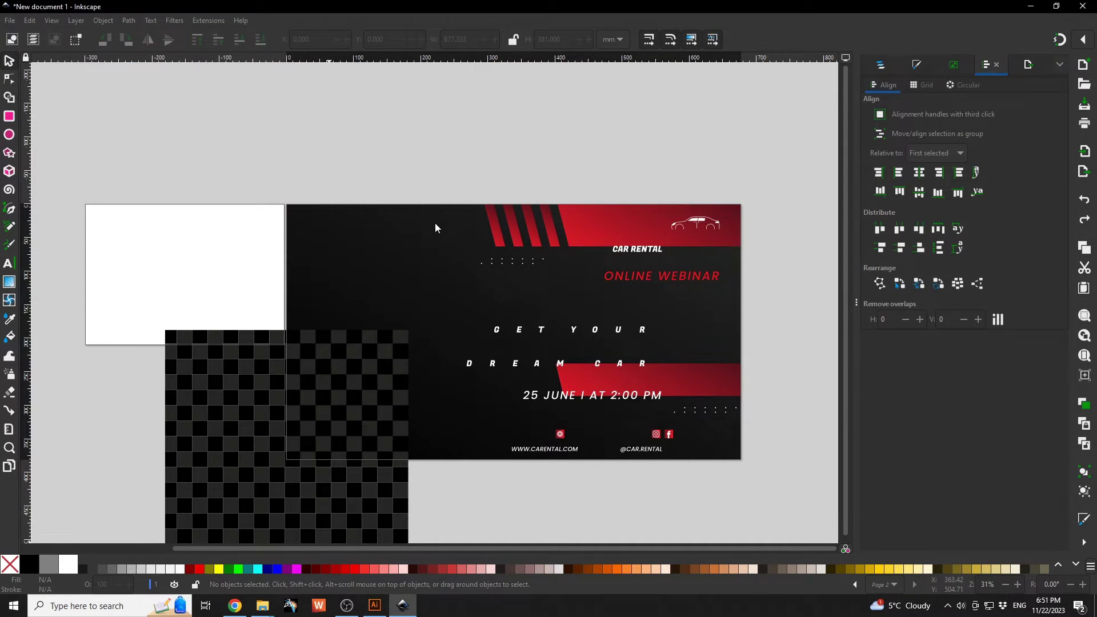
{"action": "scroll", "coordinate": [512, 205], "scroll_direction": "down", "scroll_amount": 3}
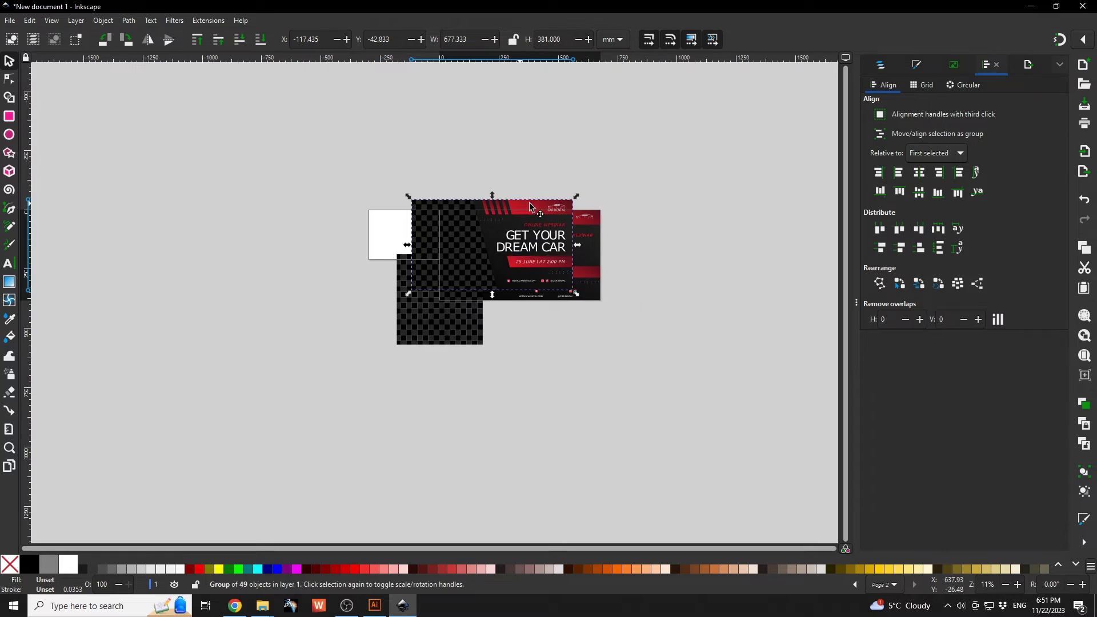
{"action": "left_click_drag", "start_coordinate": [517, 207], "coordinate": [724, 215]}
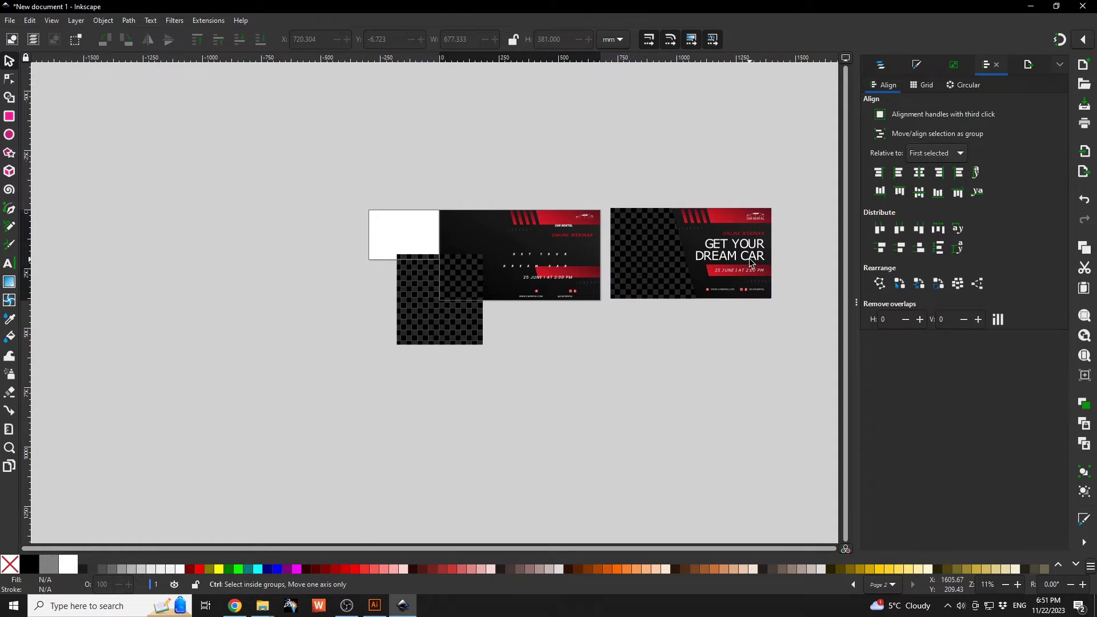
{"action": "scroll", "coordinate": [714, 255], "scroll_direction": "up", "scroll_amount": 3}
{"action": "right_click", "coordinate": [710, 255]}
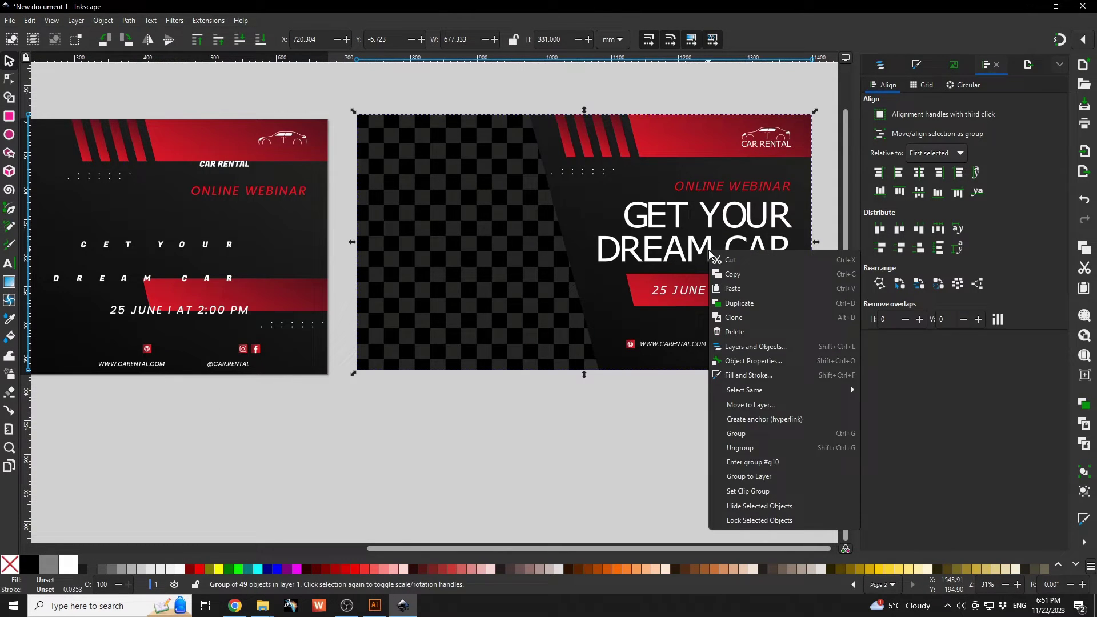
{"action": "left_click", "coordinate": [728, 446]}
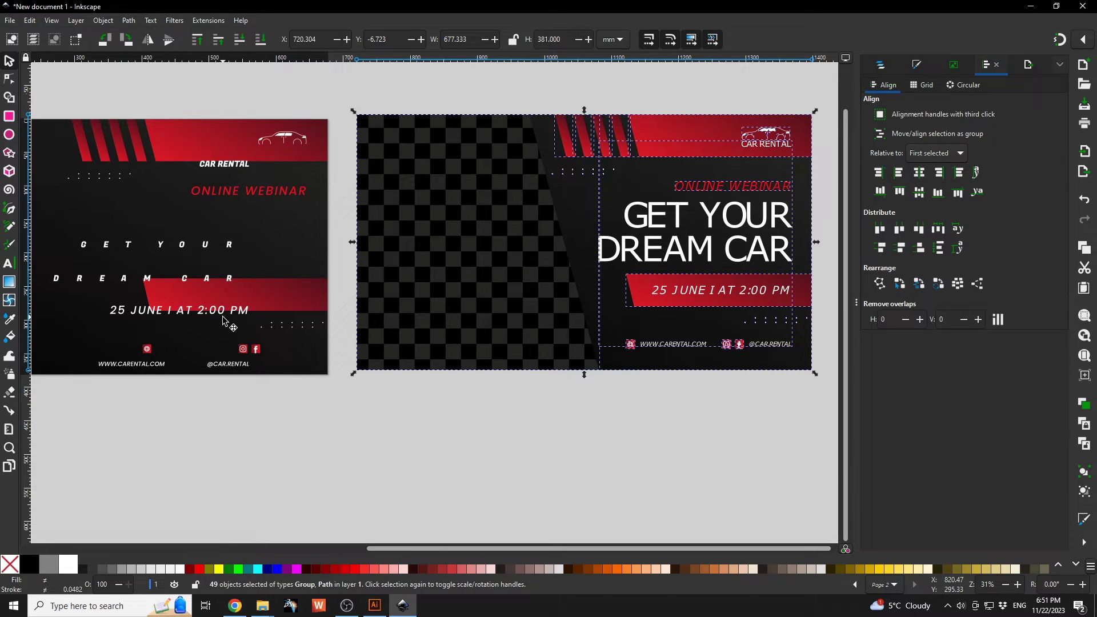
{"action": "left_click", "coordinate": [448, 400]}
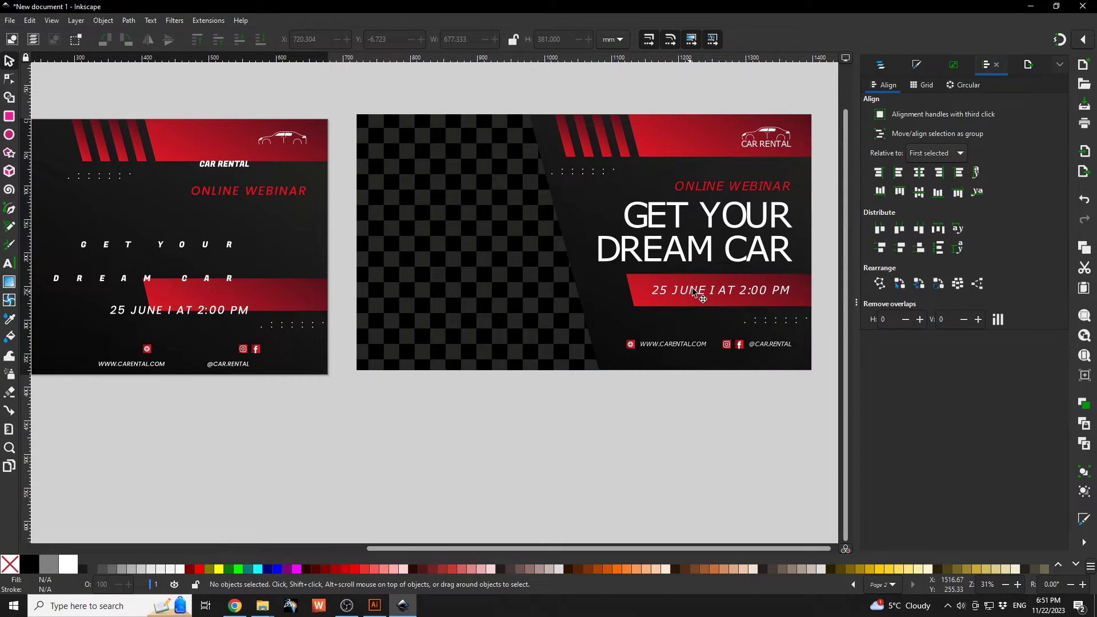
{"action": "left_click", "coordinate": [697, 290]}
{"action": "left_click_drag", "start_coordinate": [697, 291], "coordinate": [535, 303]}
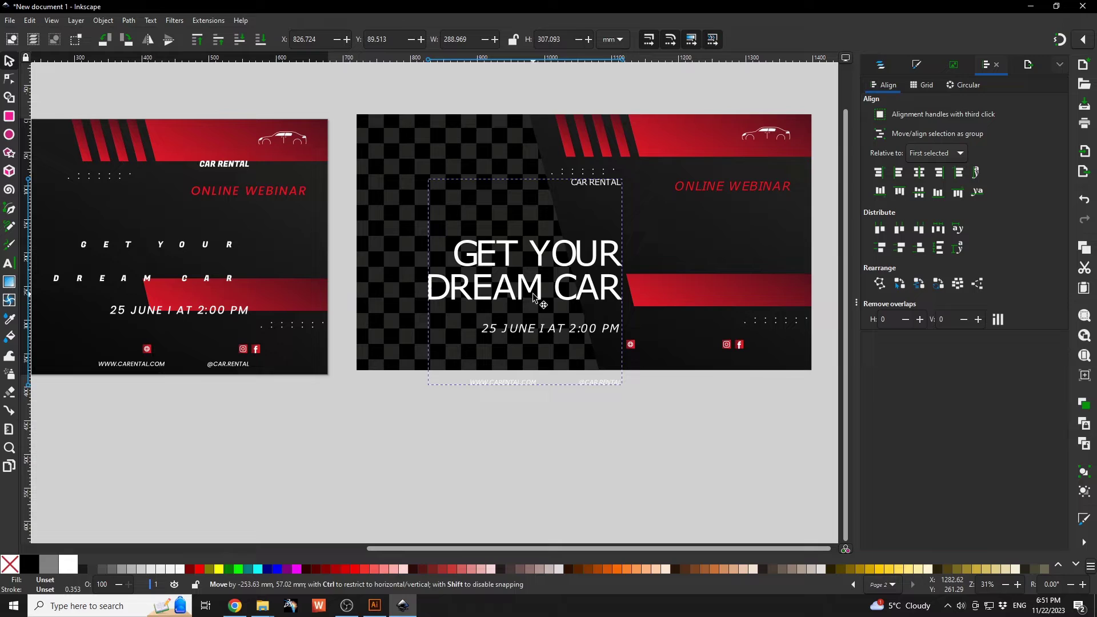
{"action": "key", "text": "ctrl+z"}
Step: Ungroup the headline group and enter text editing on GET YOUR DREAM CAR
{"action": "right_click", "coordinate": [741, 239]}
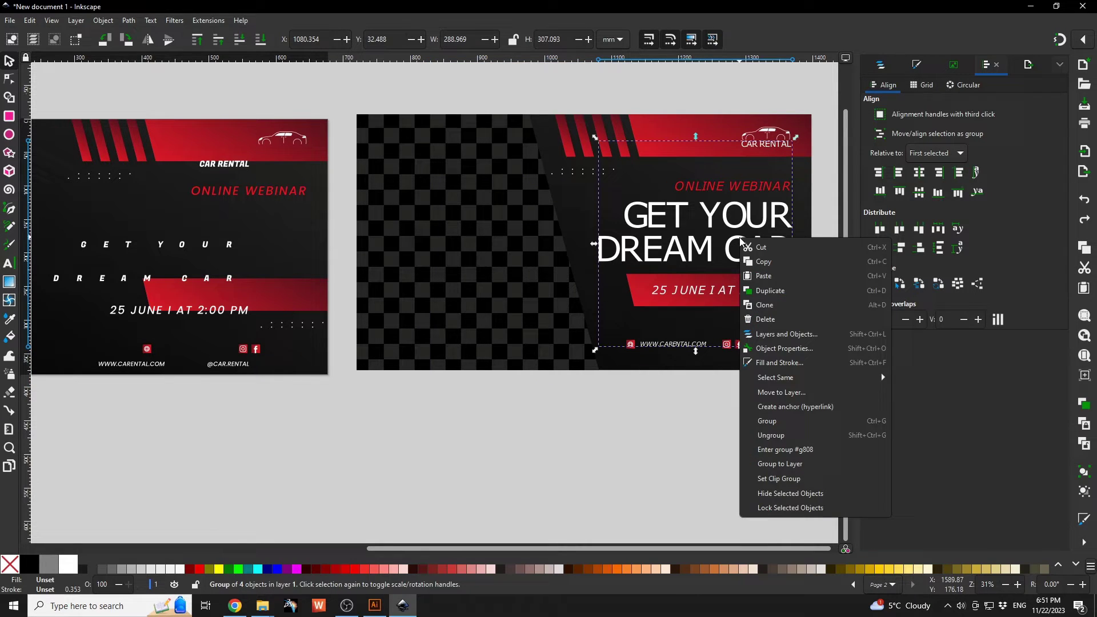
{"action": "left_click", "coordinate": [796, 436]}
{"action": "double_click", "coordinate": [680, 260]}
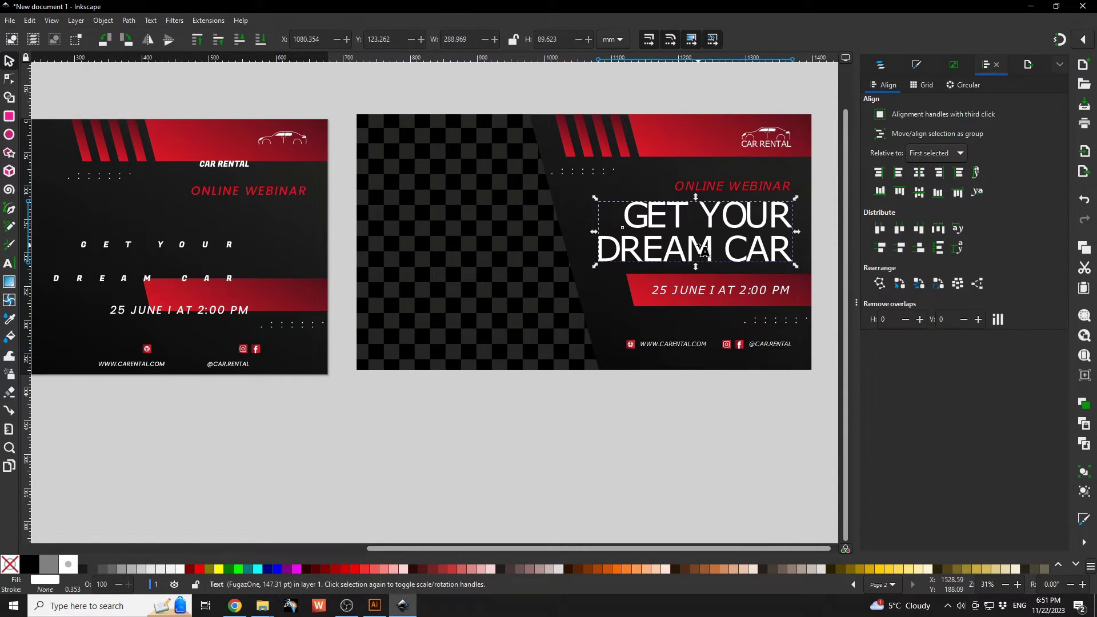
{"action": "double_click", "coordinate": [698, 251]}
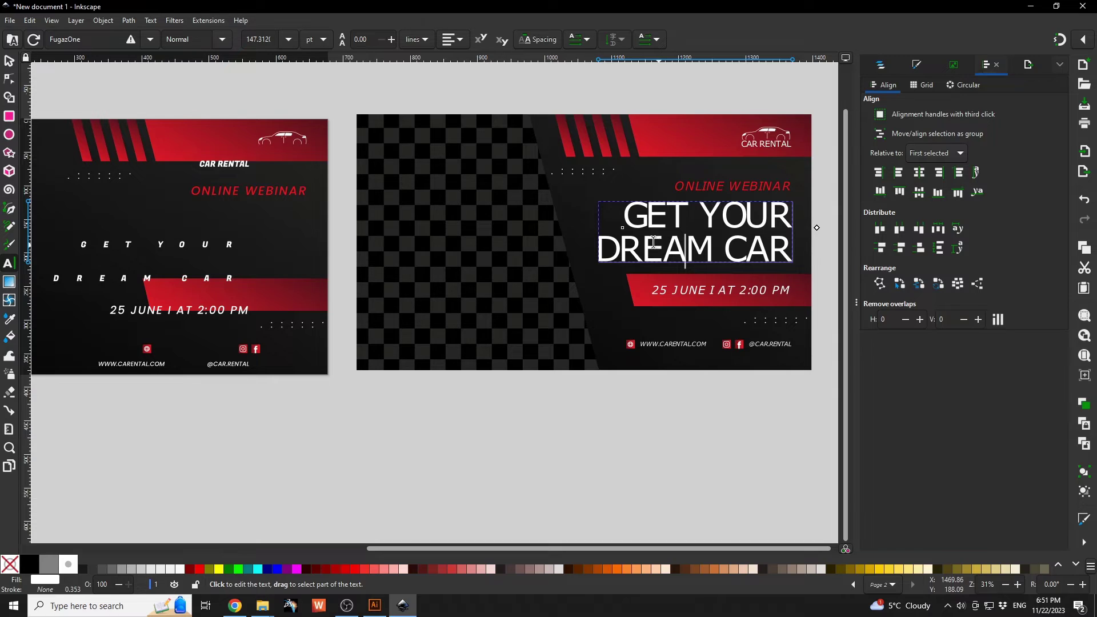
{"action": "left_click", "coordinate": [631, 220]}
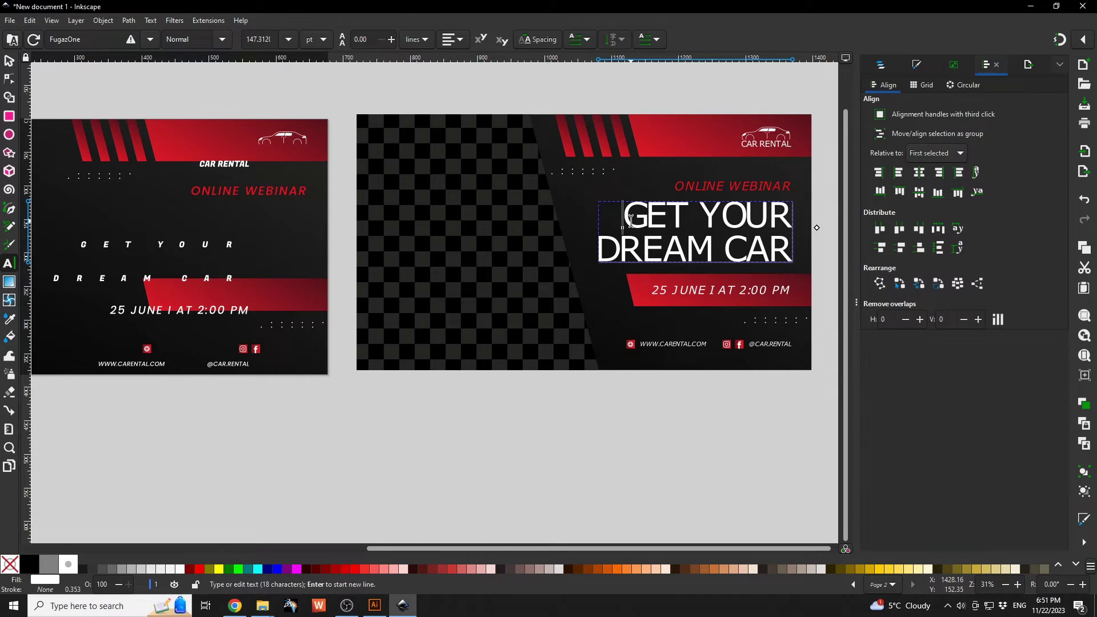
{"action": "type", "text": "A"}
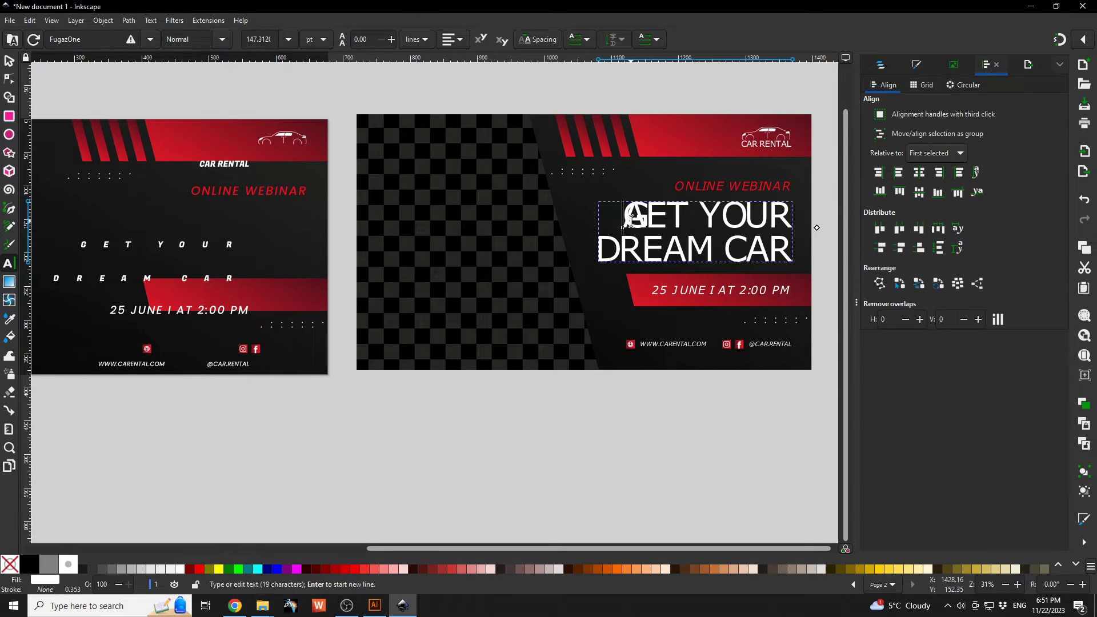
{"action": "left_click", "coordinate": [10, 61]}
{"action": "scroll", "coordinate": [699, 218], "scroll_direction": "up", "scroll_amount": 3}
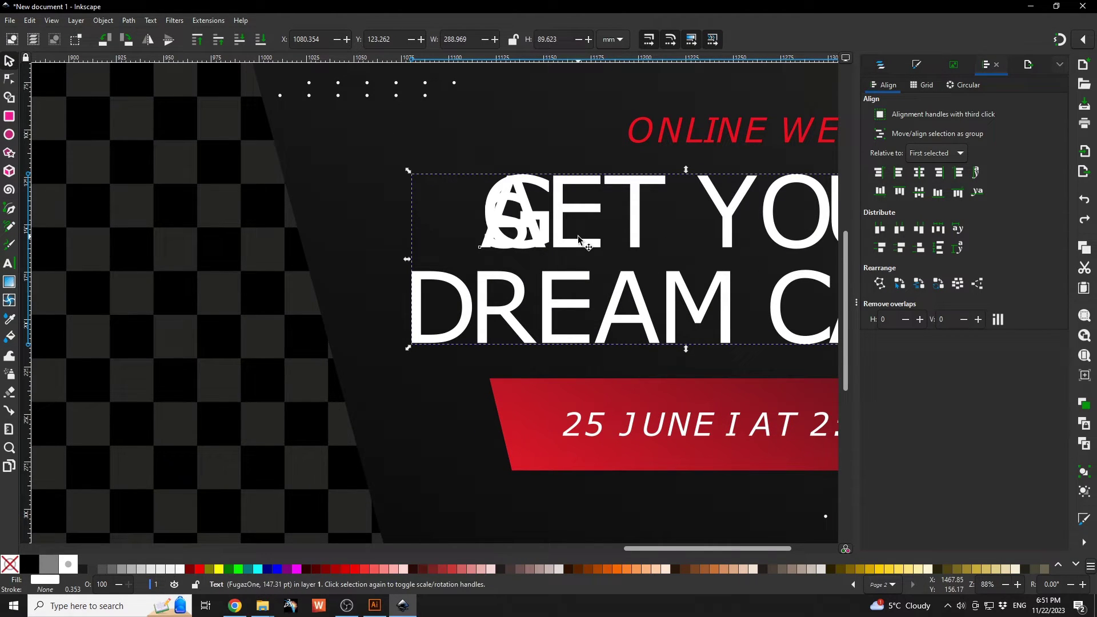
{"action": "scroll", "coordinate": [578, 239], "scroll_direction": "down", "scroll_amount": 2}
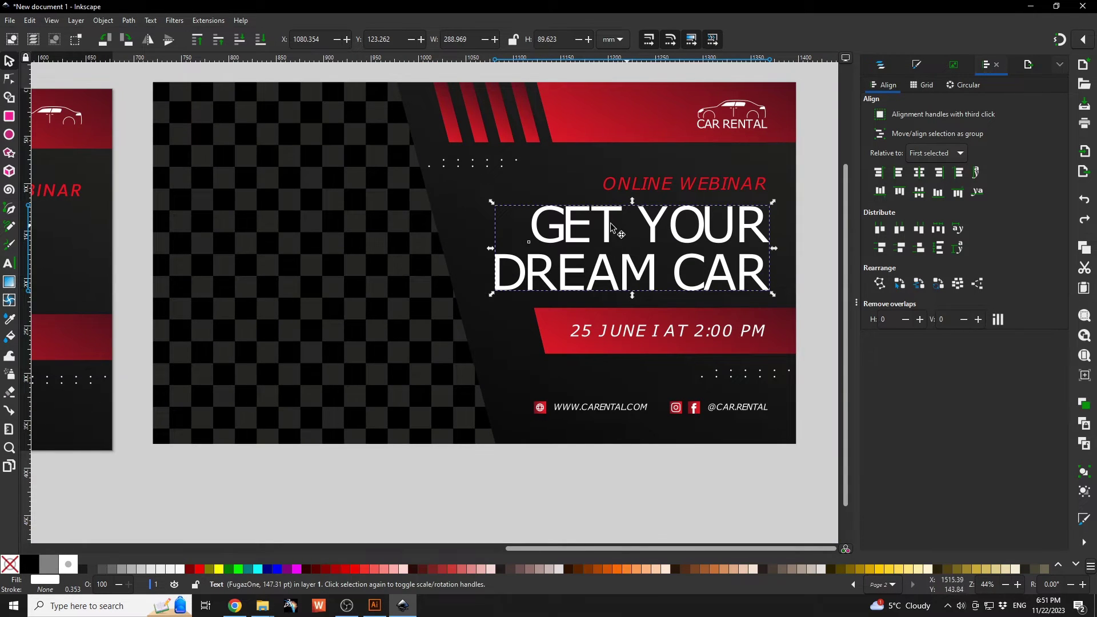
Step: Delete and retype the E in GET, then leave editing and deselect the headline
{"action": "double_click", "coordinate": [586, 229]}
{"action": "key", "text": "BackSpace"}
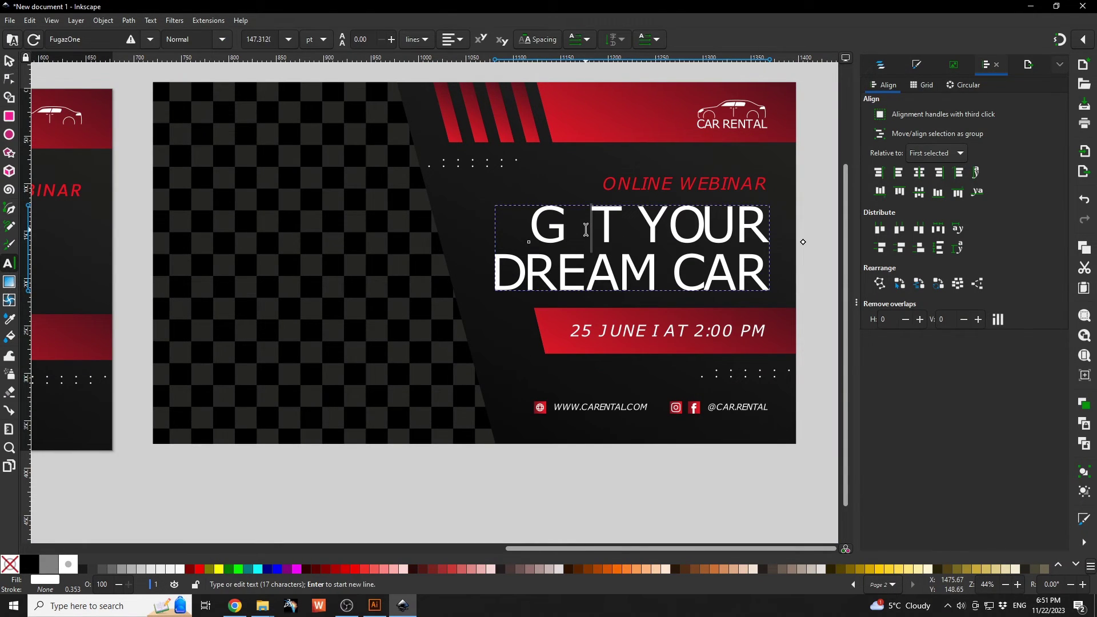
{"action": "type", "text": "E"}
{"action": "key", "text": "BackSpace"}
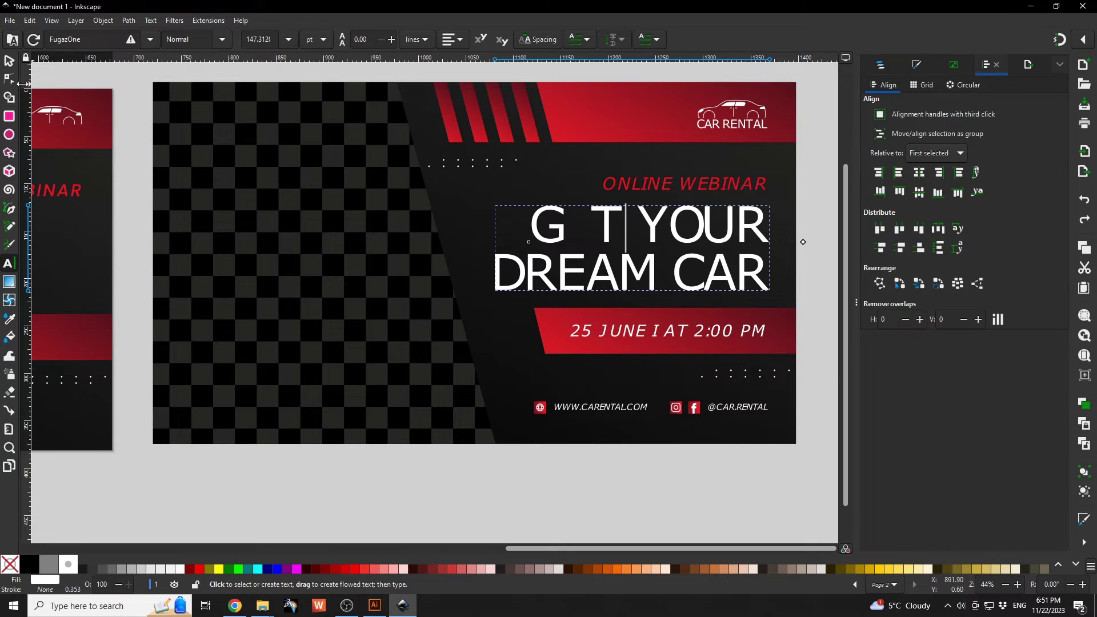
{"action": "left_click", "coordinate": [9, 61]}
{"action": "scroll", "coordinate": [536, 236], "scroll_direction": "down", "scroll_amount": 2}
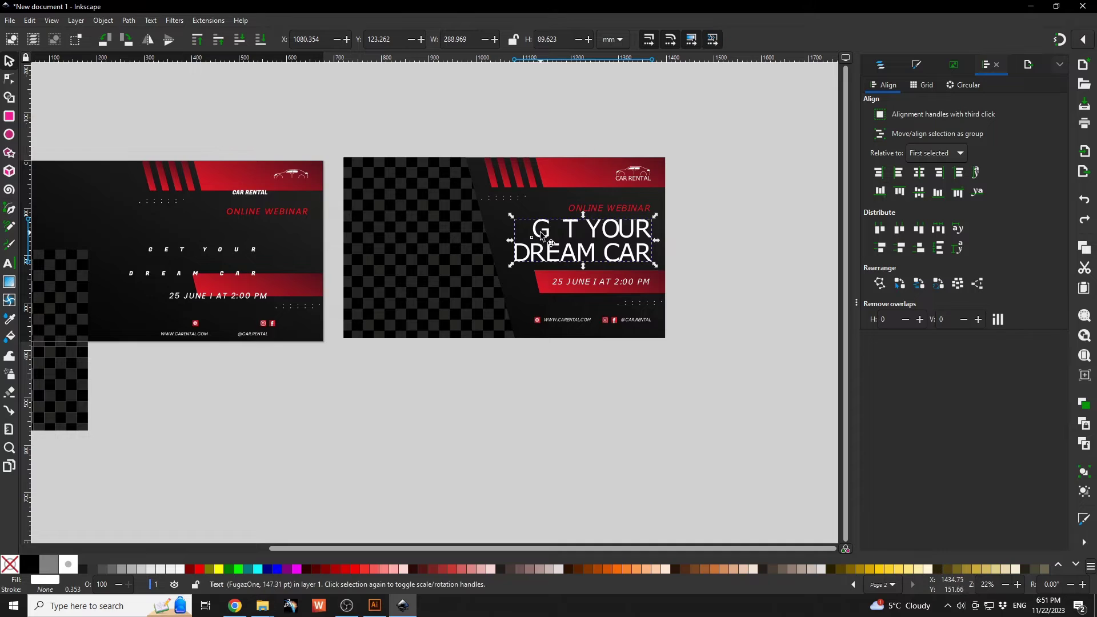
{"action": "left_click", "coordinate": [552, 445]}
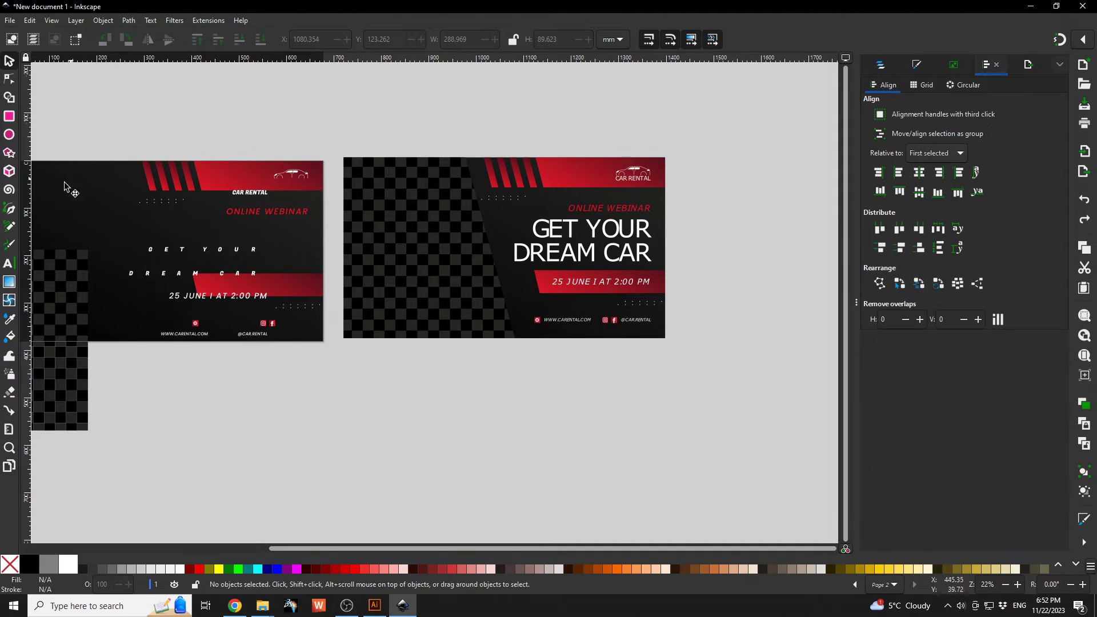
Step: Start a text point, then move the SVG banner's checkerboard group down and undo it
{"action": "left_click", "coordinate": [8, 264]}
{"action": "left_click", "coordinate": [413, 245]}
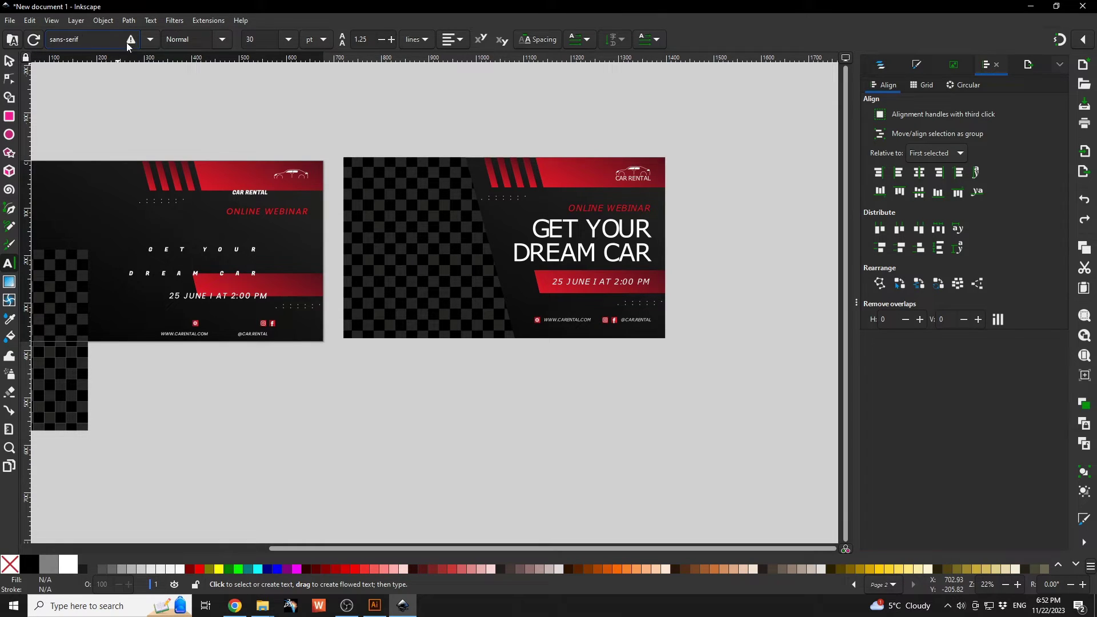
{"action": "left_click", "coordinate": [12, 65]}
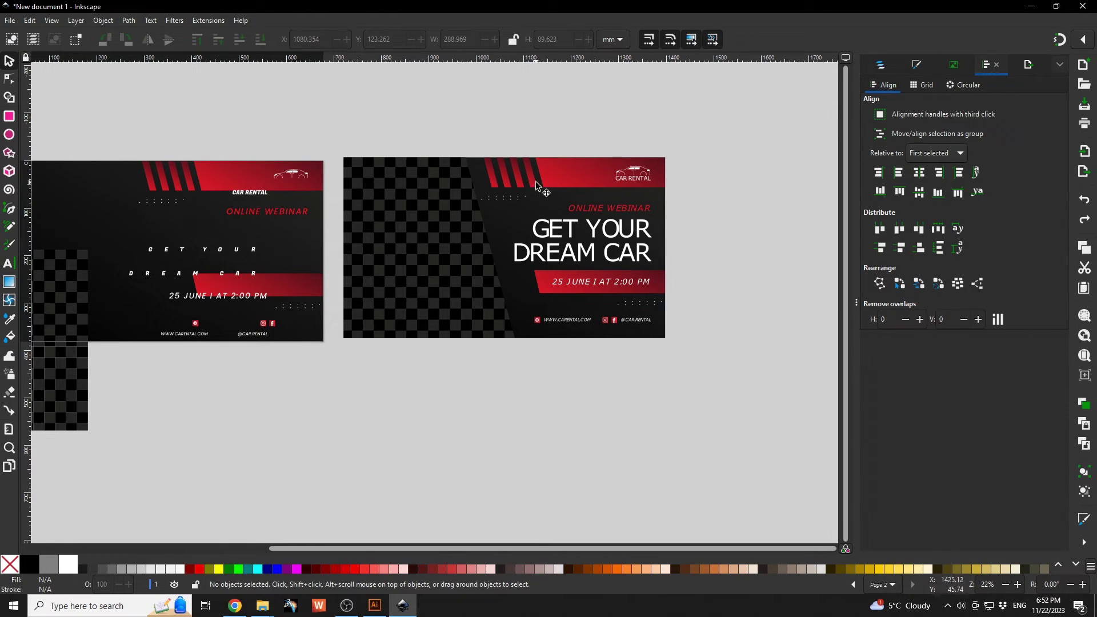
{"action": "left_click", "coordinate": [436, 238]}
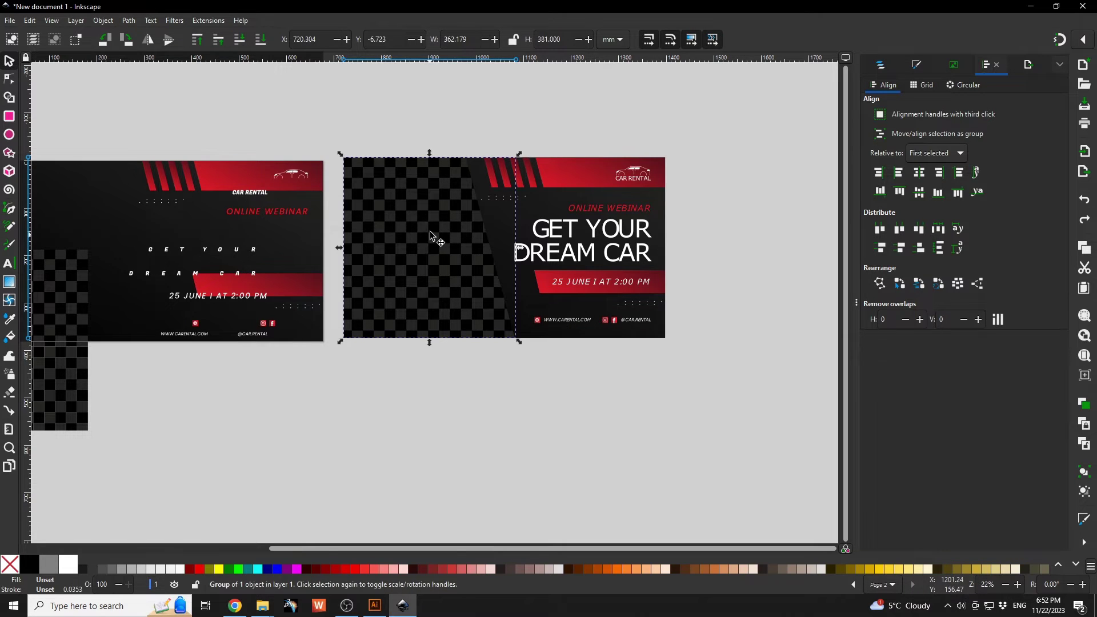
{"action": "left_click_drag", "start_coordinate": [436, 238], "coordinate": [446, 407]}
{"action": "key", "text": "ctrl+z"}
Step: Drag two red stripes from each banner up above the artboard, leaving two per card
{"action": "left_click", "coordinate": [181, 178]}
{"action": "left_click", "coordinate": [182, 178]}
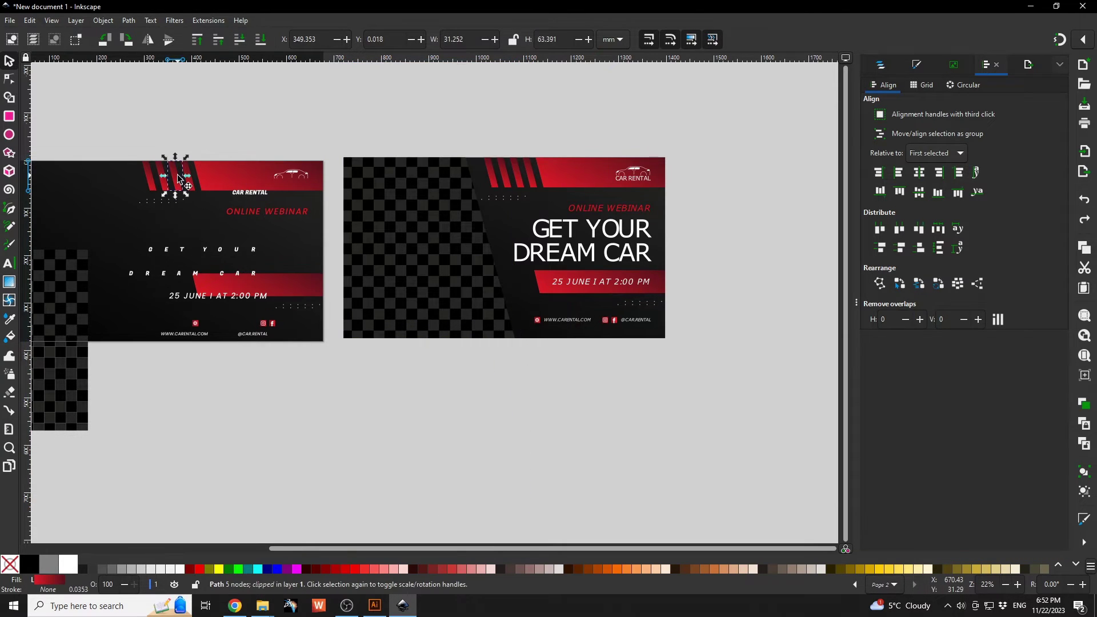
{"action": "left_click_drag", "start_coordinate": [175, 177], "coordinate": [220, 117]}
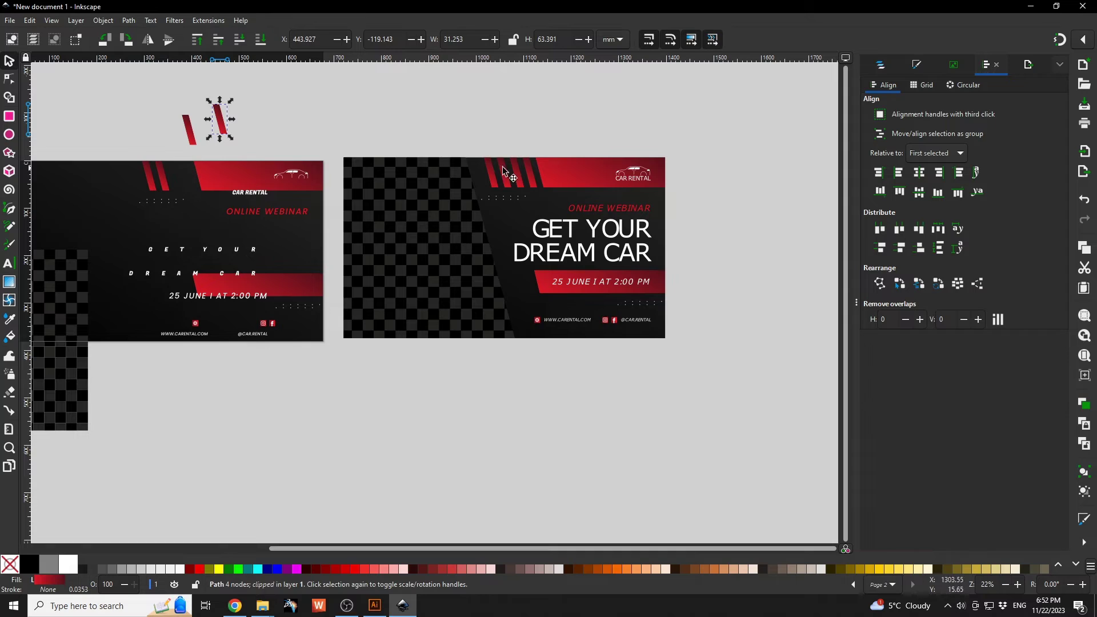
{"action": "left_click_drag", "start_coordinate": [528, 177], "coordinate": [506, 143]}
{"action": "left_click", "coordinate": [392, 142]}
{"action": "scroll", "coordinate": [196, 135], "scroll_direction": "up", "scroll_amount": 5}
{"action": "scroll", "coordinate": [196, 135], "scroll_direction": "down", "scroll_amount": 4}
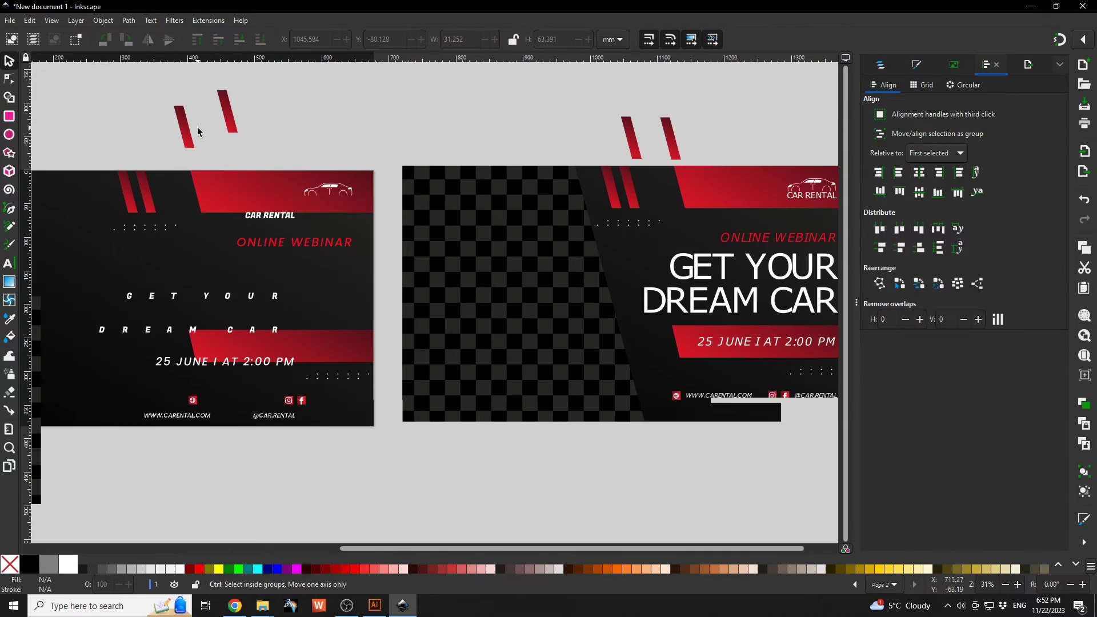
{"action": "scroll", "coordinate": [607, 151], "scroll_direction": "up", "scroll_amount": 4}
{"action": "scroll", "coordinate": [602, 147], "scroll_direction": "down", "scroll_amount": 6}
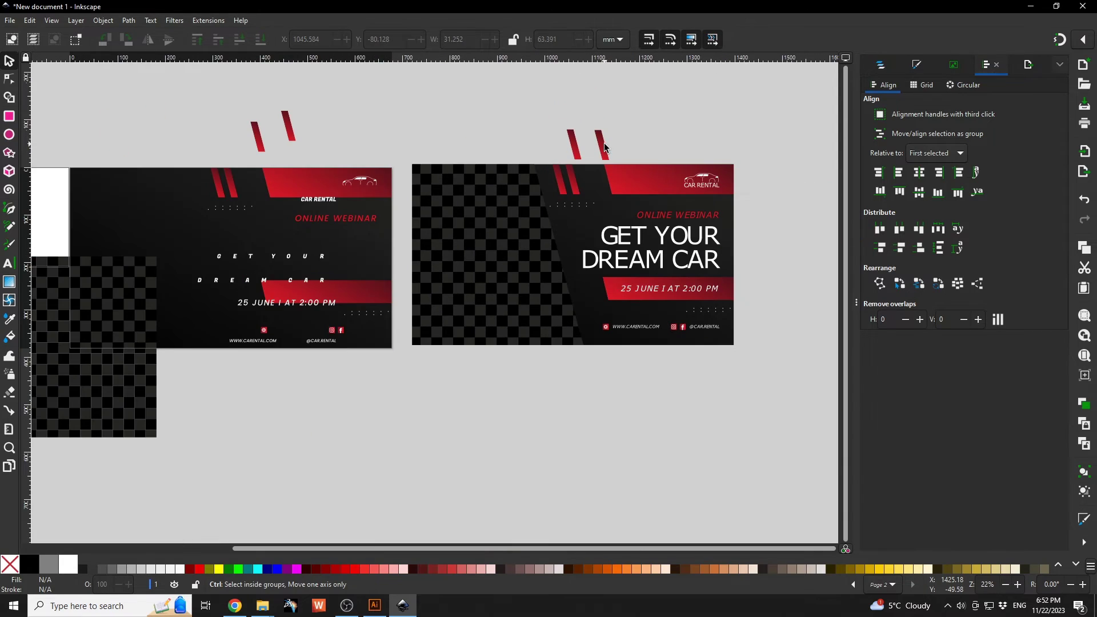
Step: Maximize Illustrator and delete the E in the headline's GET
{"action": "key", "text": "super+Left"}
{"action": "left_click", "coordinate": [644, 316]}
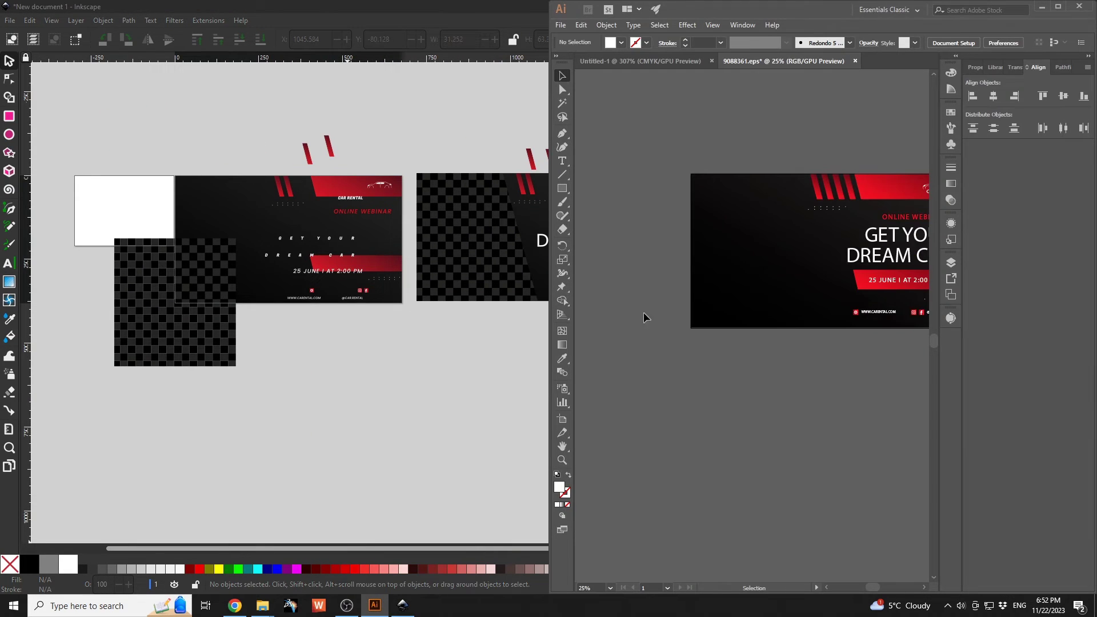
{"action": "left_click", "coordinate": [1057, 6]}
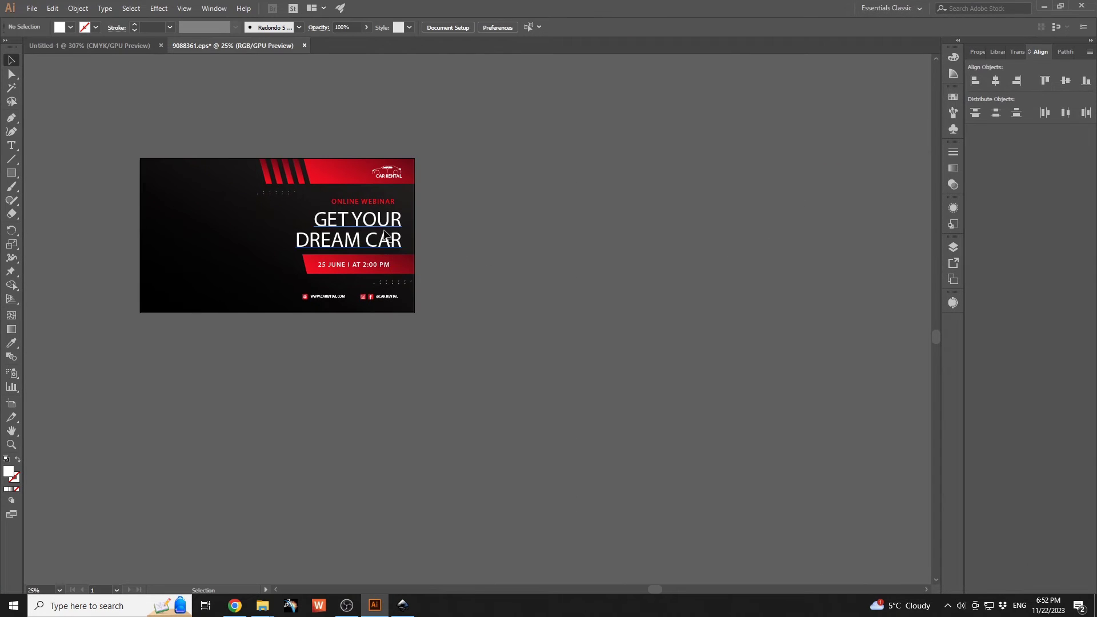
{"action": "double_click", "coordinate": [342, 224]}
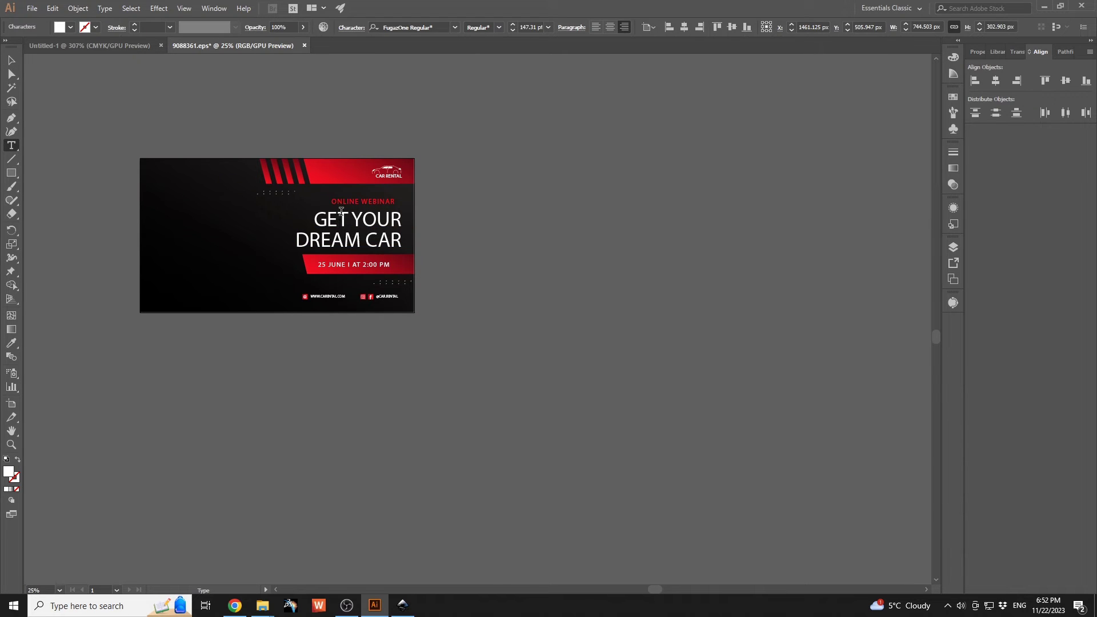
{"action": "key", "text": "BackSpace"}
Step: Retype a capital E so the headline reads GET YOUR DREAM CAR
{"action": "scroll", "coordinate": [354, 240], "scroll_direction": "left", "scroll_amount": 1}
{"action": "scroll", "coordinate": [395, 309], "scroll_direction": "up", "scroll_amount": 4}
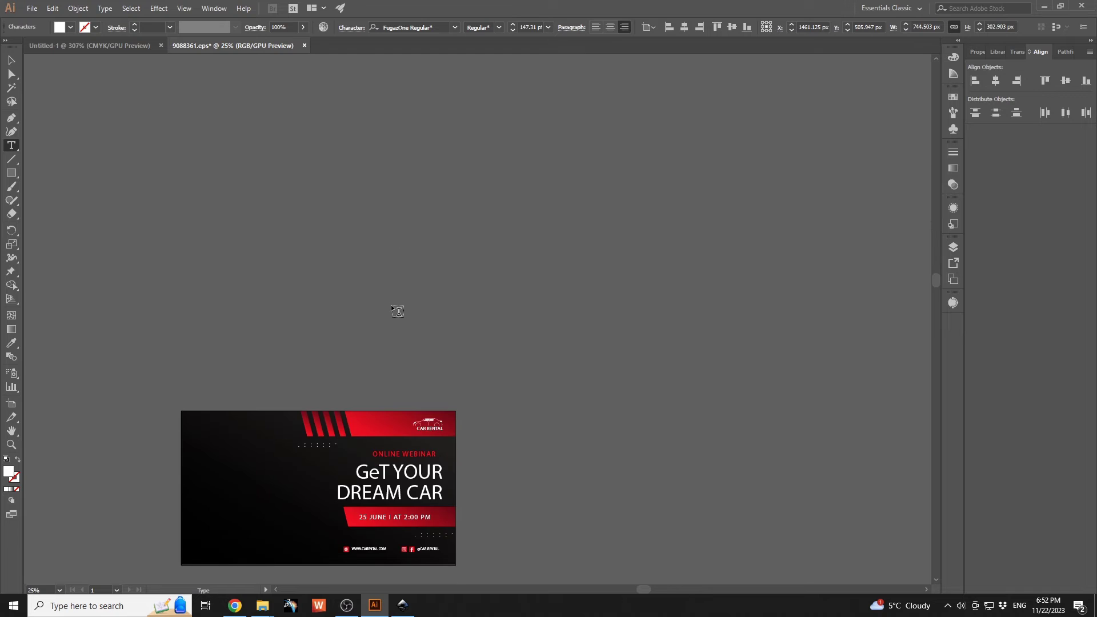
{"action": "scroll", "coordinate": [406, 534], "scroll_direction": "left", "scroll_amount": 1}
{"action": "scroll", "coordinate": [407, 522], "scroll_direction": "up", "scroll_amount": 4}
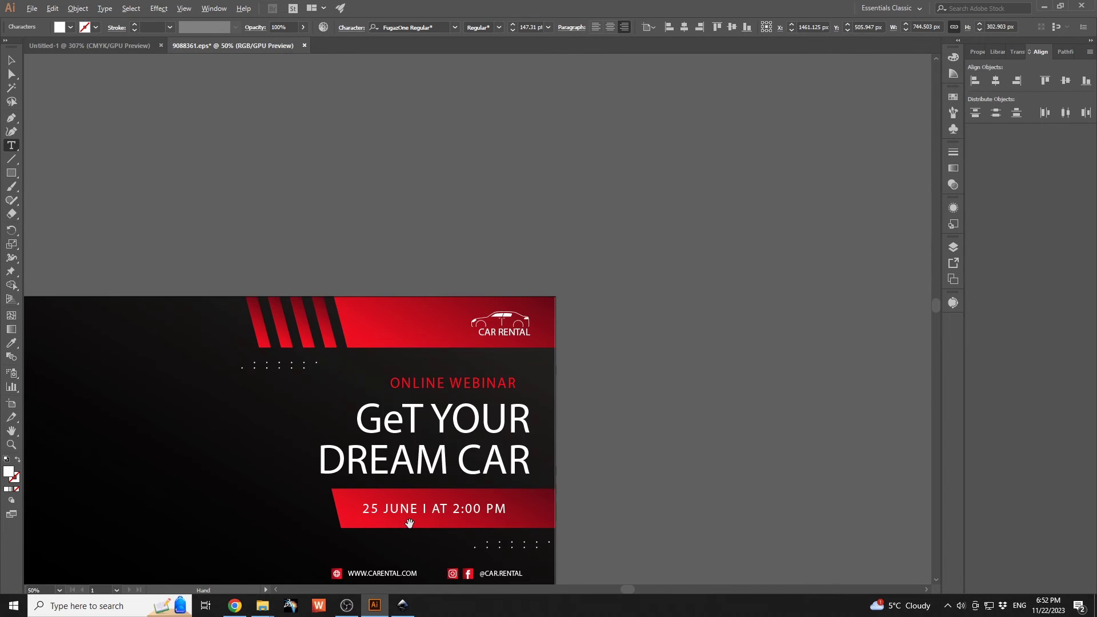
{"action": "type", "text": "e"}
{"action": "key", "text": "BackSpace"}
{"action": "type", "text": "E"}
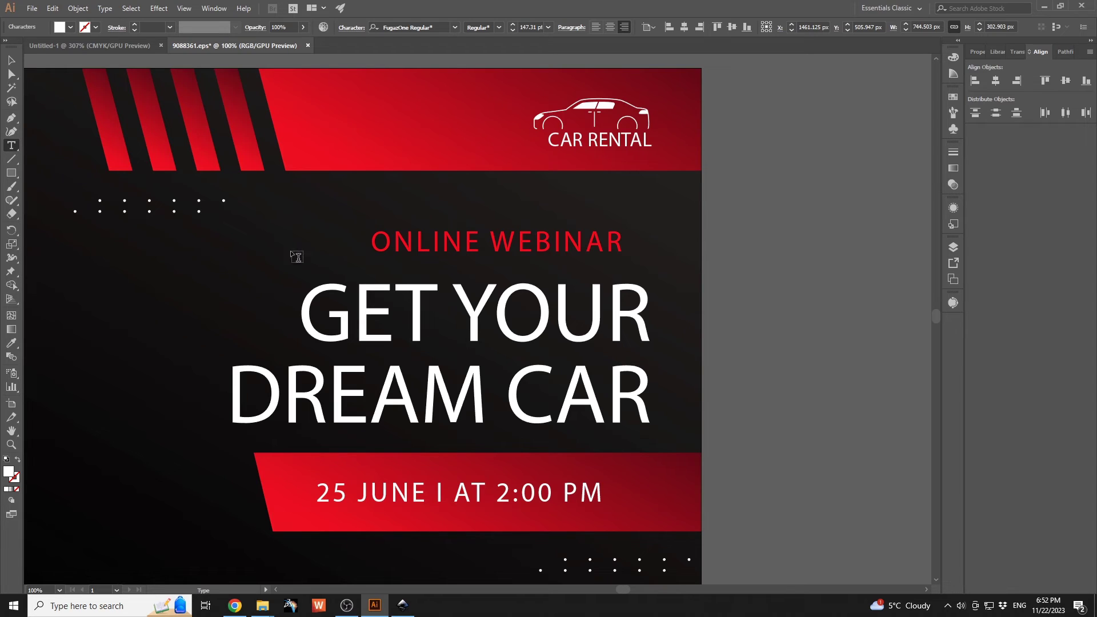
{"action": "key", "text": "Escape"}
Step: Return to the Inkscape window showing the EPS and SVG banners
{"action": "scroll", "coordinate": [486, 303], "scroll_direction": "right", "scroll_amount": 1}
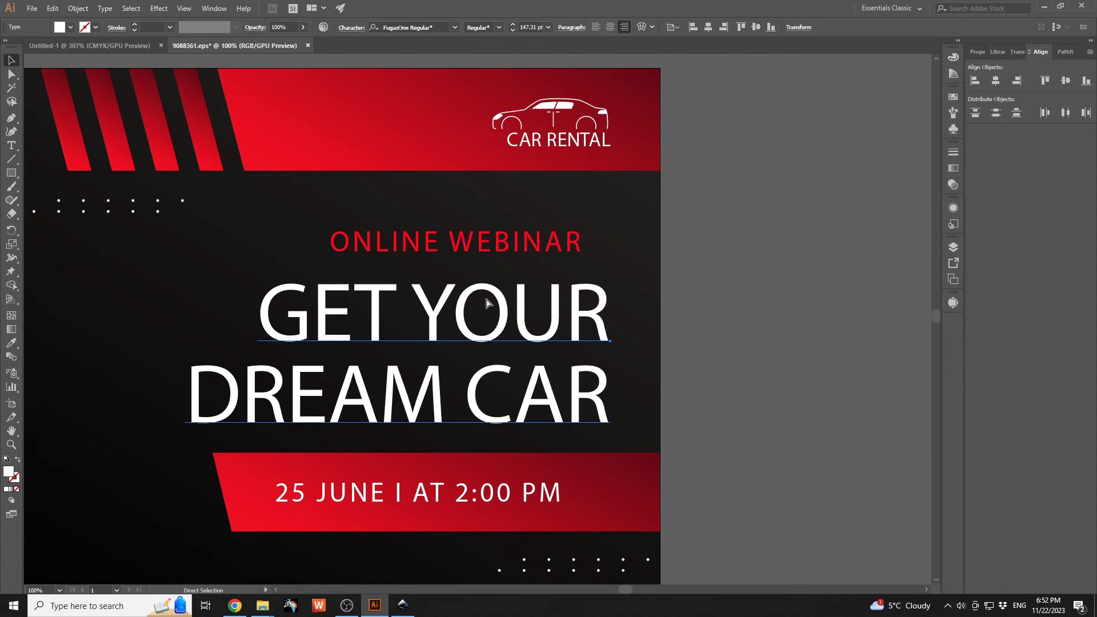
{"action": "scroll", "coordinate": [487, 303], "scroll_direction": "down", "scroll_amount": 4}
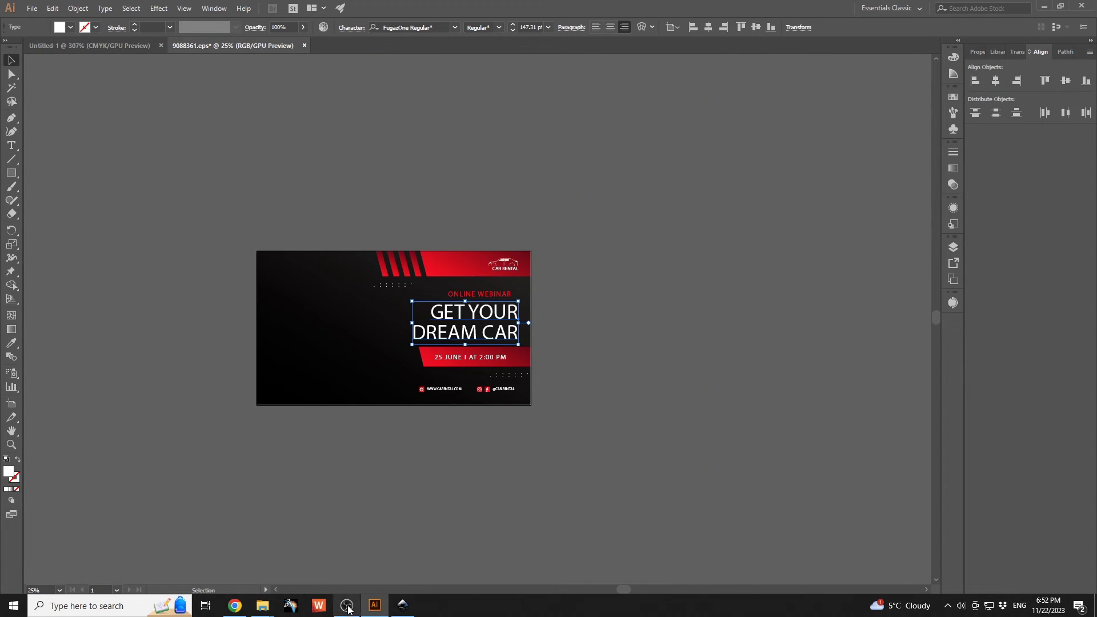
{"action": "left_click", "coordinate": [403, 604]}
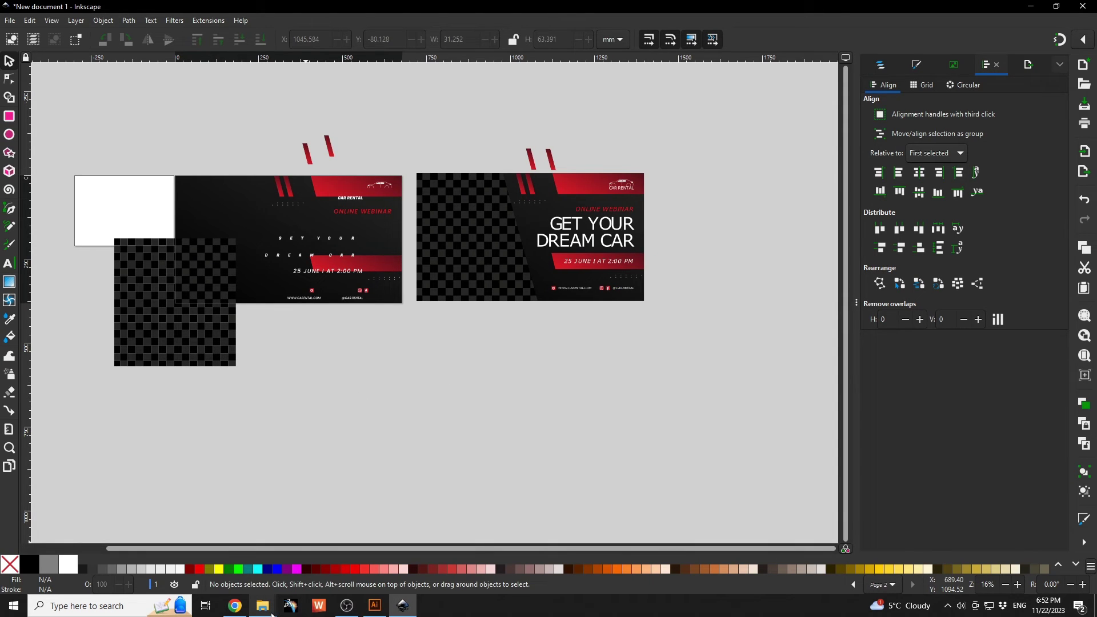
{"action": "mouse_move", "coordinate": [272, 615]}
{"action": "left_click_drag", "start_coordinate": [444, 540], "coordinate": [49, 283]}
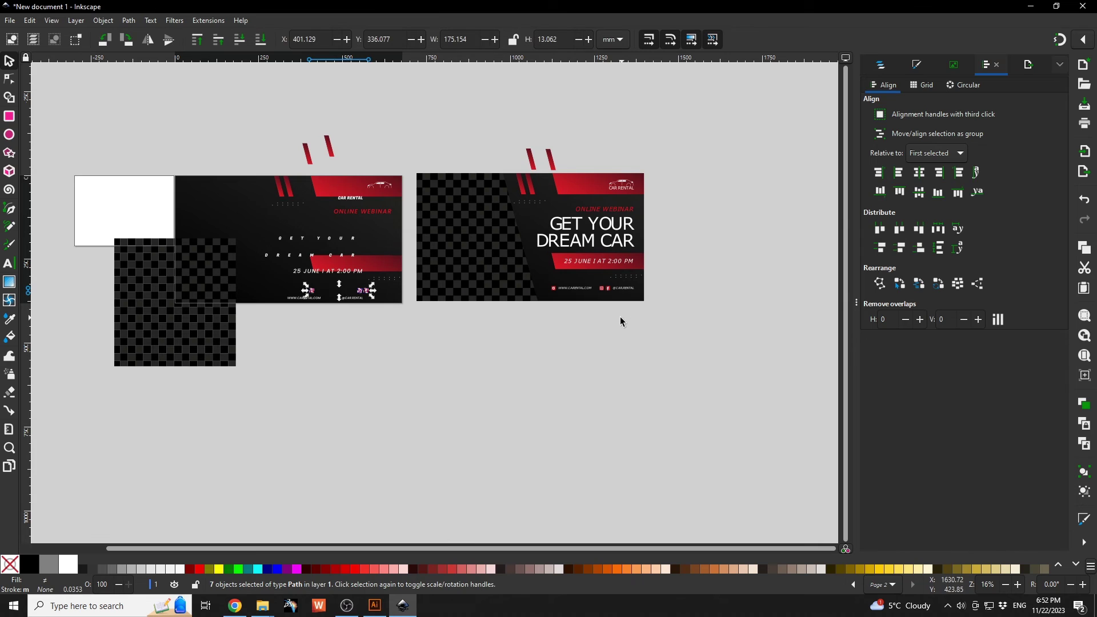
{"action": "left_click_drag", "start_coordinate": [605, 313], "coordinate": [175, 568]}
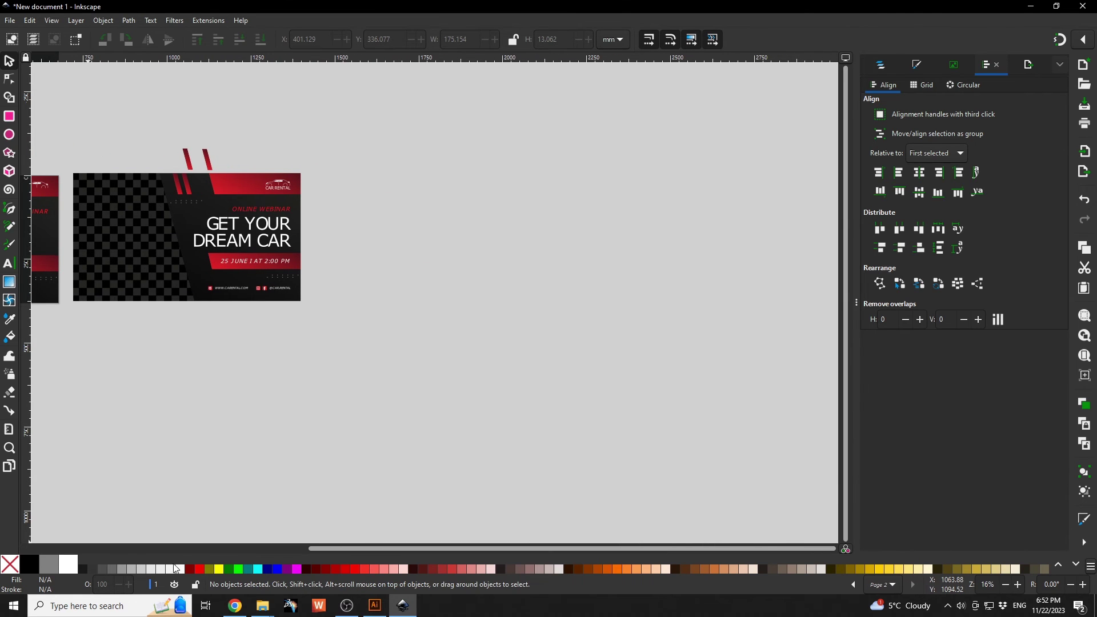
{"action": "left_click_drag", "start_coordinate": [368, 550], "coordinate": [89, 534]}
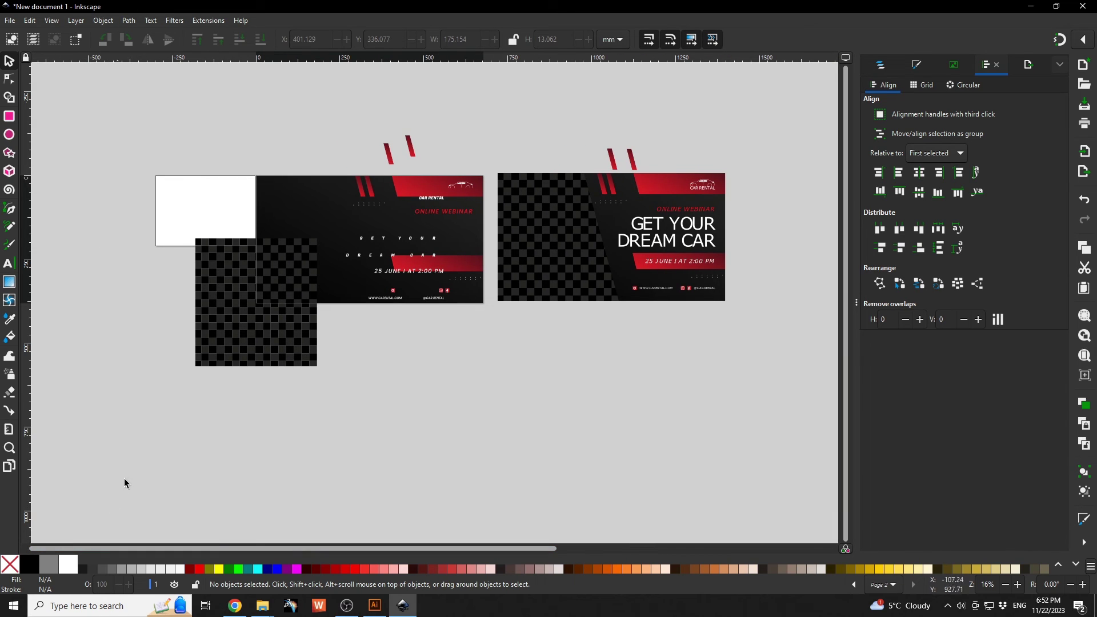